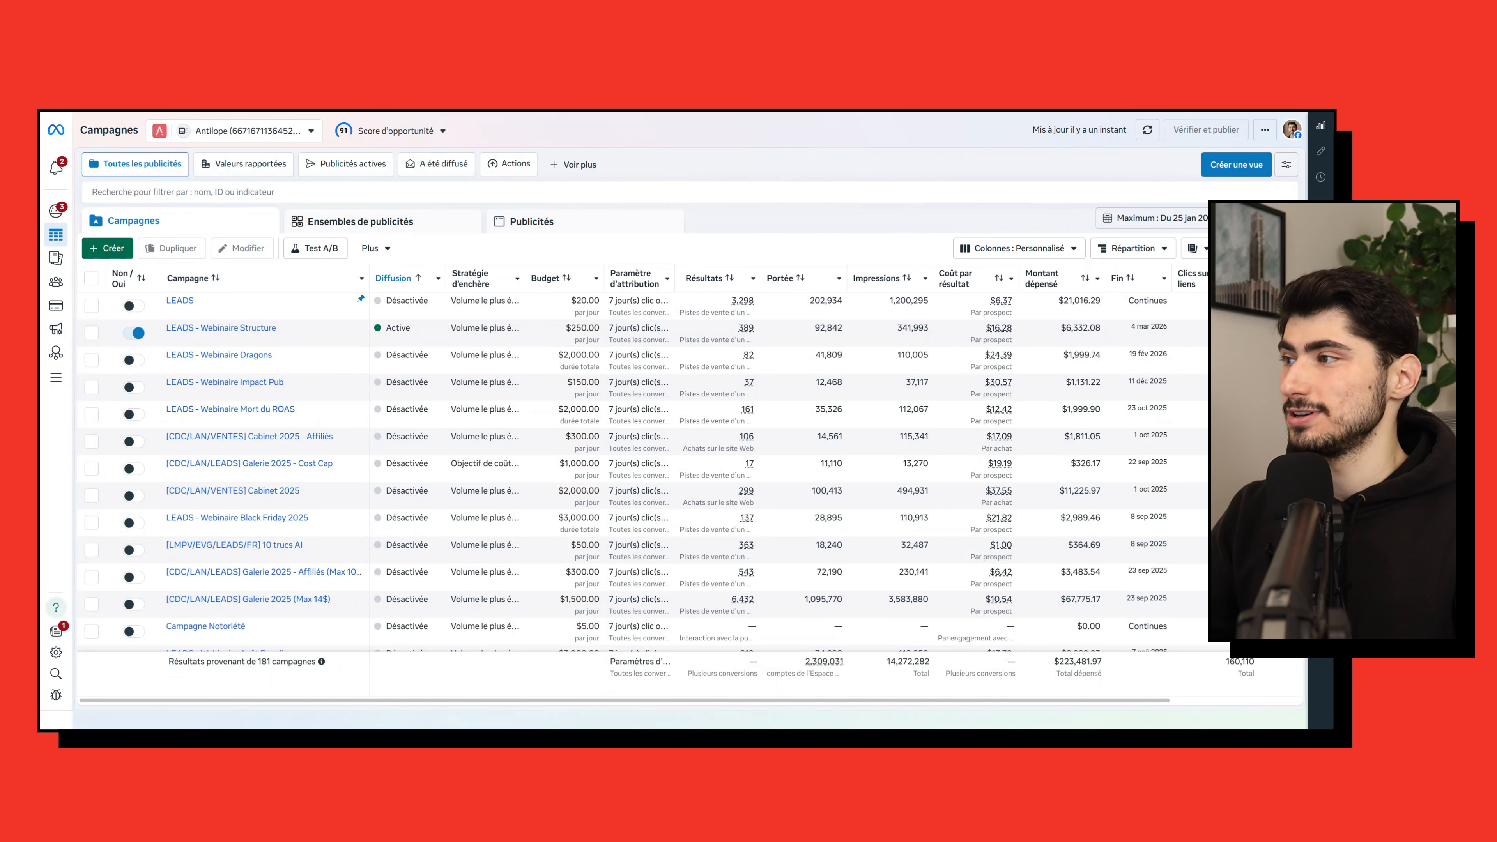
Step: Create a new campaign with the Enchères purchase type and the Ventes objective
{"action": "left_click", "coordinate": [108, 247]}
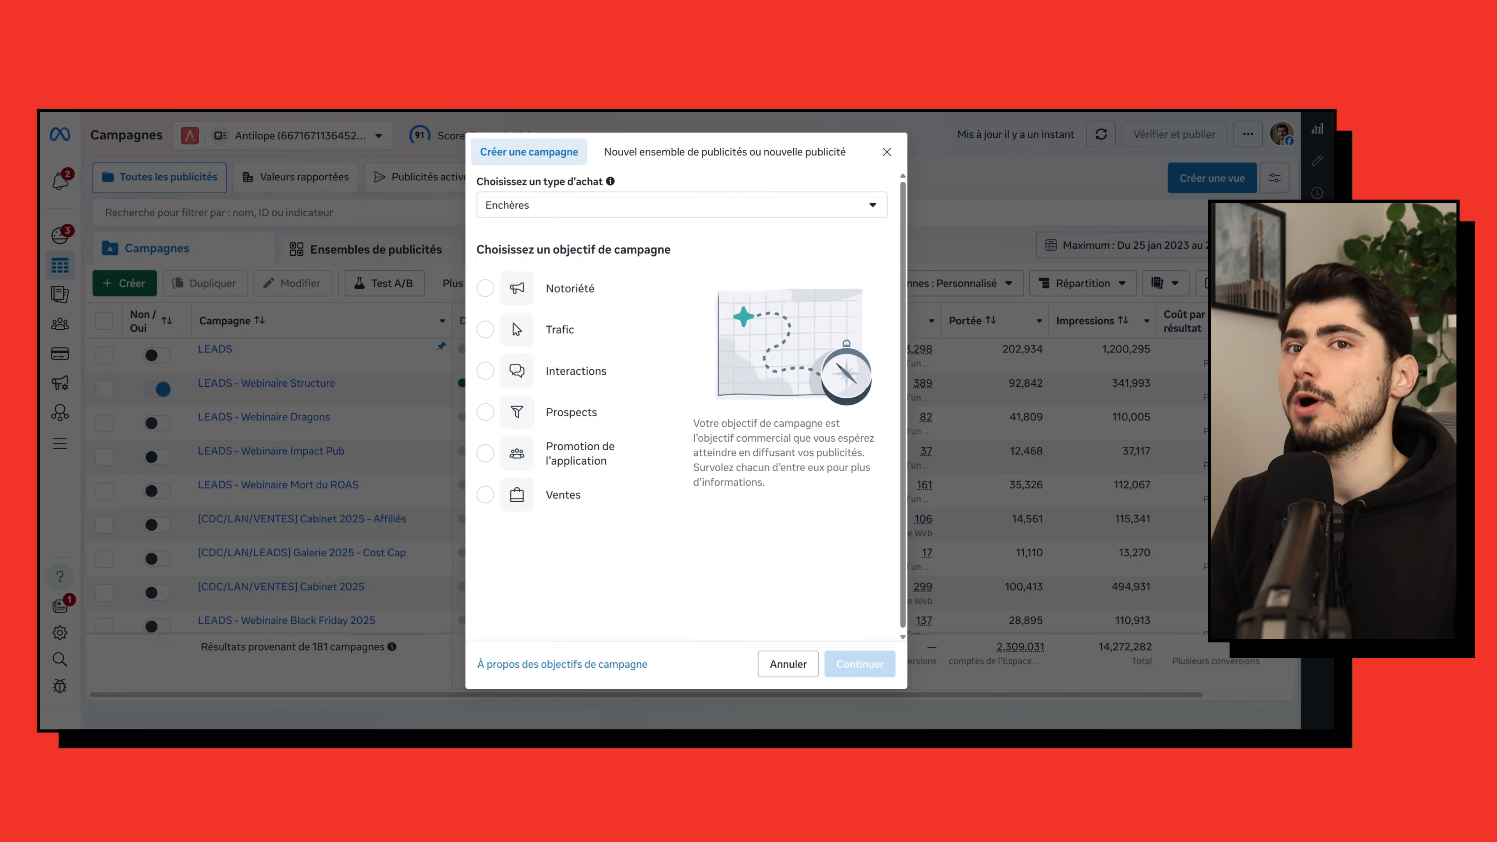
{"action": "mouse_move", "coordinate": [505, 341]}
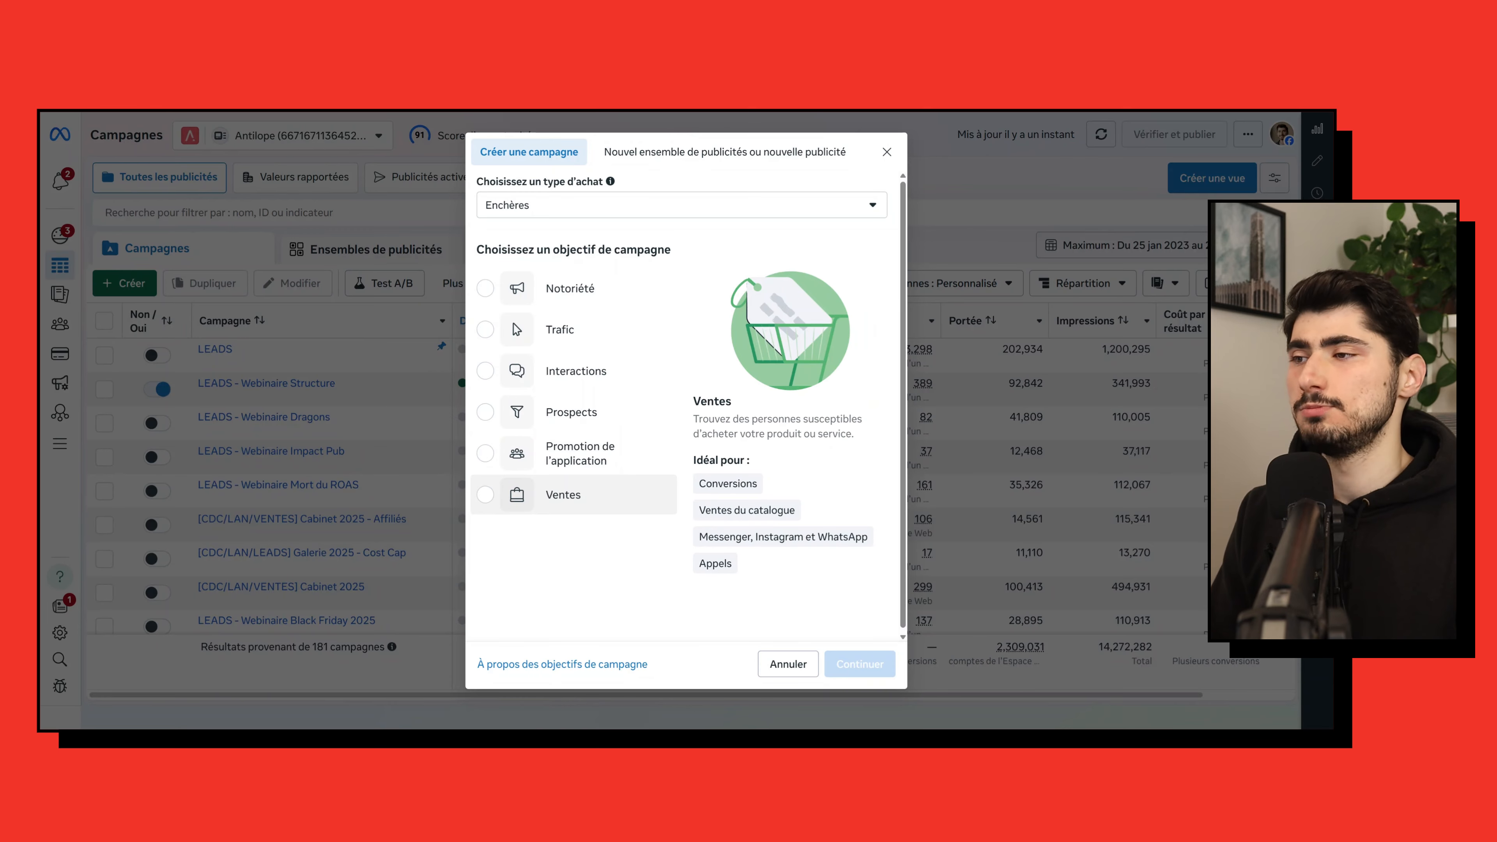
{"action": "left_click", "coordinate": [600, 501]}
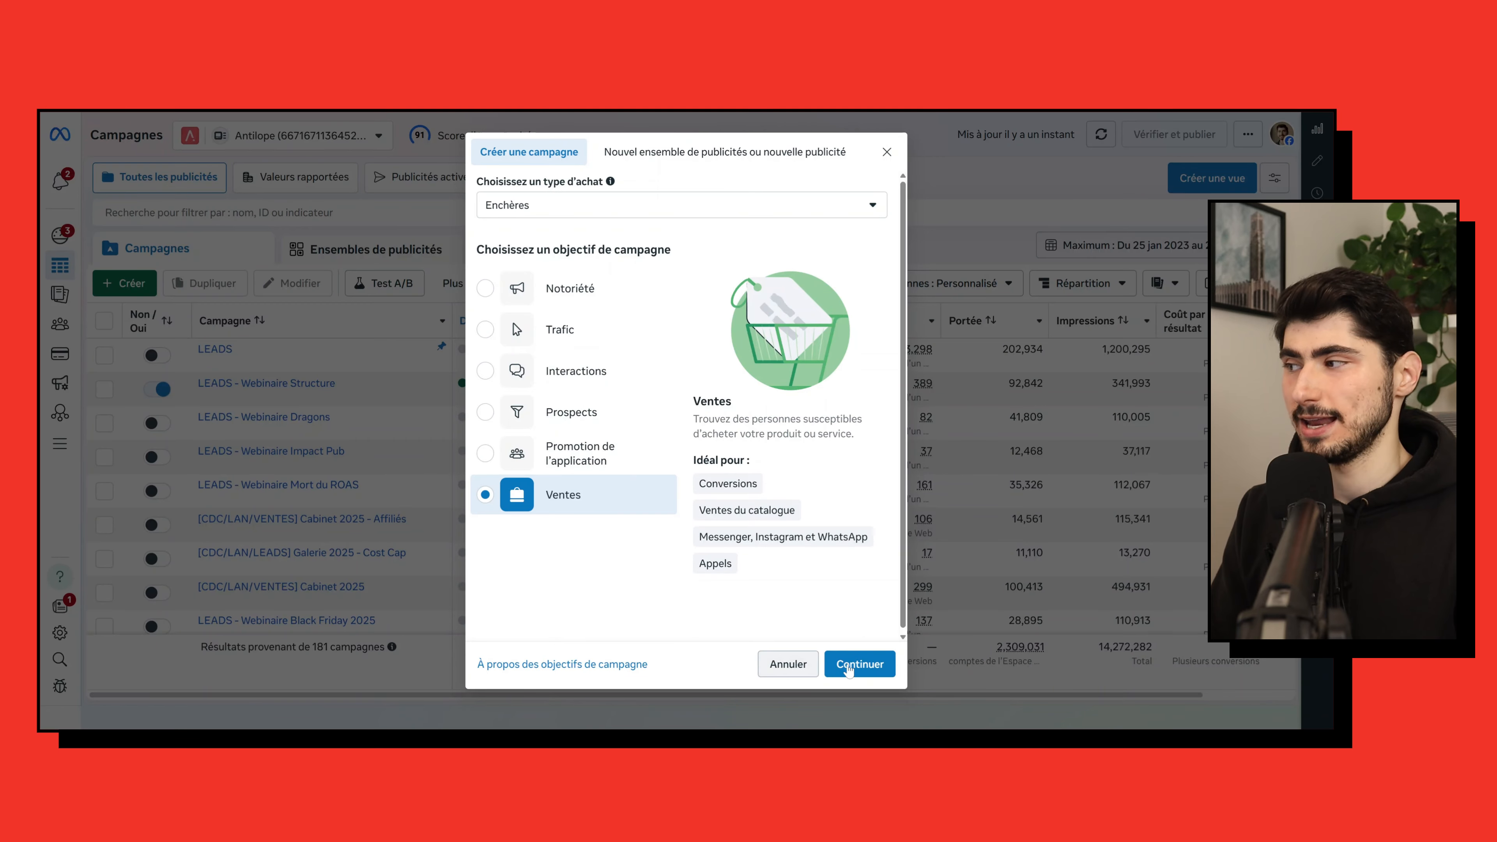
{"action": "left_click", "coordinate": [847, 673]}
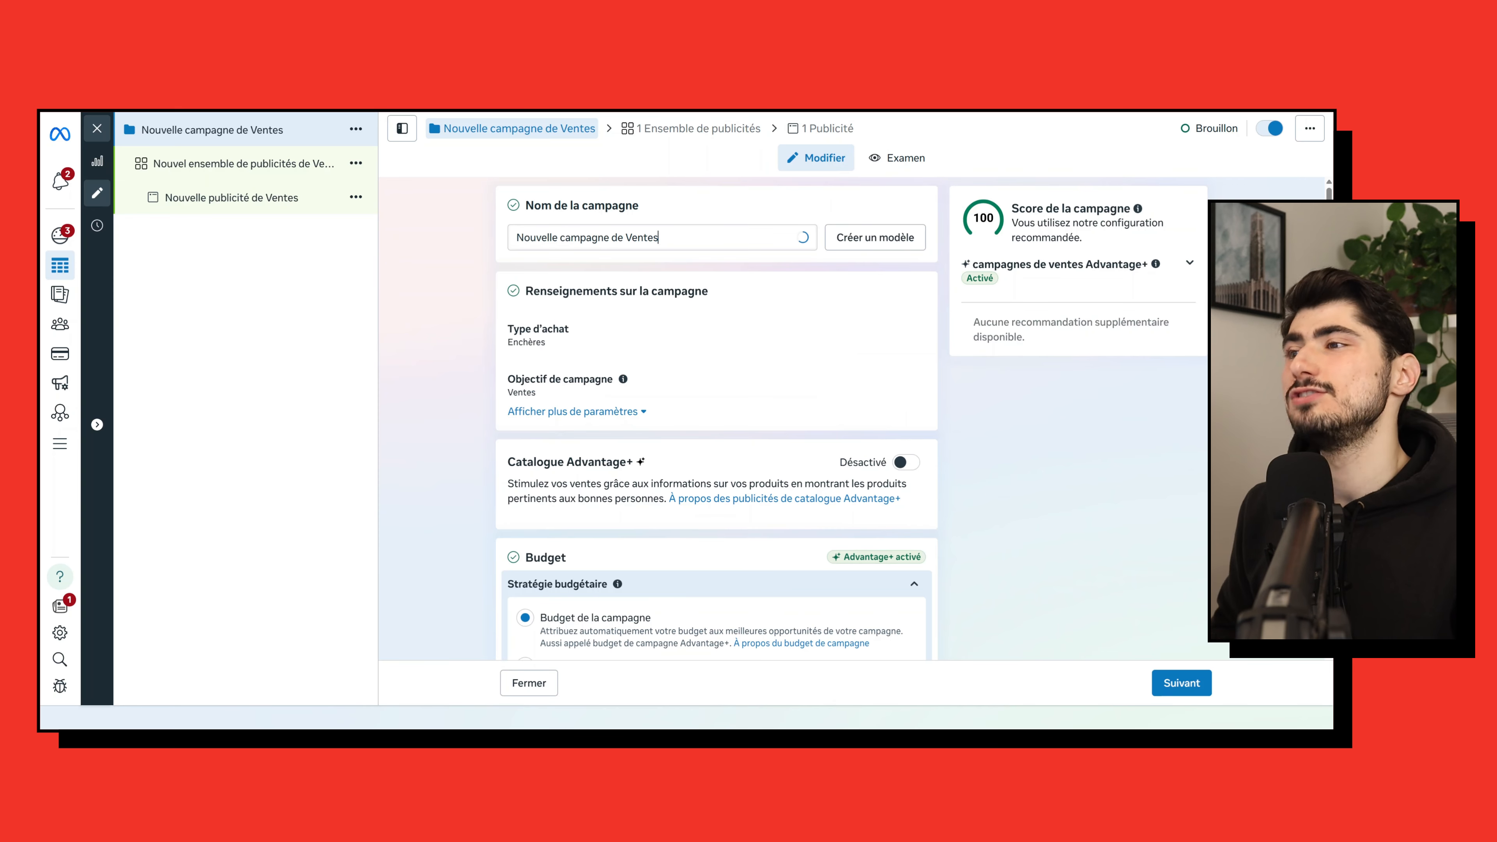
Step: Rename the new campaign as "Campagne Vente"
{"action": "triple_click", "coordinate": [512, 236]}
{"action": "type", "text": "C"}
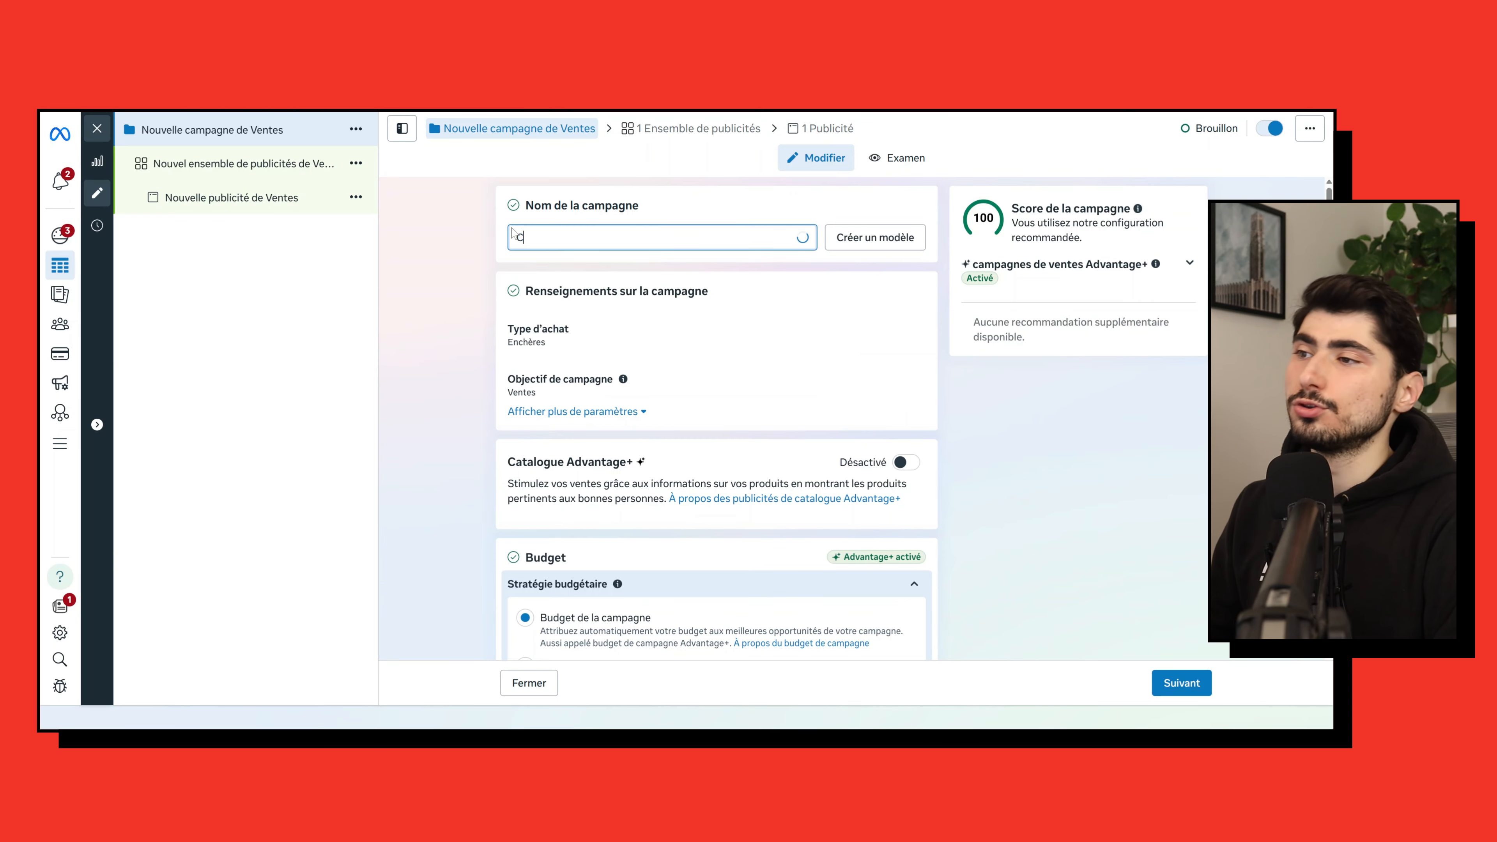
{"action": "type", "text": "ampagne Vente"}
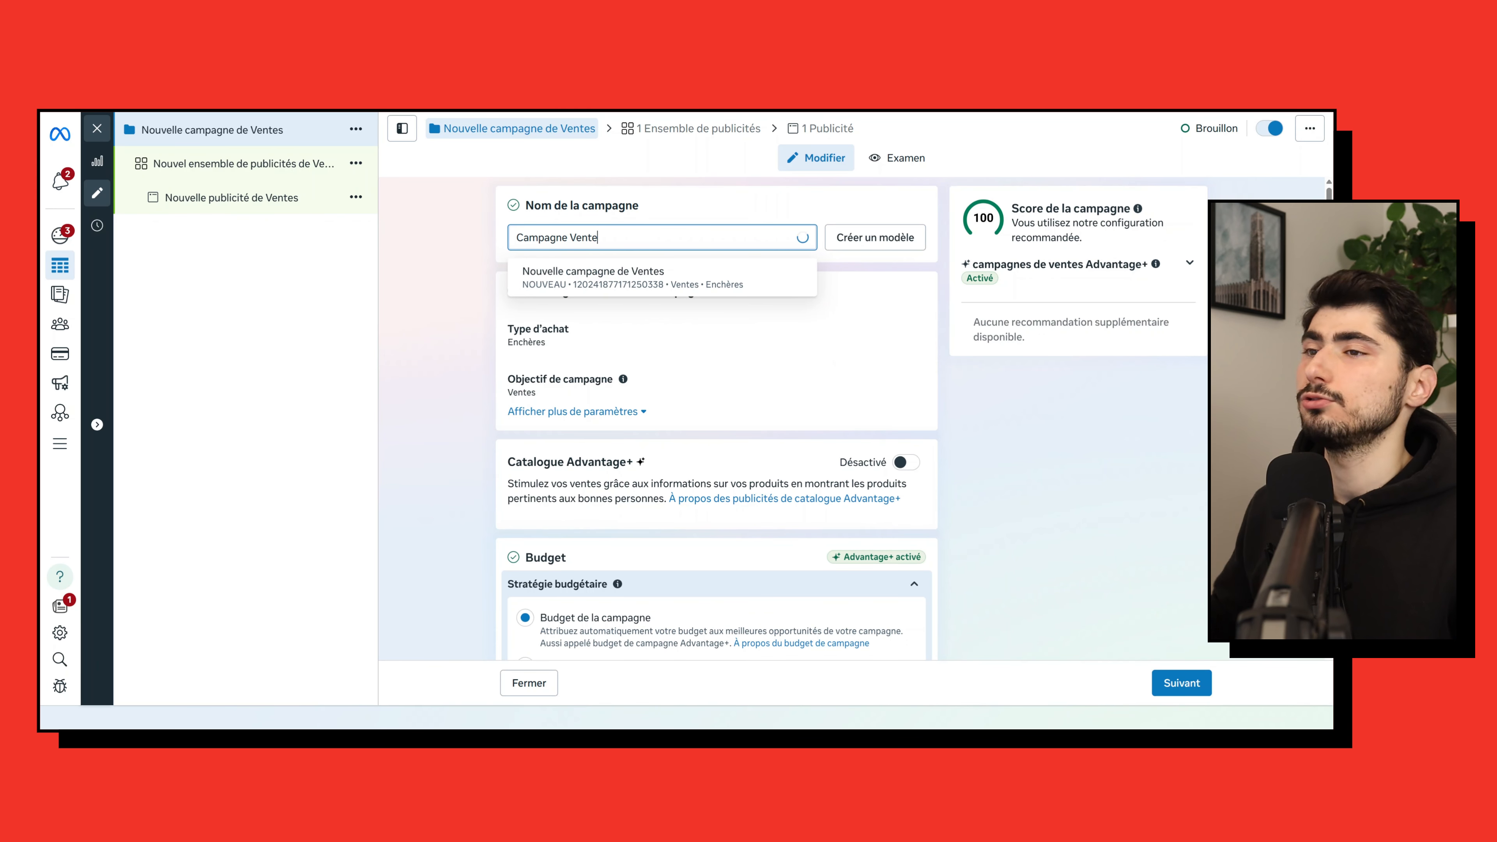
{"action": "left_click", "coordinate": [479, 252]}
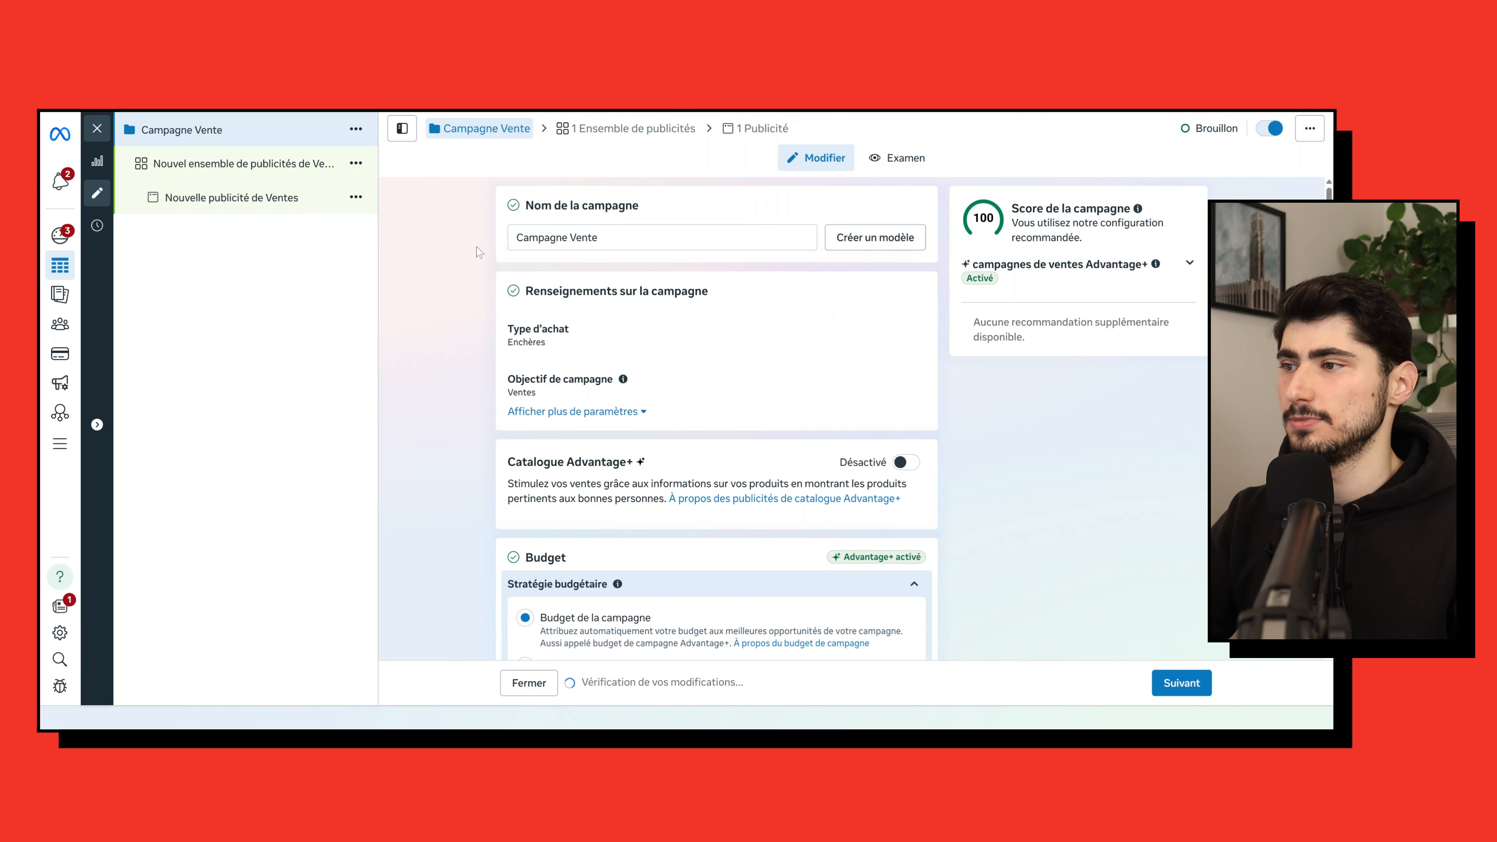
Step: Switch the campaign's budget type to Budget global and return it to Budget quotidien
{"action": "scroll", "coordinate": [463, 283], "scroll_direction": "down", "scroll_amount": 3}
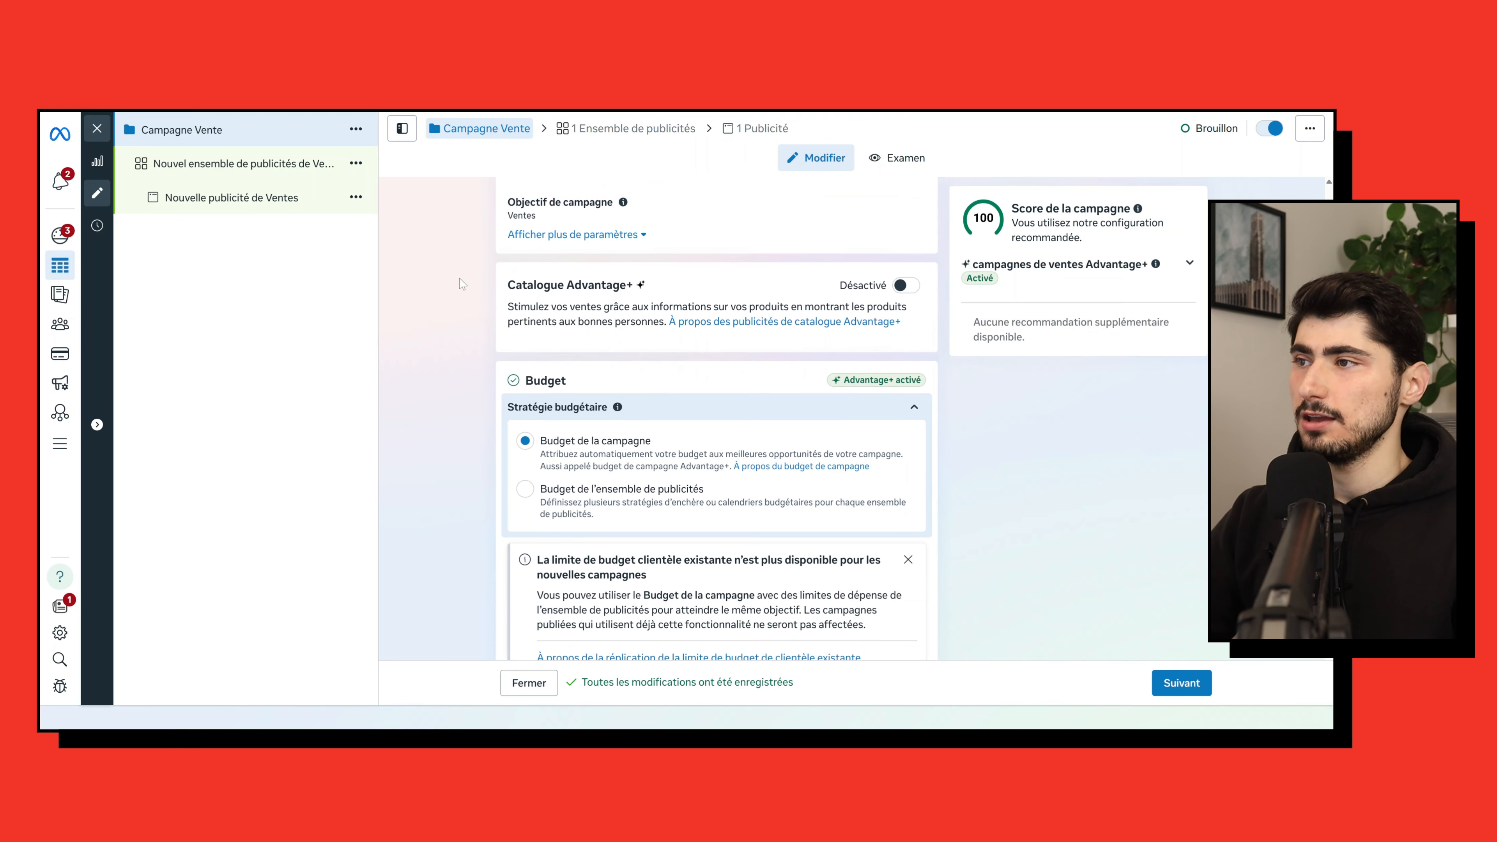
{"action": "scroll", "coordinate": [459, 279], "scroll_direction": "down", "scroll_amount": 2}
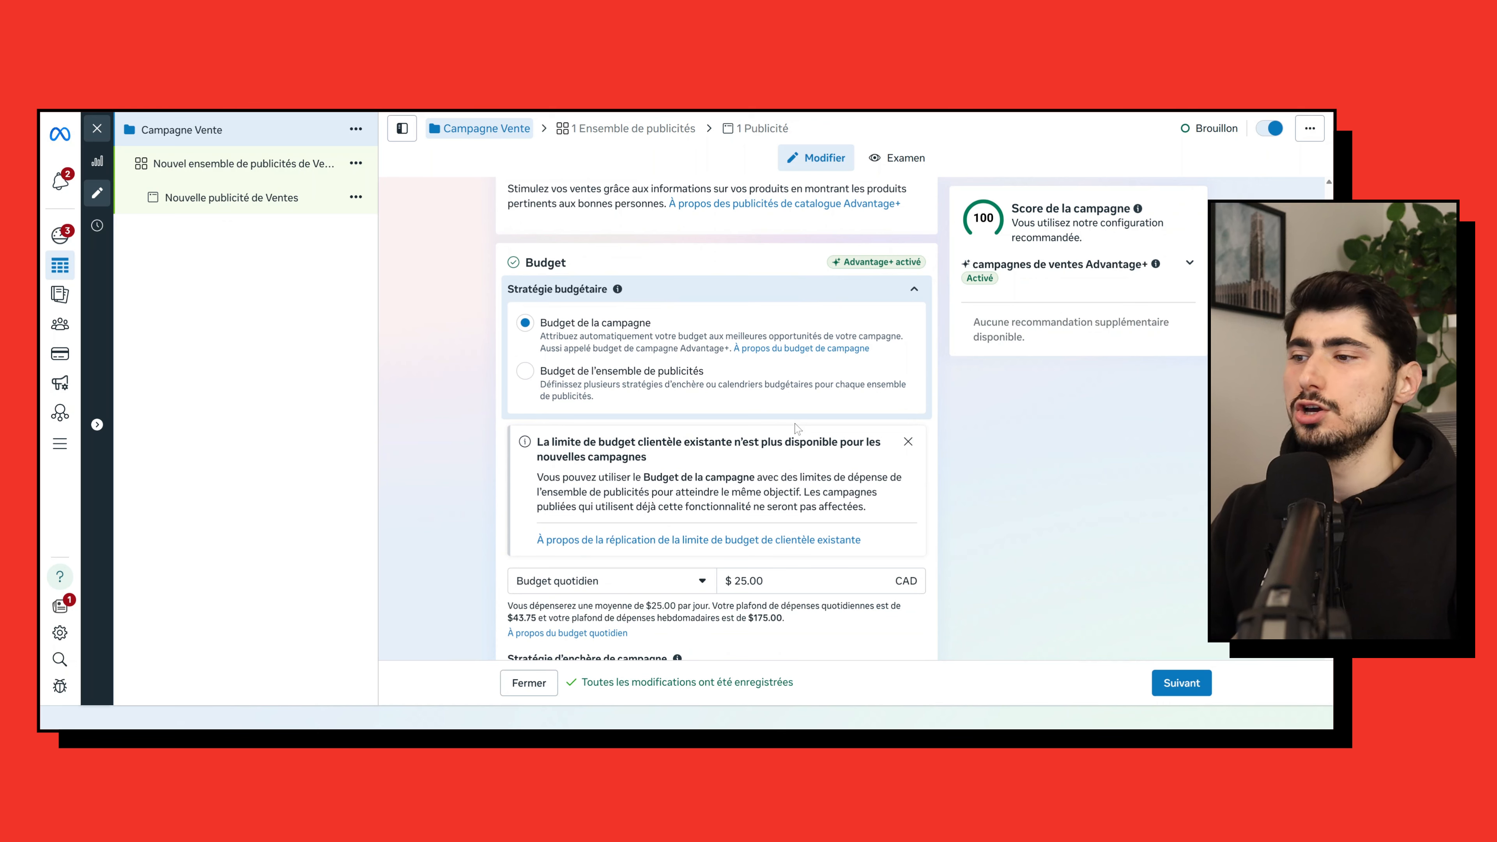
{"action": "scroll", "coordinate": [797, 428], "scroll_direction": "down", "scroll_amount": 3}
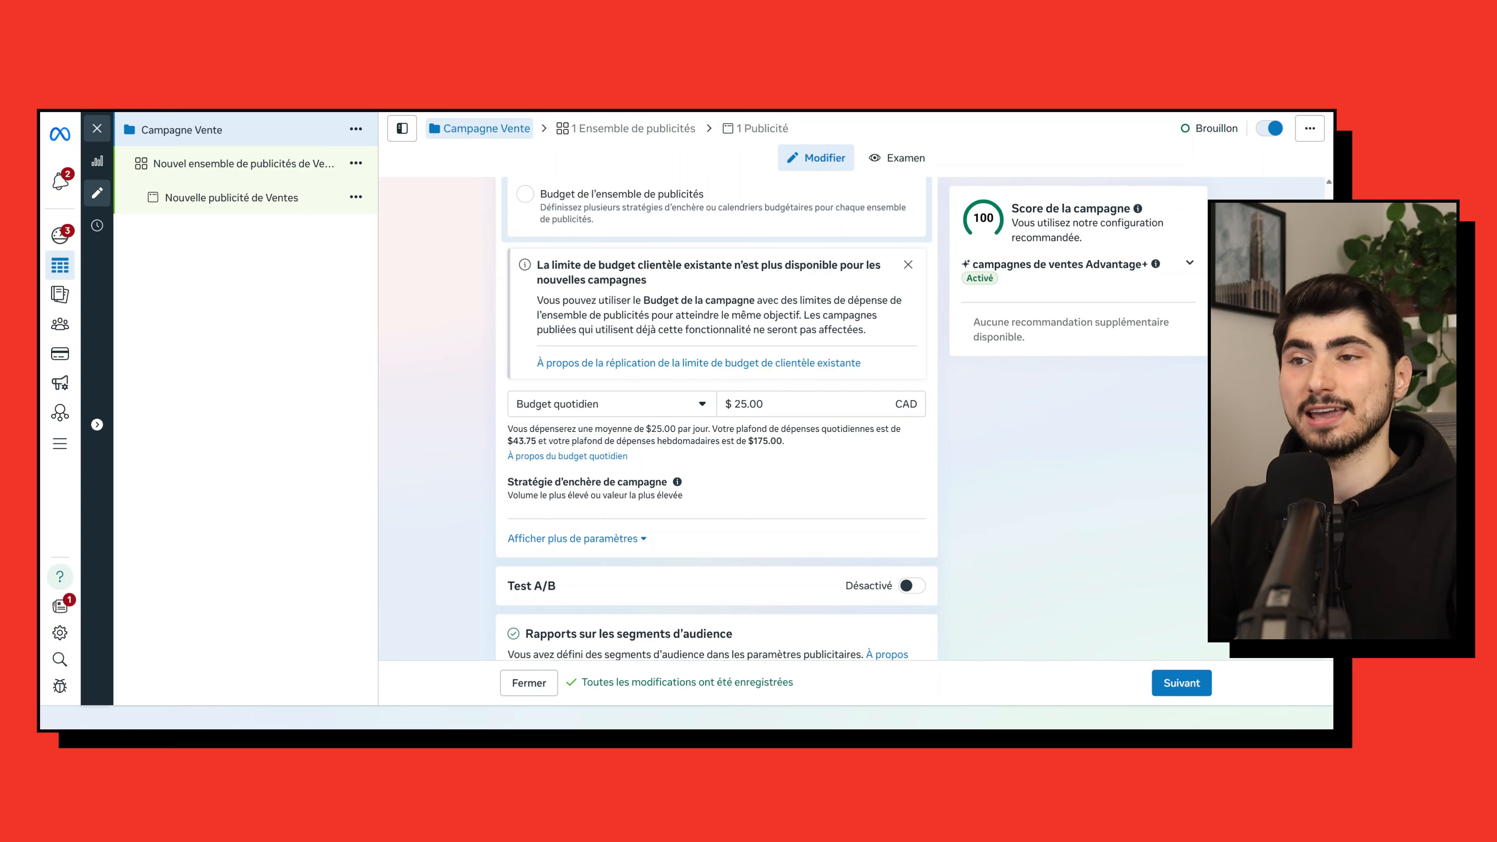
{"action": "left_click", "coordinate": [616, 407]}
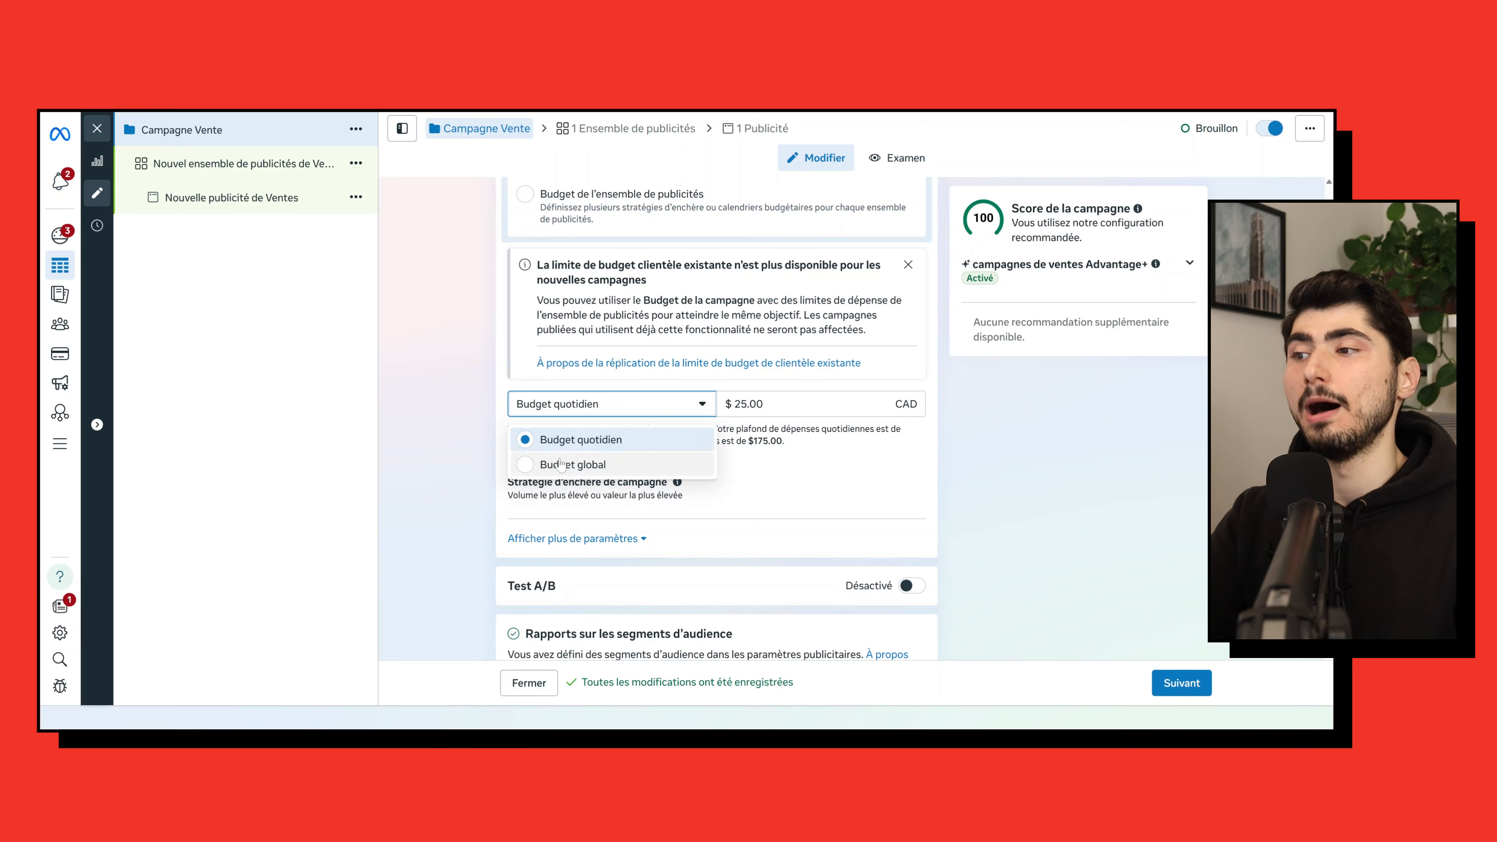
{"action": "left_click", "coordinate": [558, 465]}
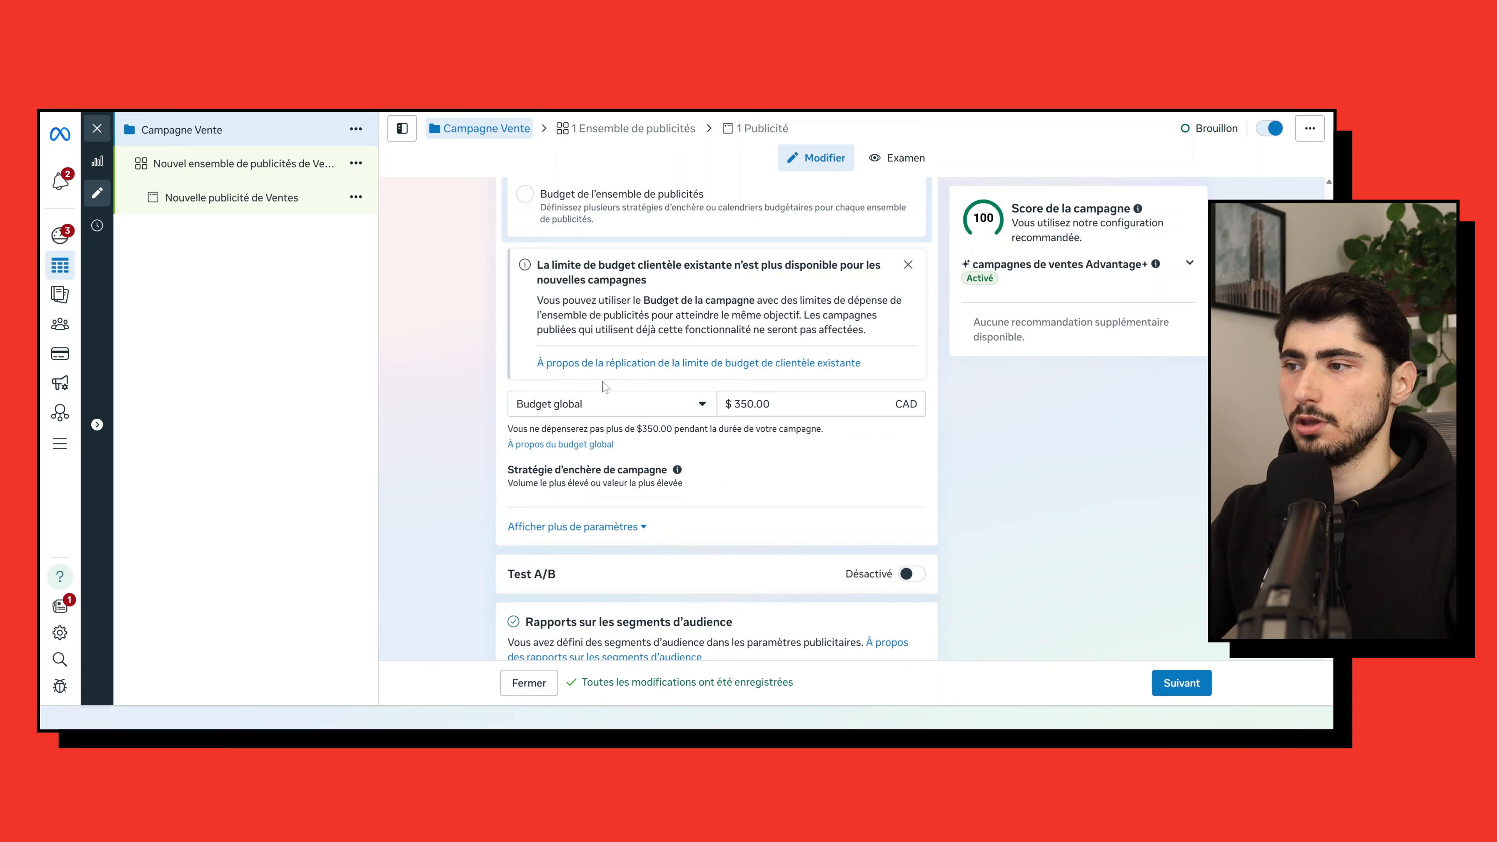
{"action": "left_click", "coordinate": [589, 405]}
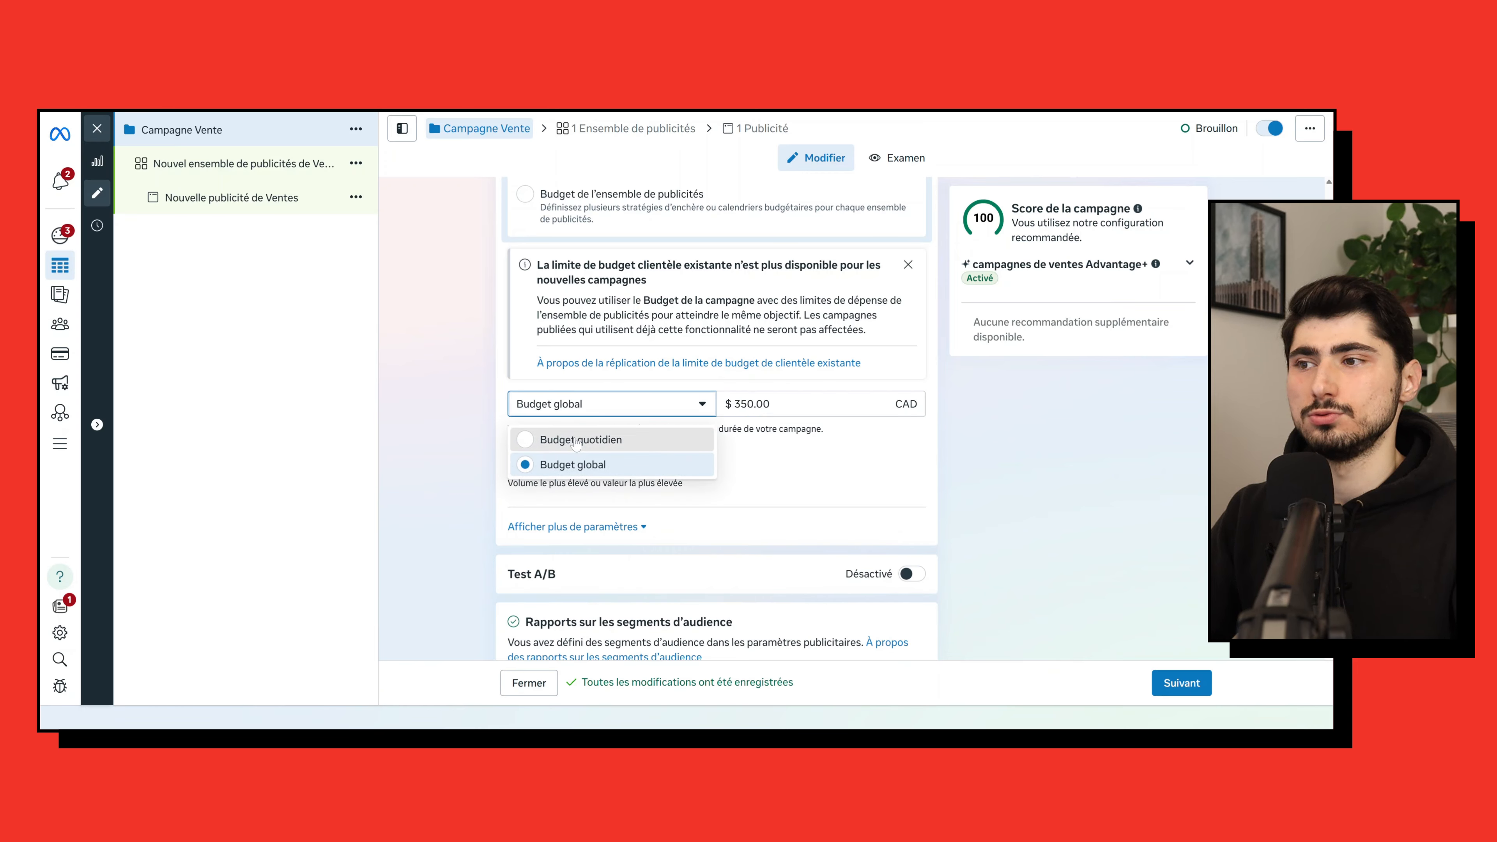
{"action": "left_click", "coordinate": [576, 441]}
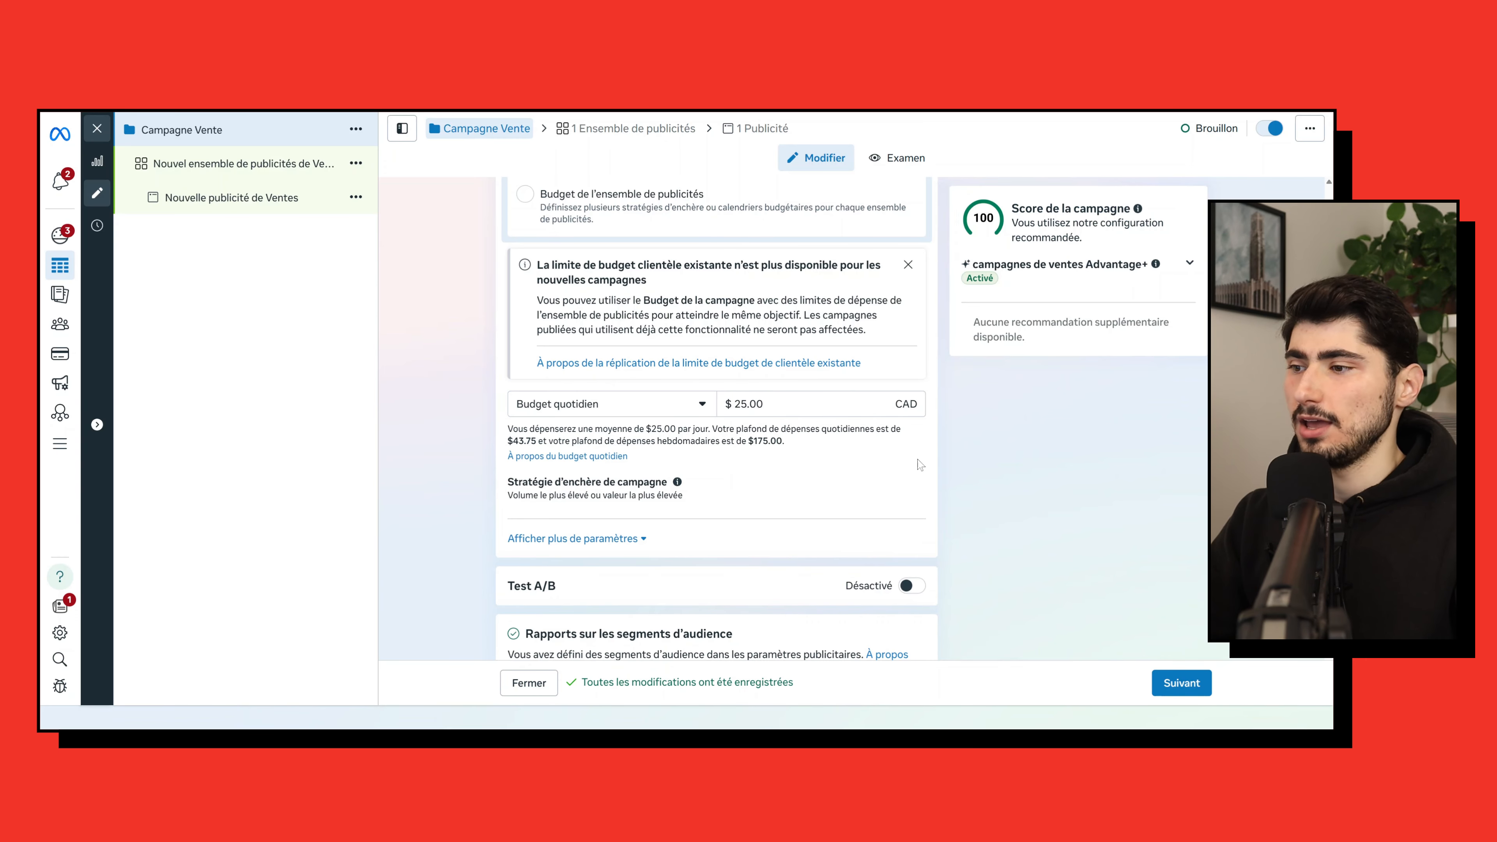
Step: Proceed to the campaign's ad set and rename it as "Parents"
{"action": "scroll", "coordinate": [957, 433], "scroll_direction": "down", "scroll_amount": 5}
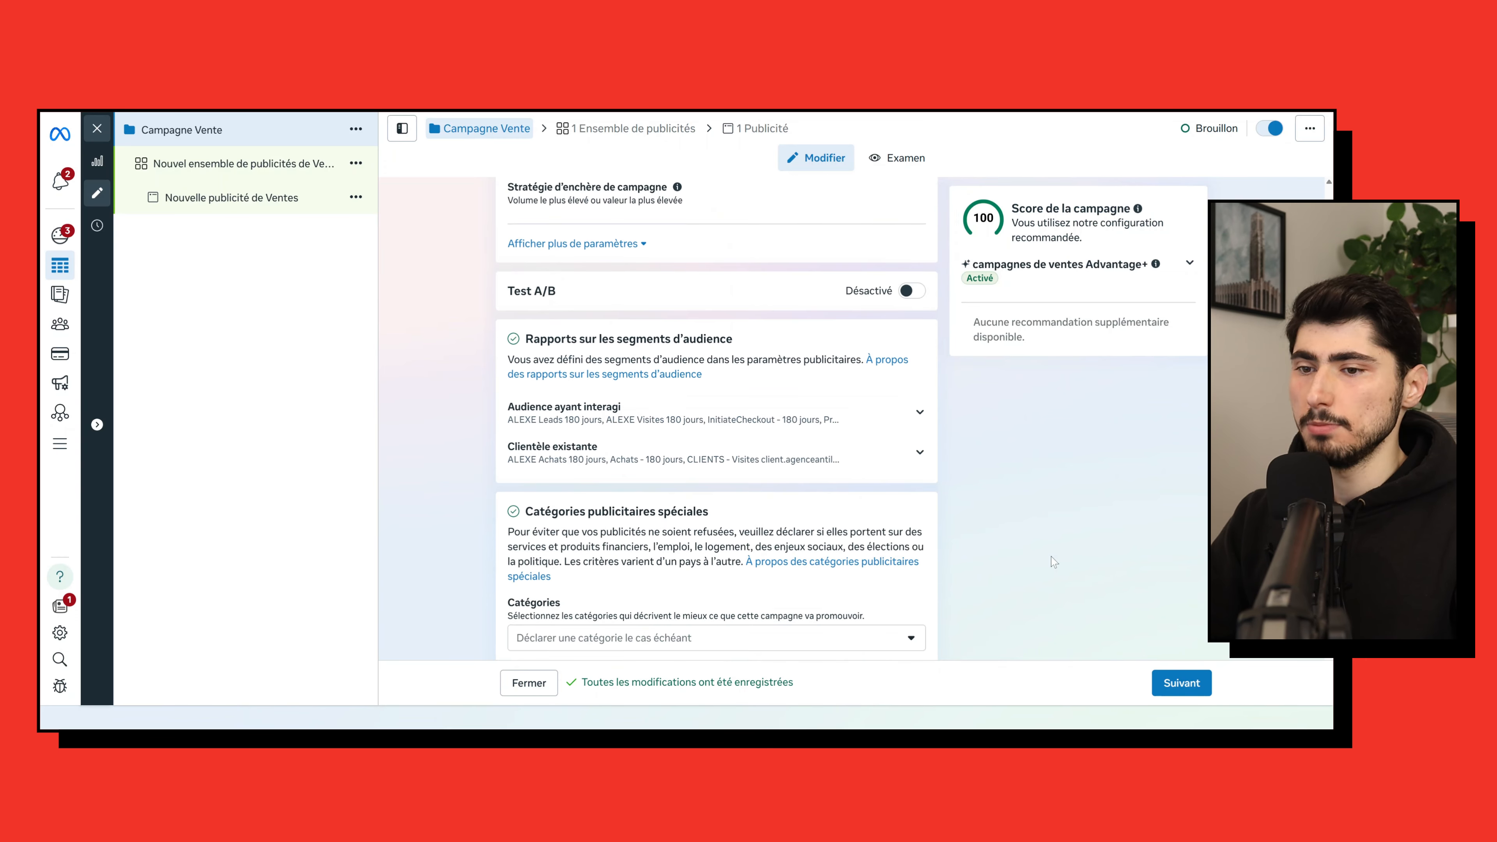
{"action": "left_click", "coordinate": [1180, 681]}
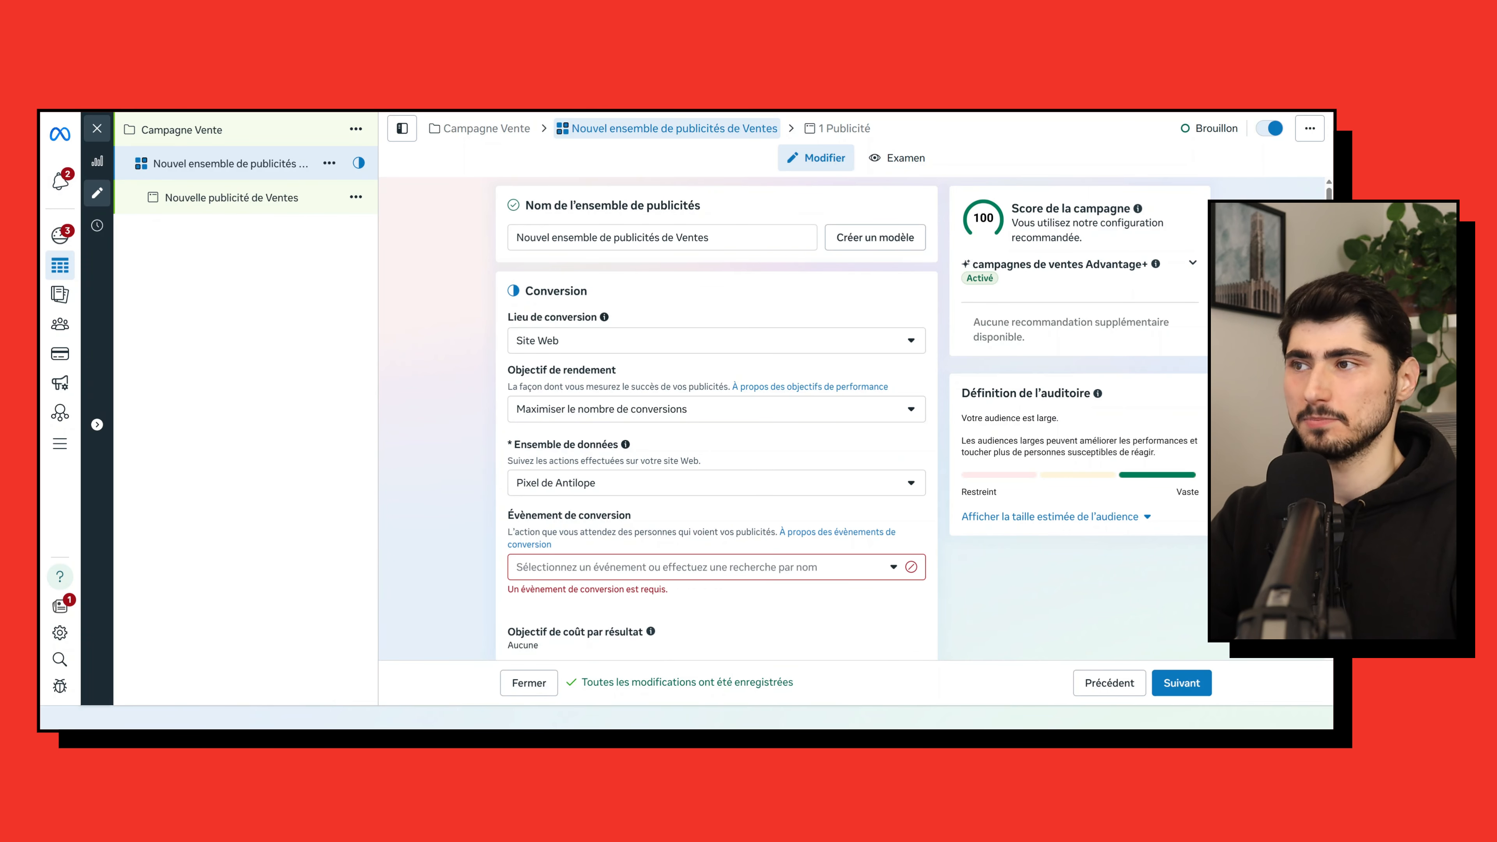
{"action": "left_click_drag", "start_coordinate": [710, 237], "coordinate": [511, 243]}
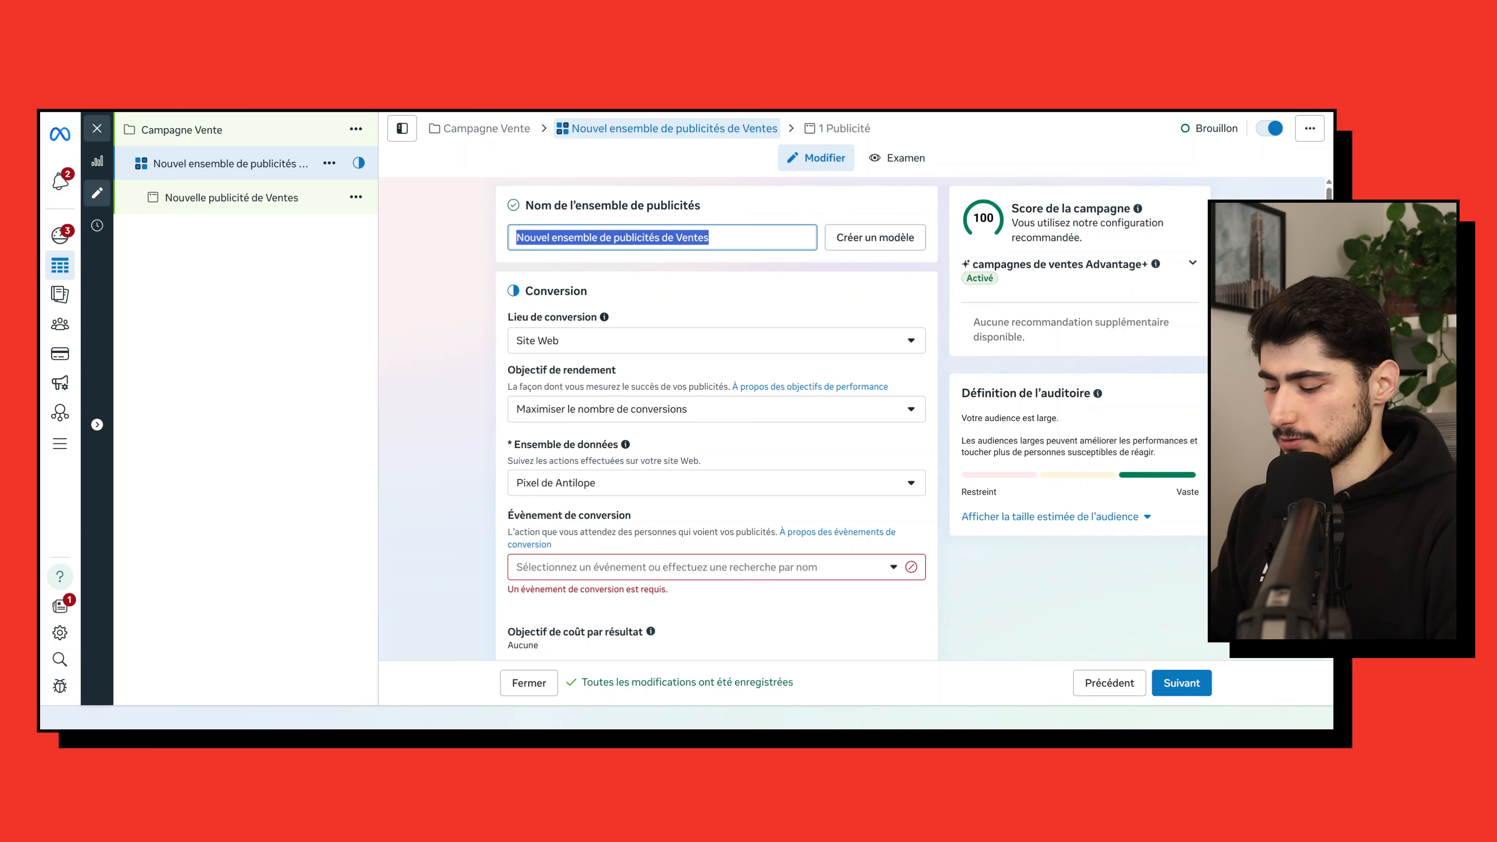
{"action": "type", "text": "Parents"}
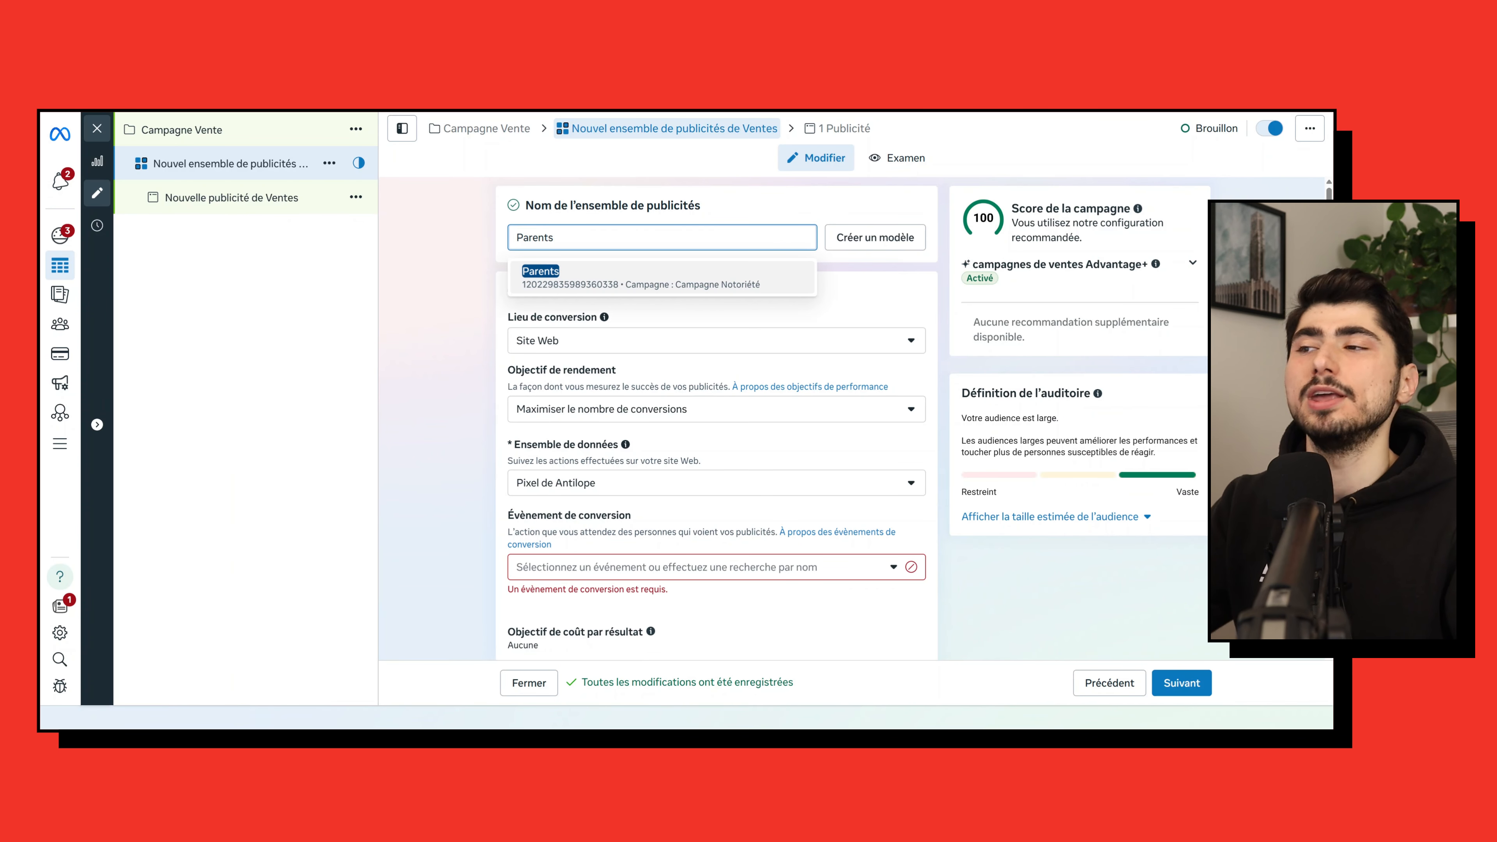
{"action": "left_click", "coordinate": [470, 262]}
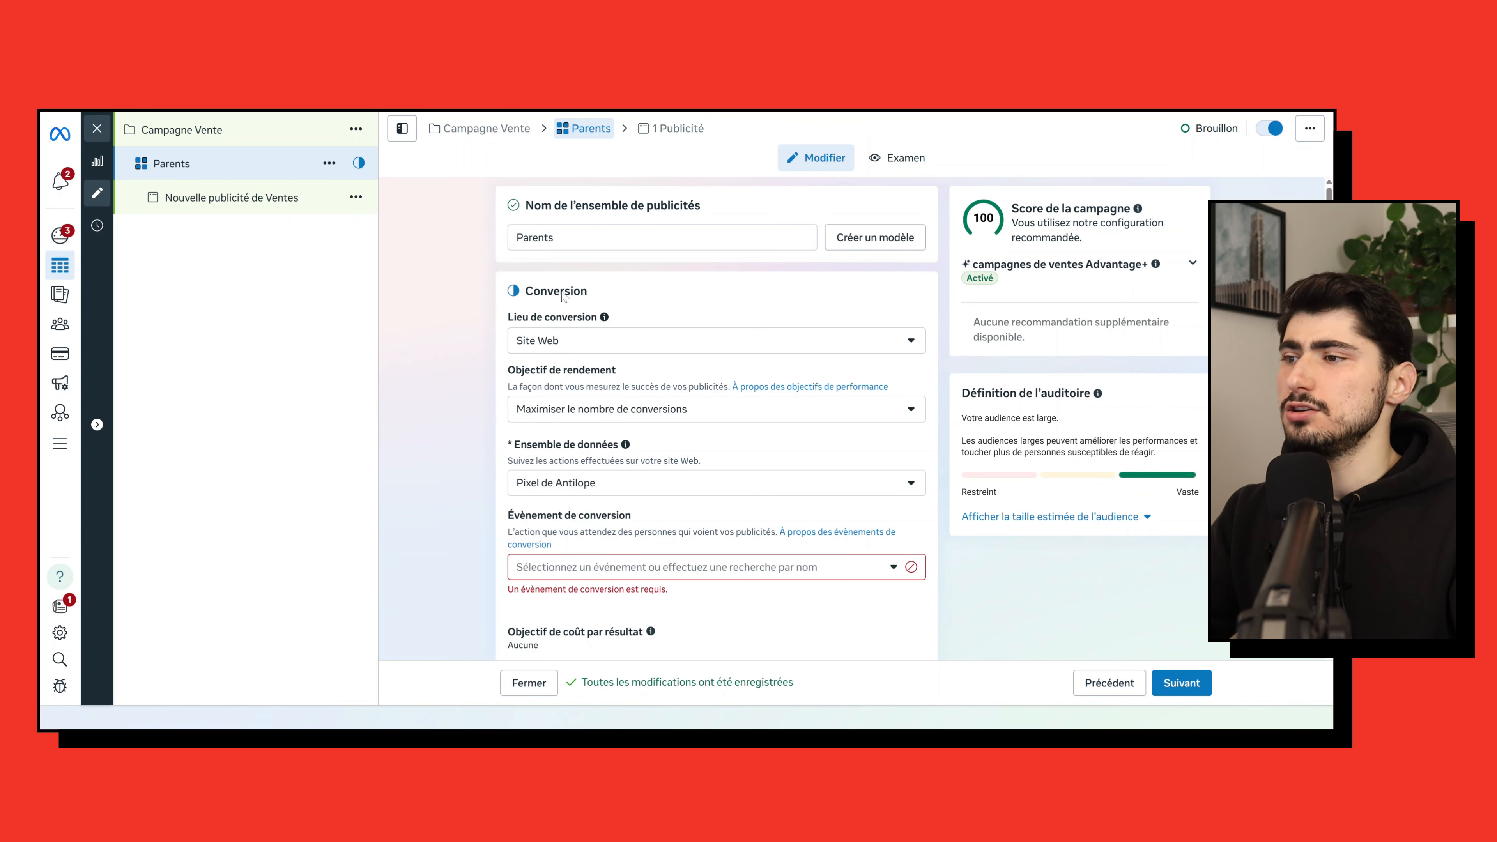
Step: Review the available conversion locations for the Parents ad set without changing the selection
{"action": "scroll", "coordinate": [554, 383], "scroll_direction": "down", "scroll_amount": 1}
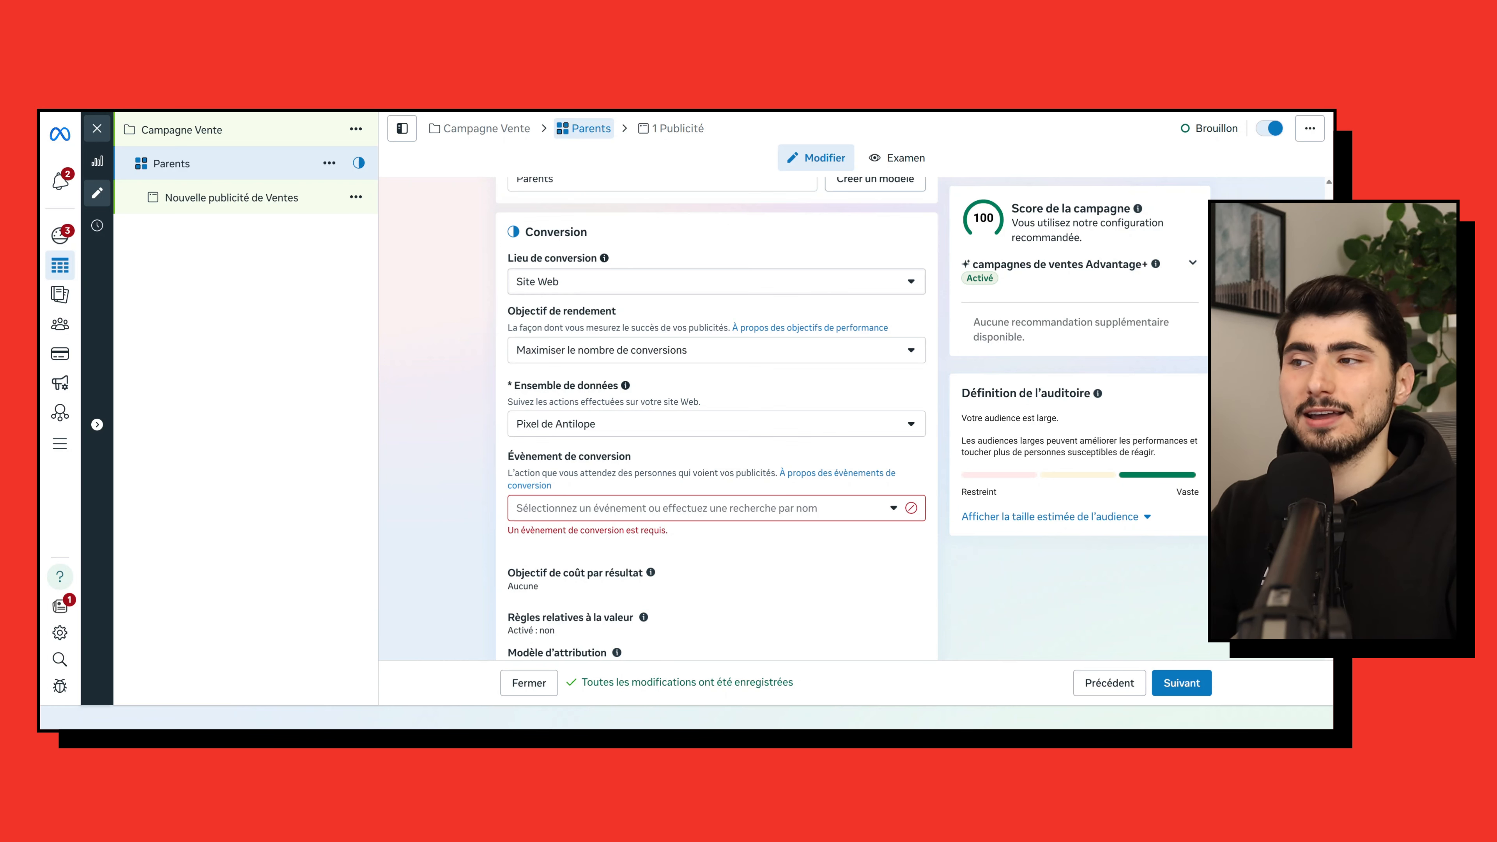
{"action": "left_click", "coordinate": [532, 289]}
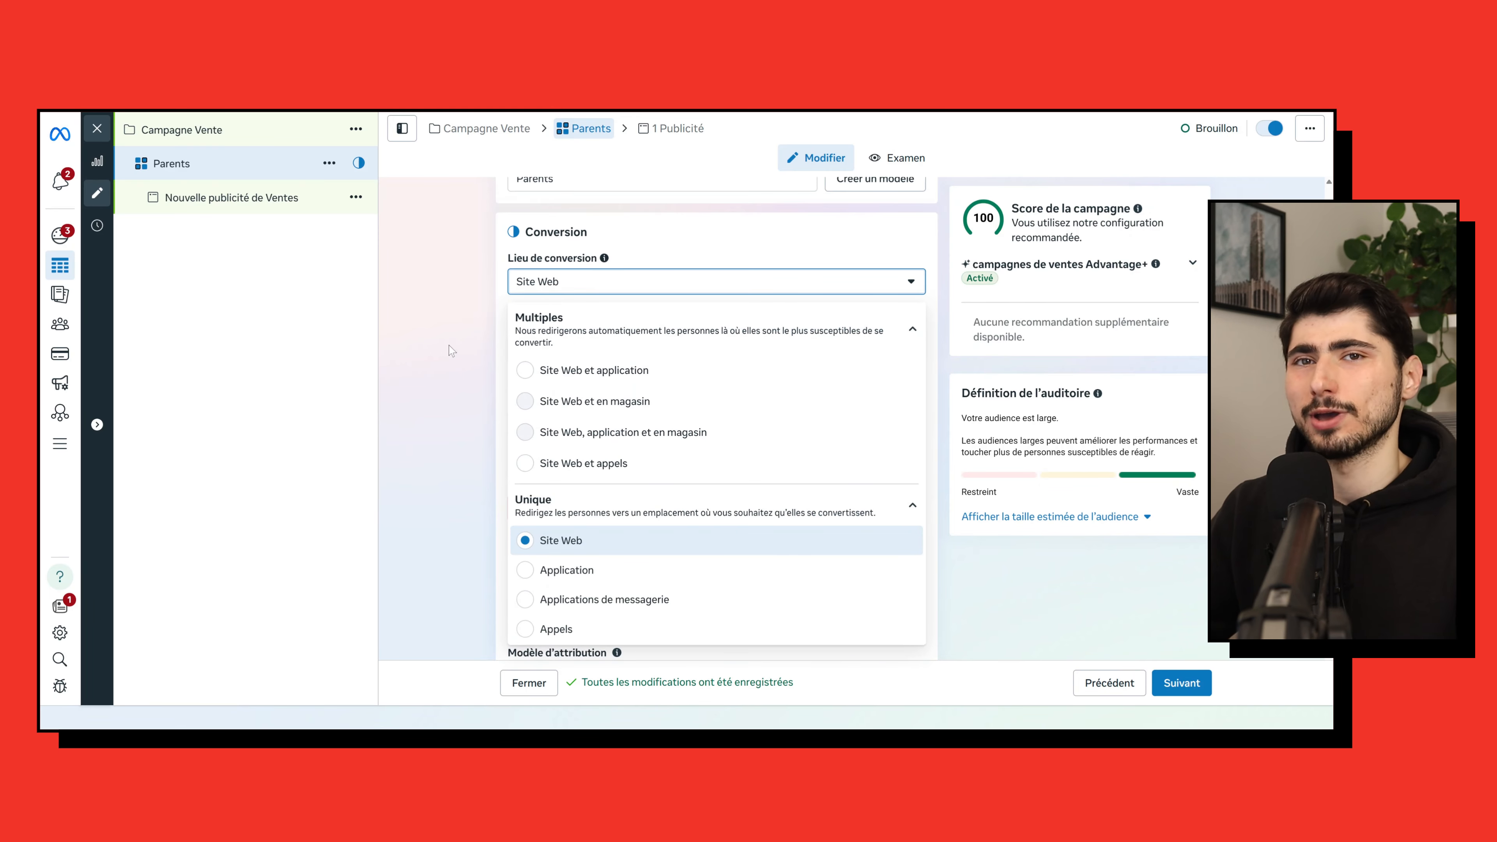
{"action": "left_click", "coordinate": [684, 263]}
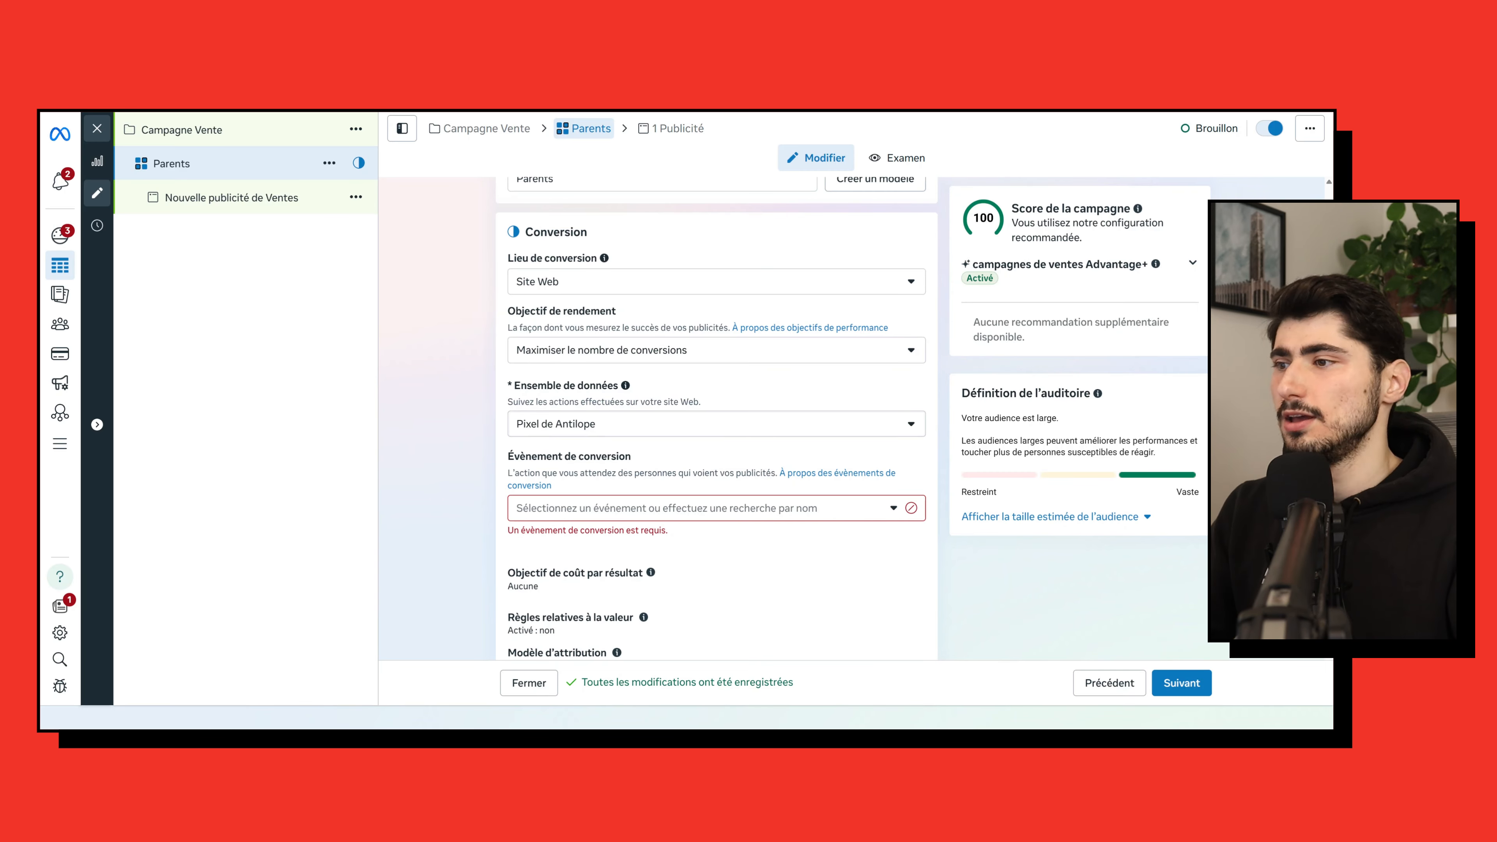
Step: Set the ad set's conversion event to Achat from the inactive events
{"action": "left_click", "coordinate": [608, 508]}
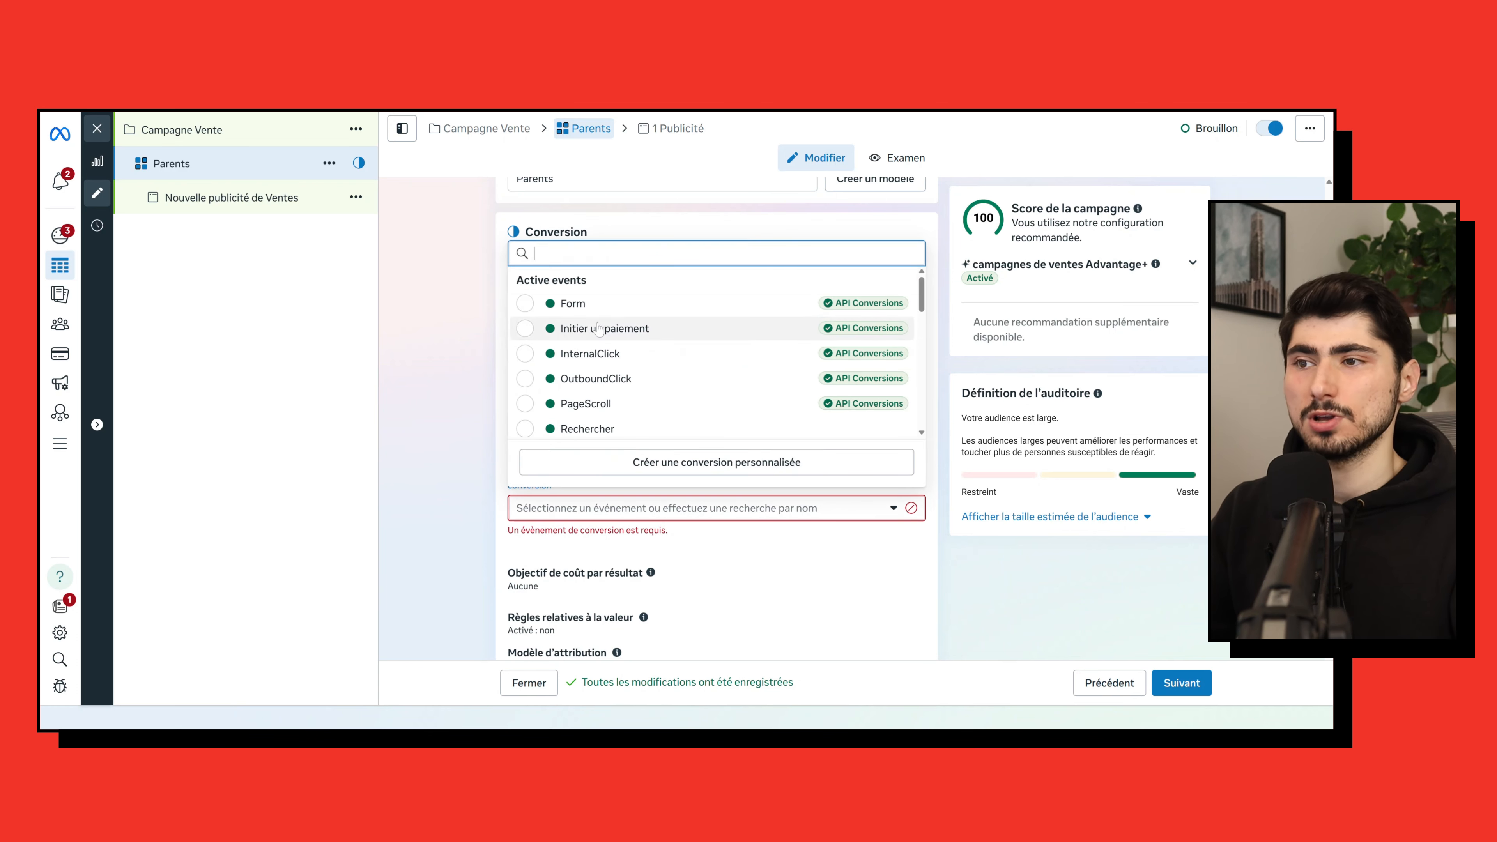
{"action": "scroll", "coordinate": [597, 328], "scroll_direction": "down", "scroll_amount": 5}
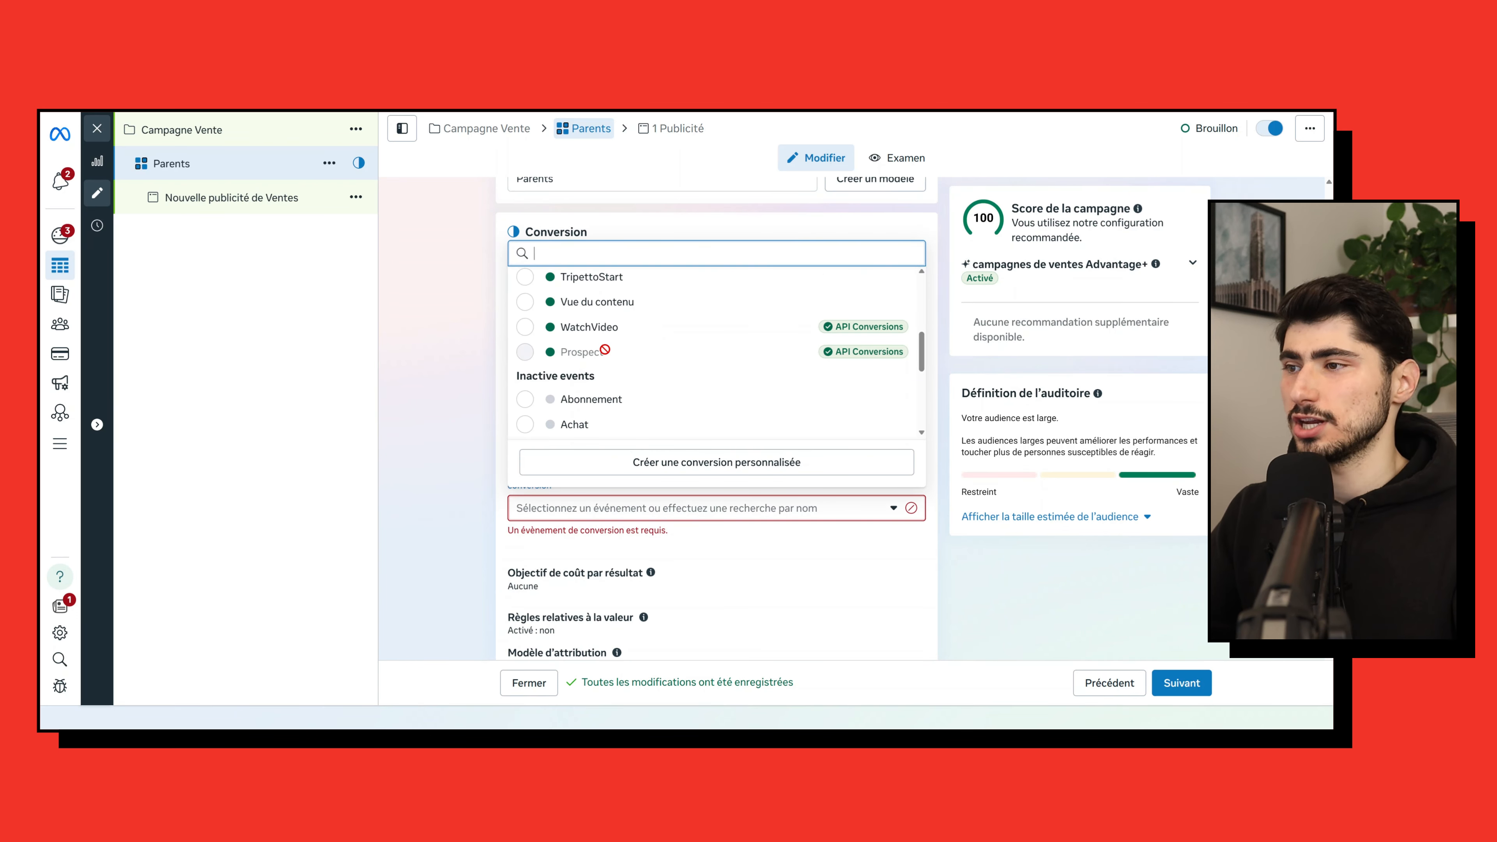
{"action": "scroll", "coordinate": [595, 354], "scroll_direction": "down", "scroll_amount": 1}
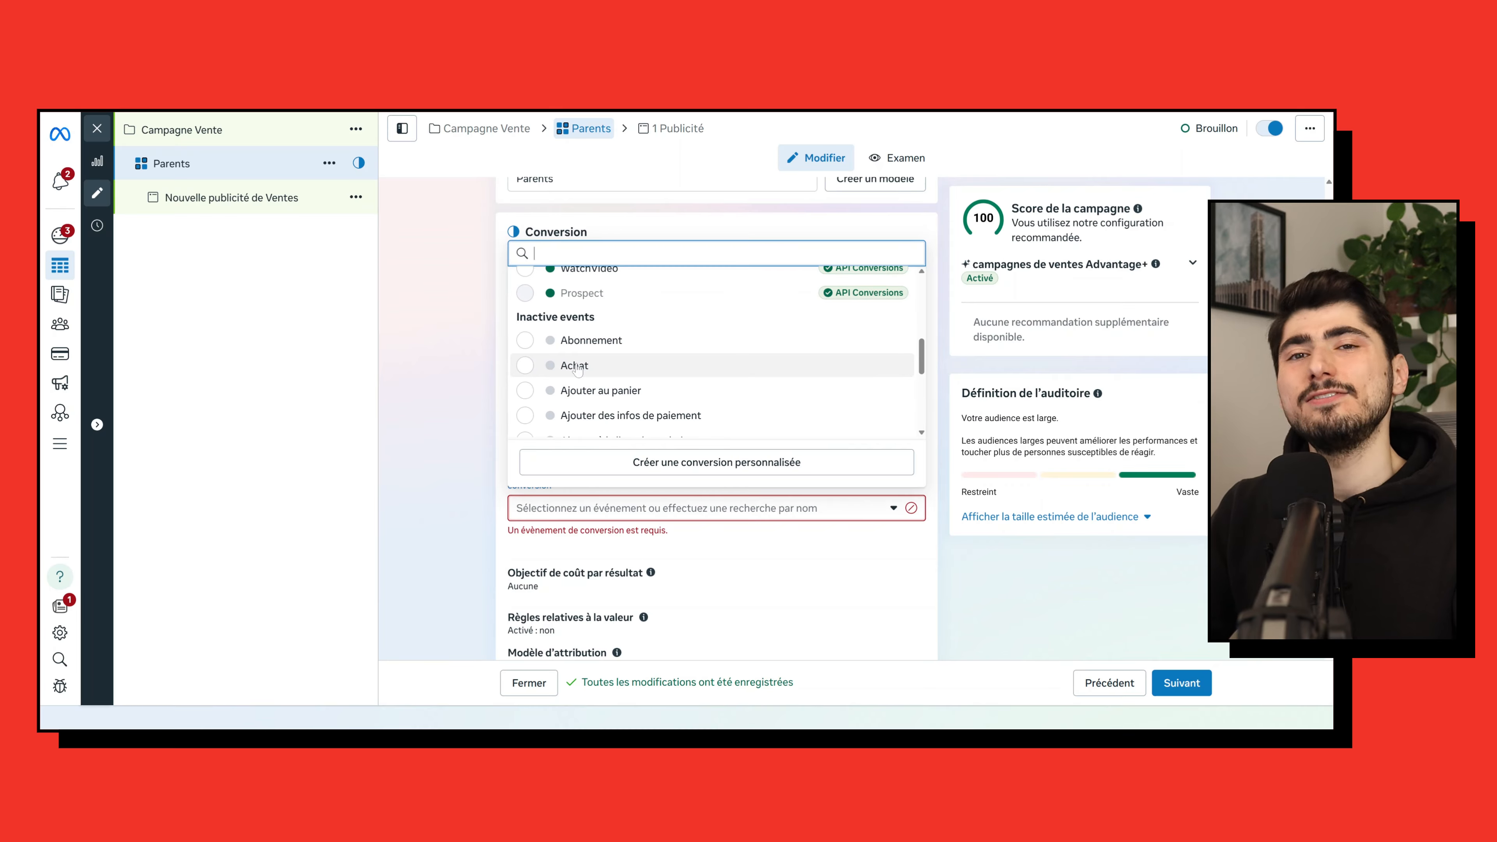
{"action": "mouse_move", "coordinate": [577, 370]}
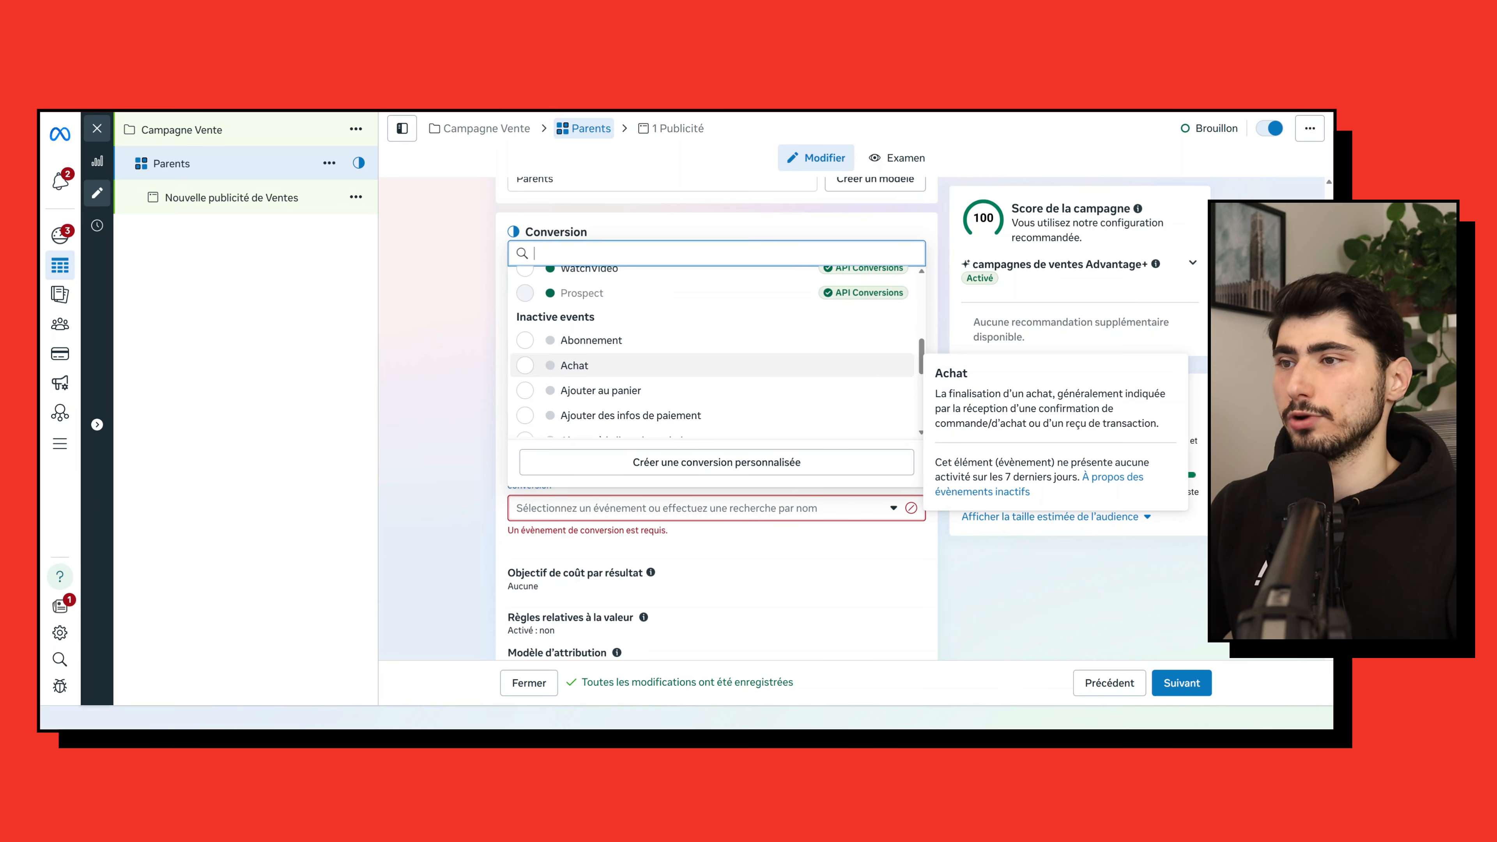
{"action": "scroll", "coordinate": [578, 369], "scroll_direction": "up", "scroll_amount": 1}
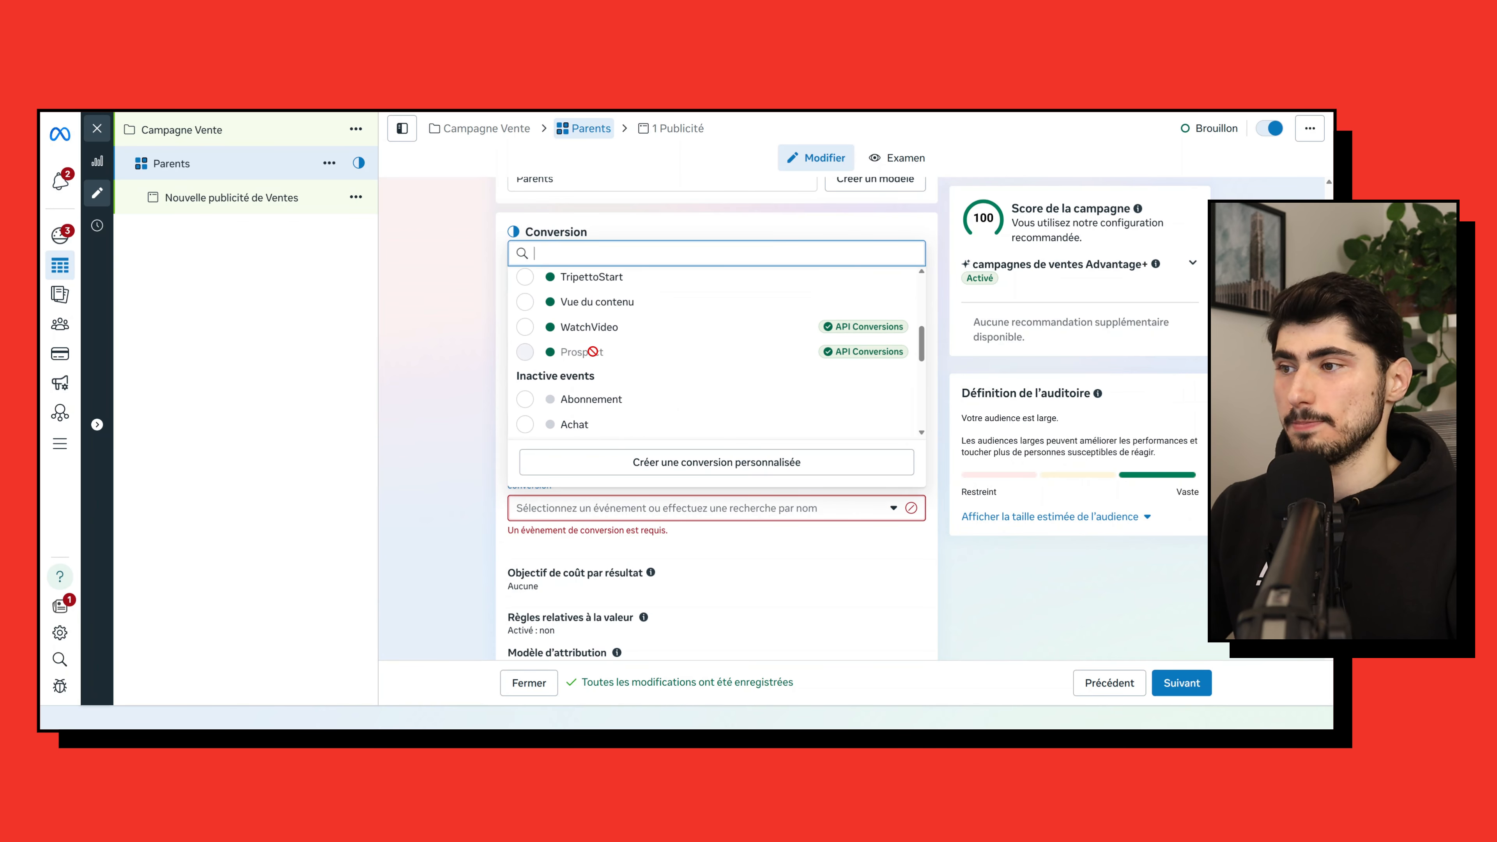
{"action": "left_click", "coordinate": [577, 425]}
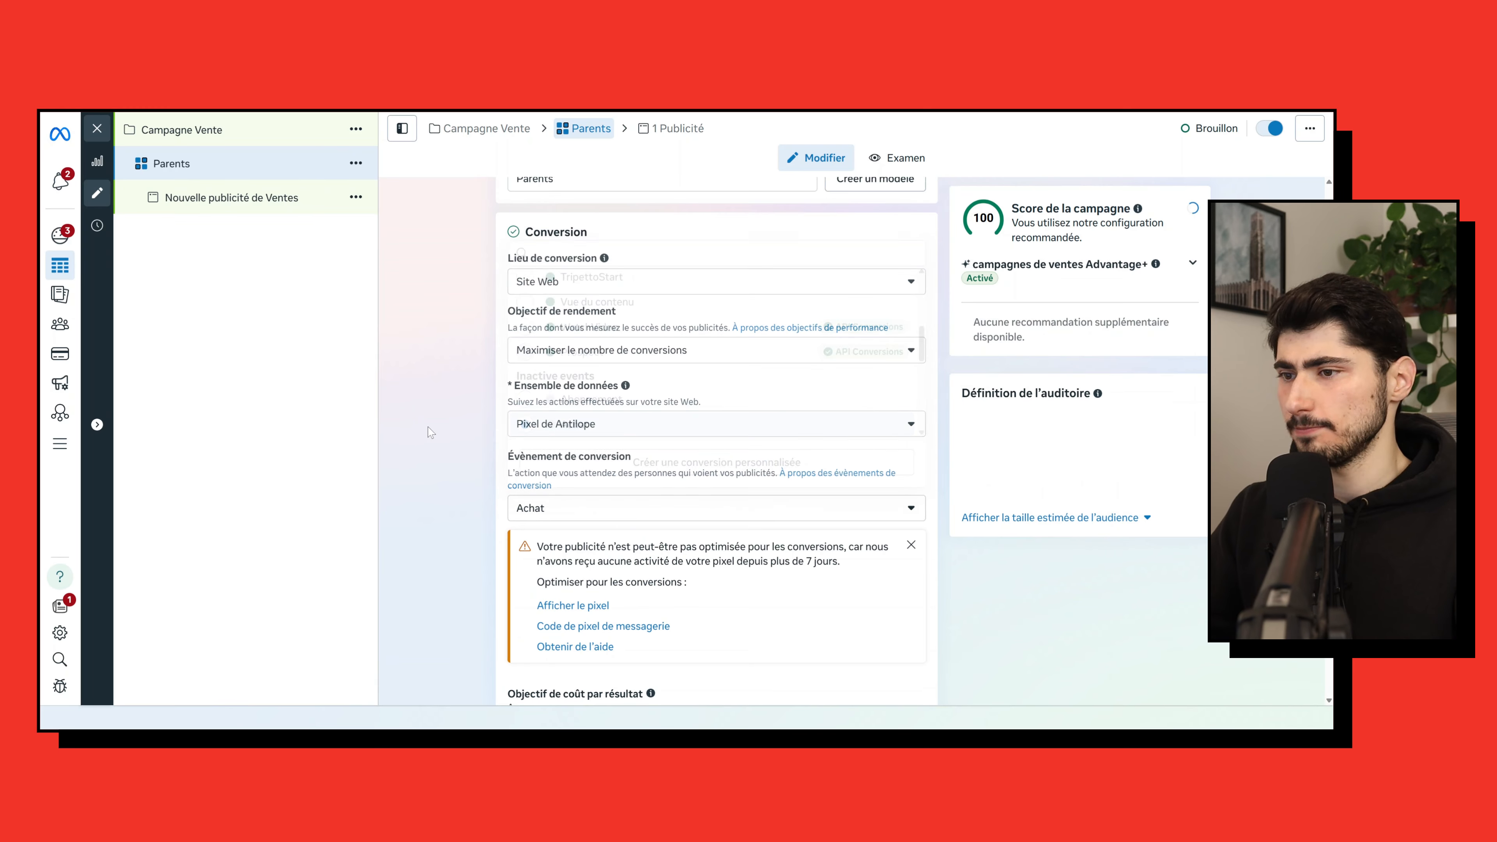
Step: Examine the ad set's attribution, live video, budget and schedule settings, including the start date and end date options
{"action": "scroll", "coordinate": [519, 395], "scroll_direction": "down", "scroll_amount": 3}
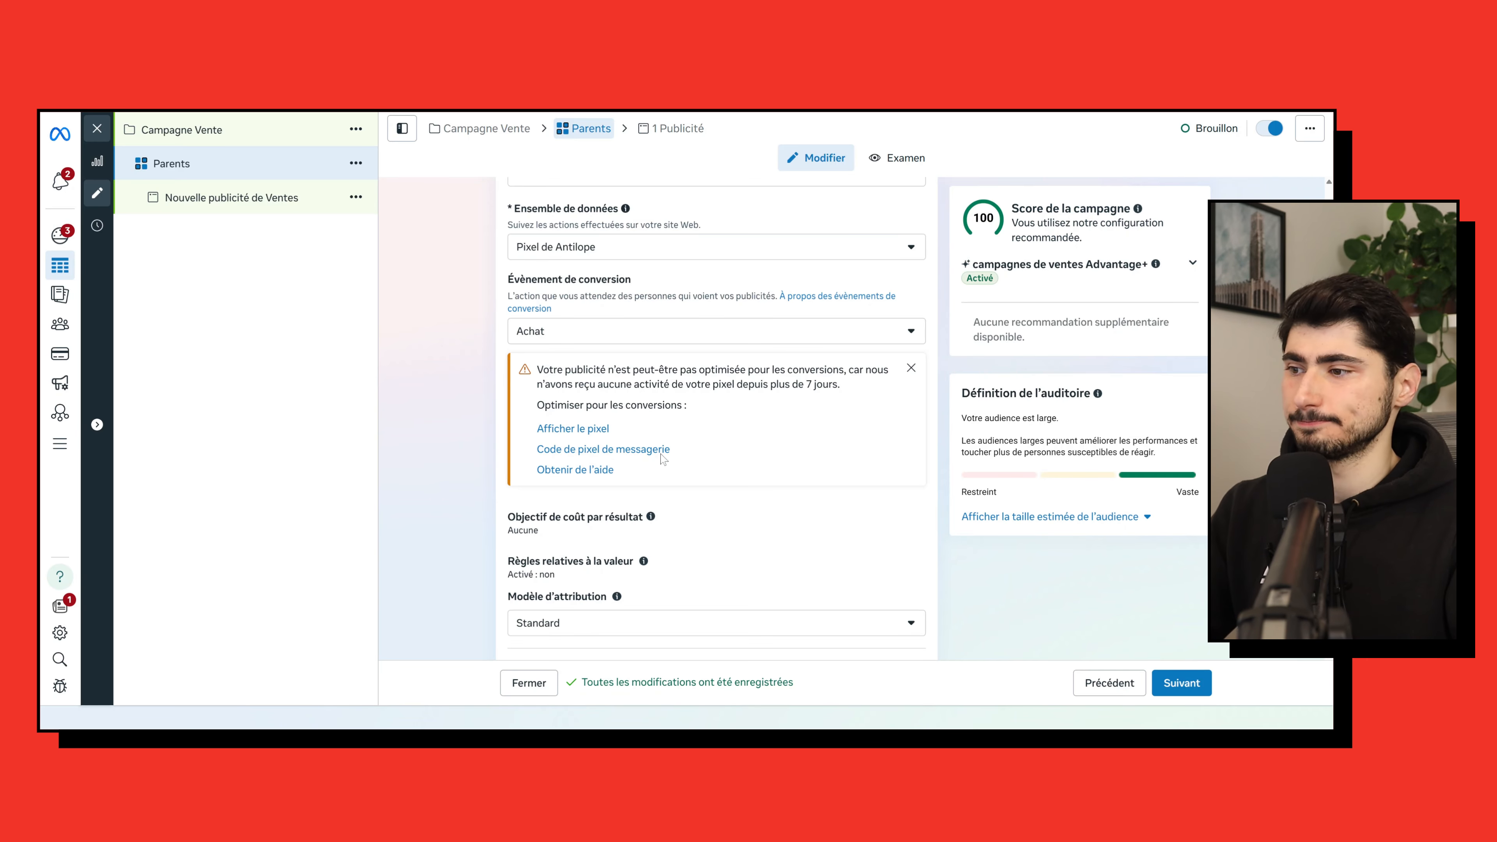
{"action": "scroll", "coordinate": [453, 449], "scroll_direction": "down", "scroll_amount": 4}
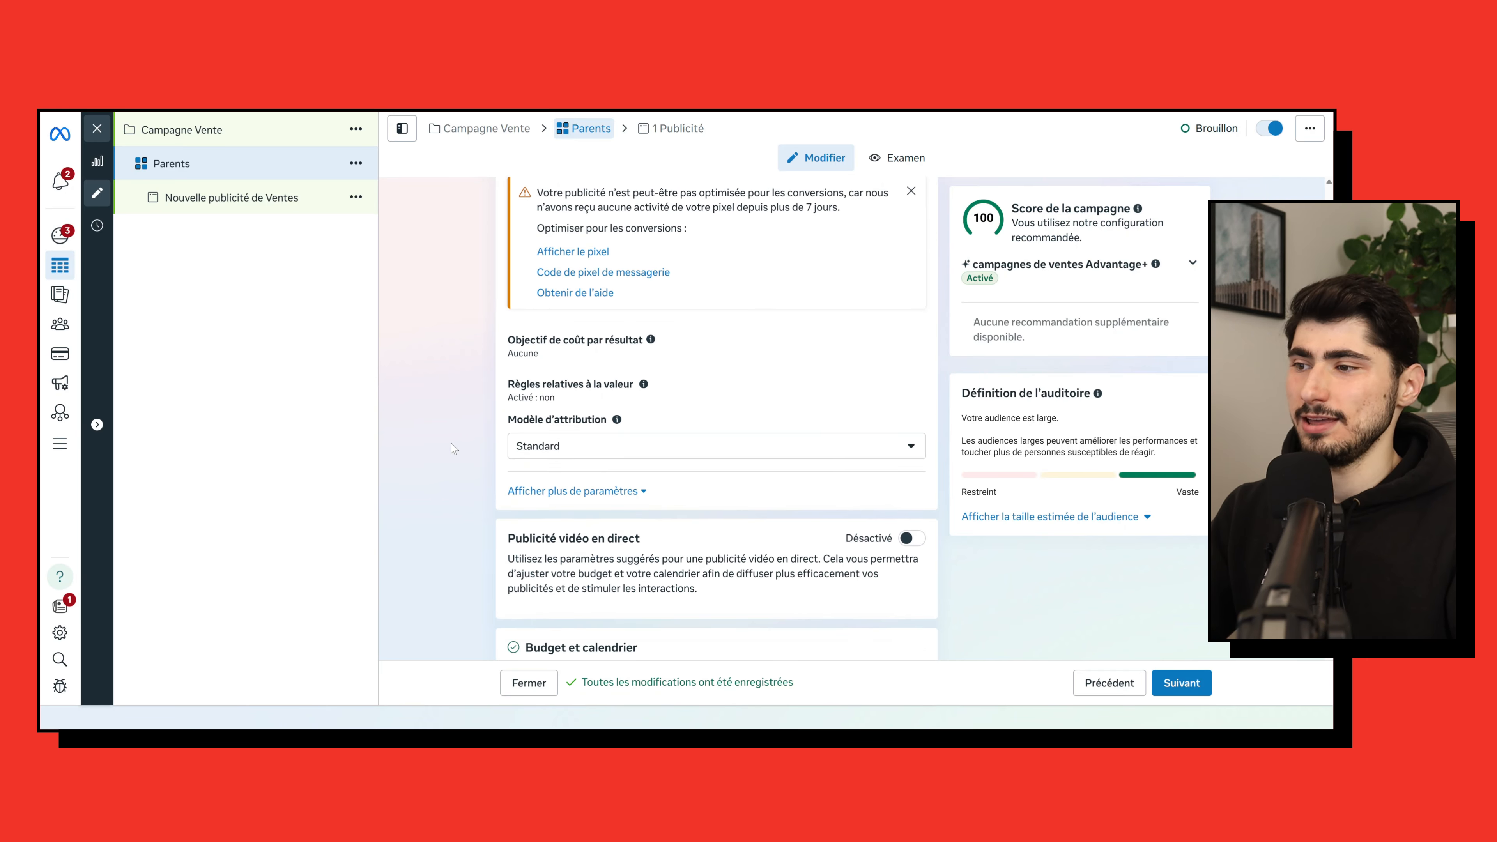
{"action": "scroll", "coordinate": [454, 449], "scroll_direction": "down", "scroll_amount": 2}
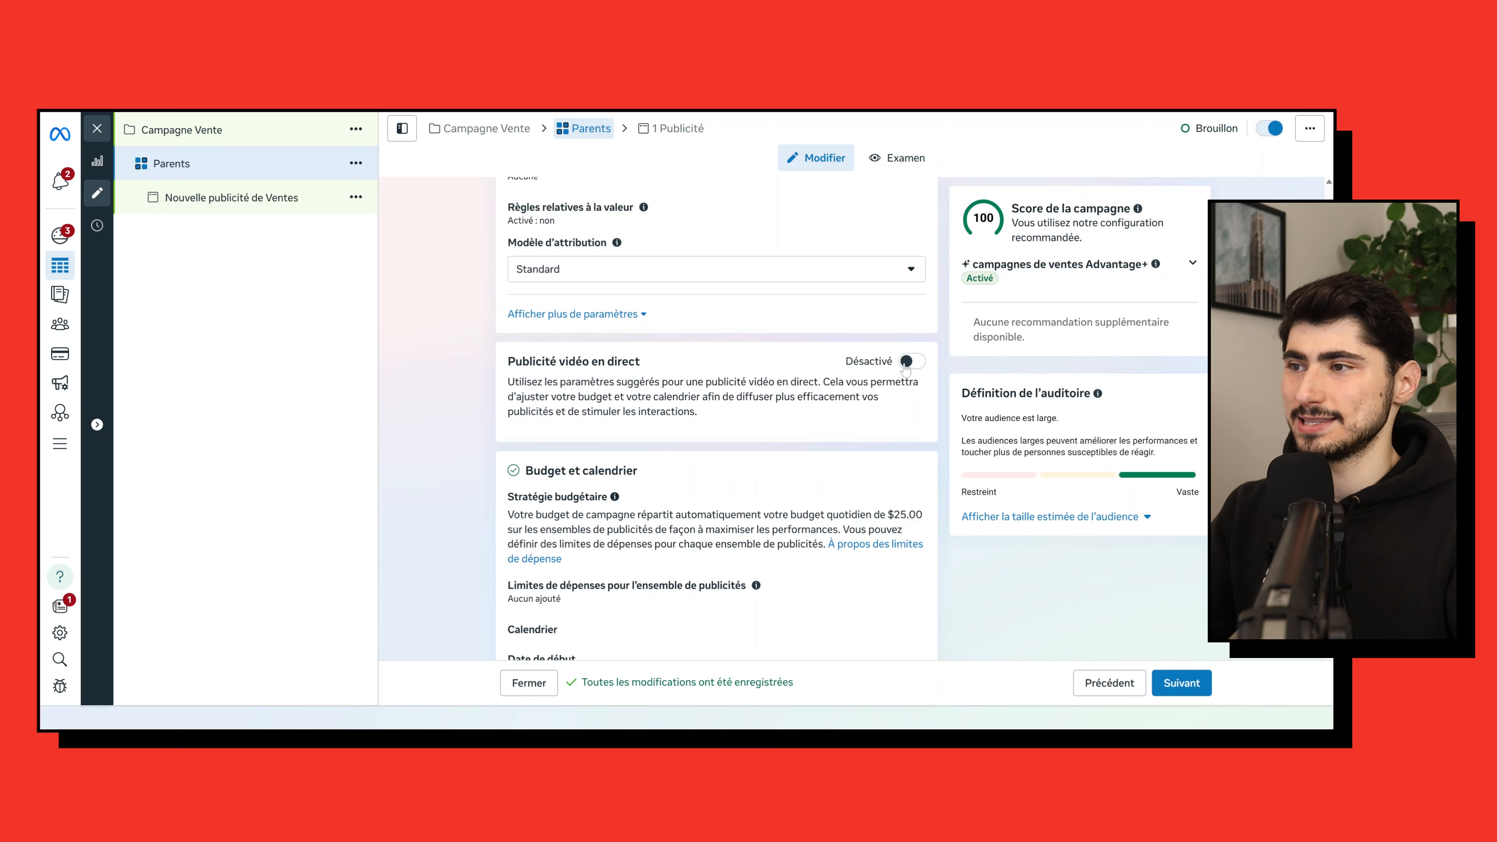
{"action": "scroll", "coordinate": [552, 401], "scroll_direction": "down", "scroll_amount": 1}
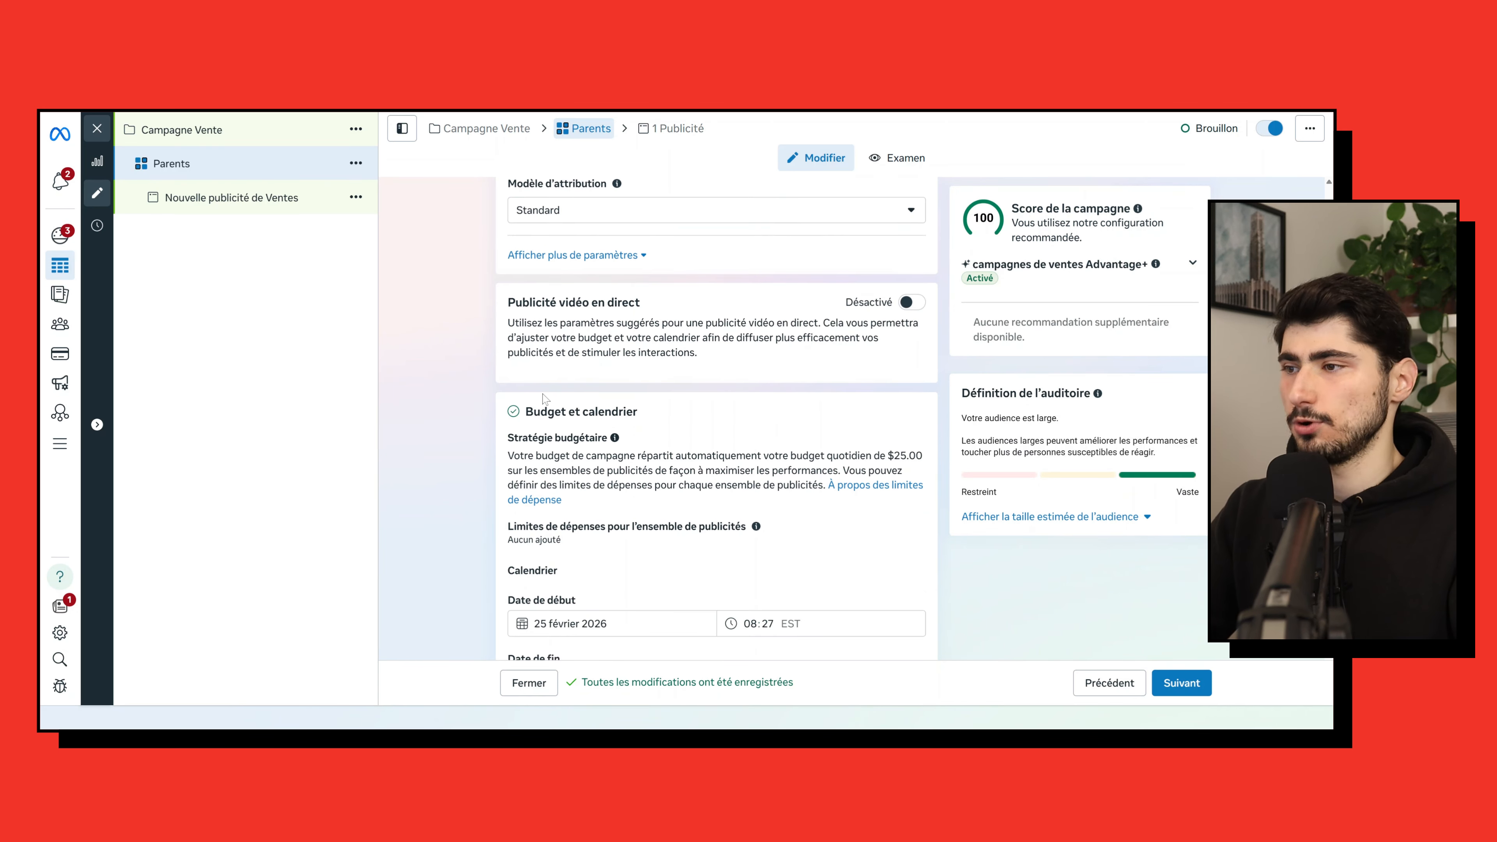
{"action": "scroll", "coordinate": [553, 401], "scroll_direction": "down", "scroll_amount": 1}
{"action": "scroll", "coordinate": [552, 401], "scroll_direction": "down", "scroll_amount": 1}
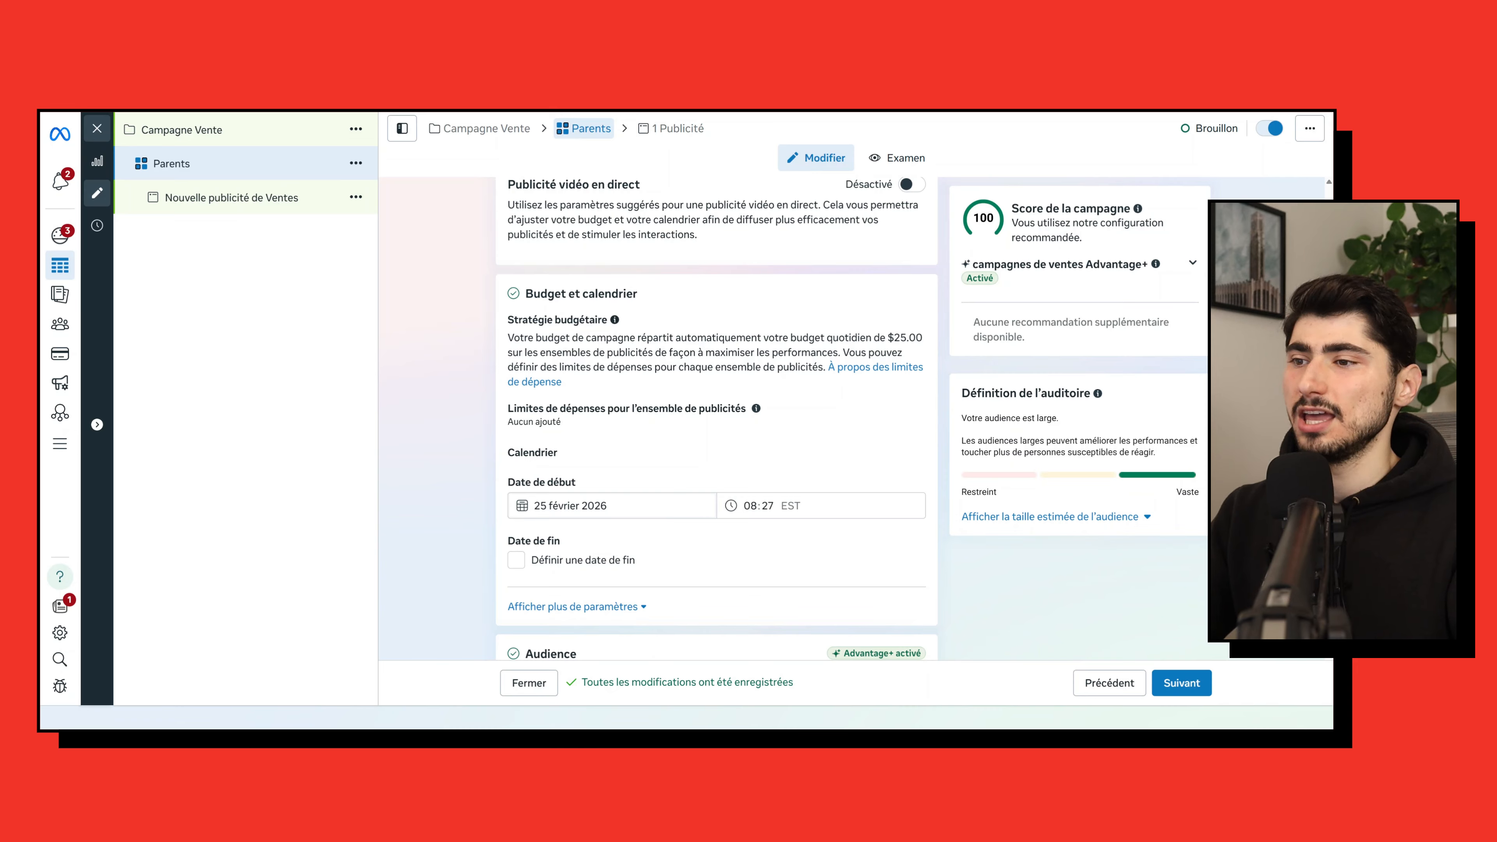
{"action": "left_click", "coordinate": [589, 505]}
{"action": "left_click", "coordinate": [438, 490]}
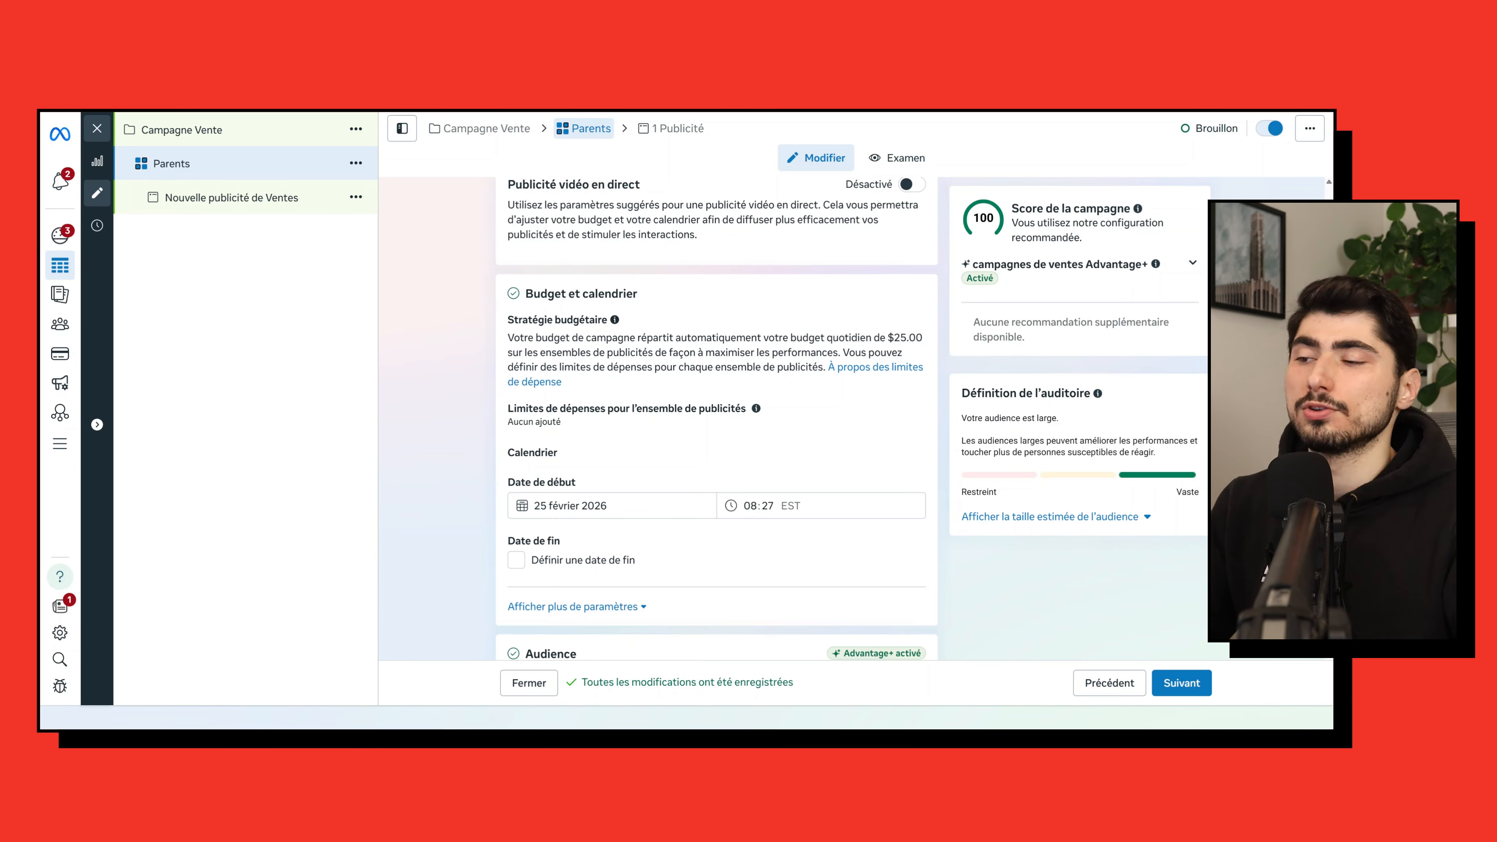
{"action": "scroll", "coordinate": [527, 551], "scroll_direction": "down", "scroll_amount": 1}
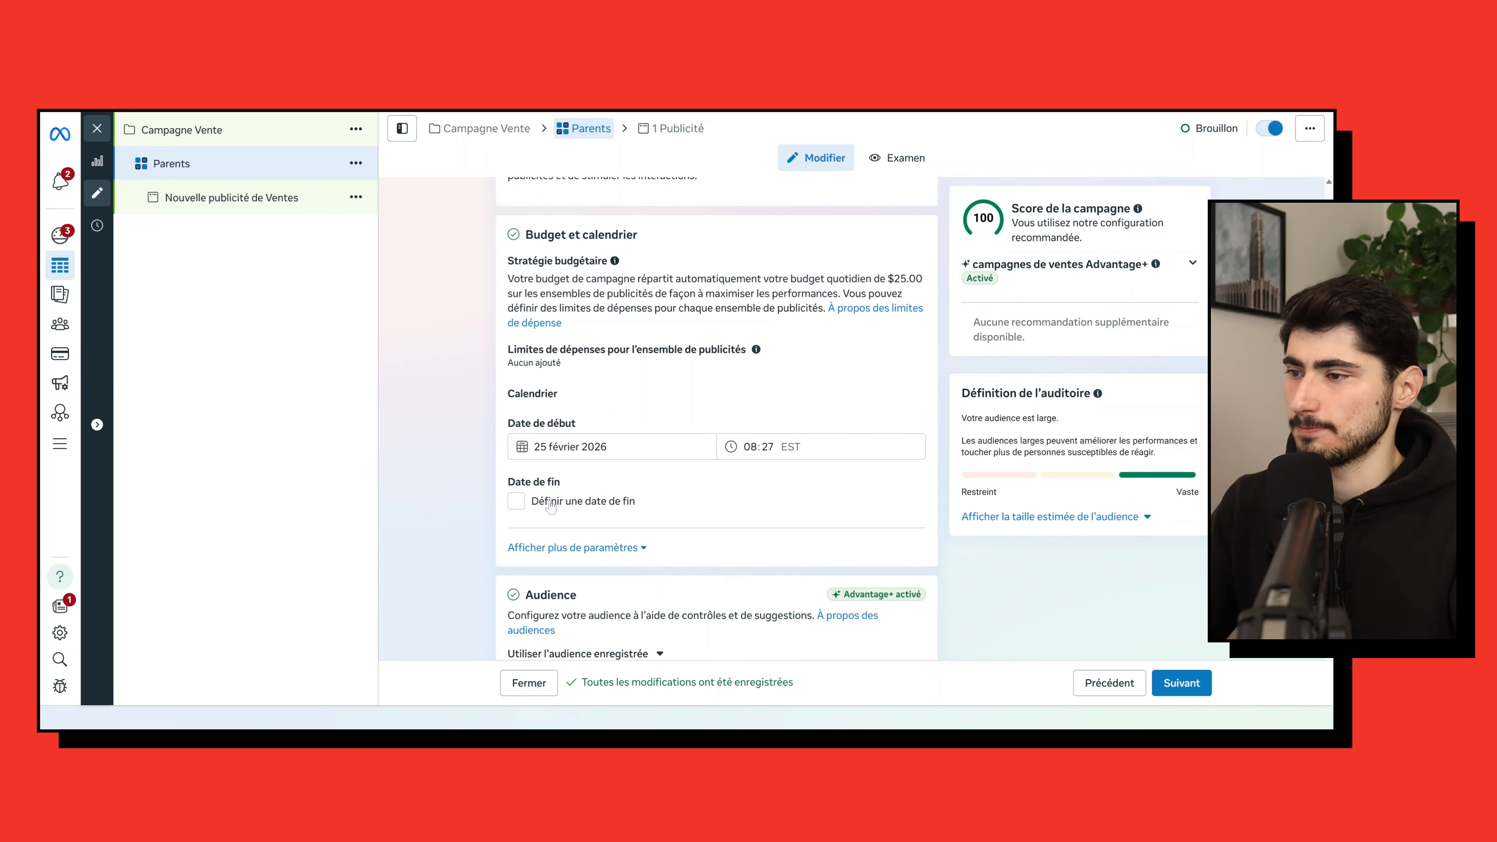
Step: Replace the Parents ad set's Canada audience location with the province of Québec, Canada
{"action": "scroll", "coordinate": [455, 475], "scroll_direction": "down", "scroll_amount": 5}
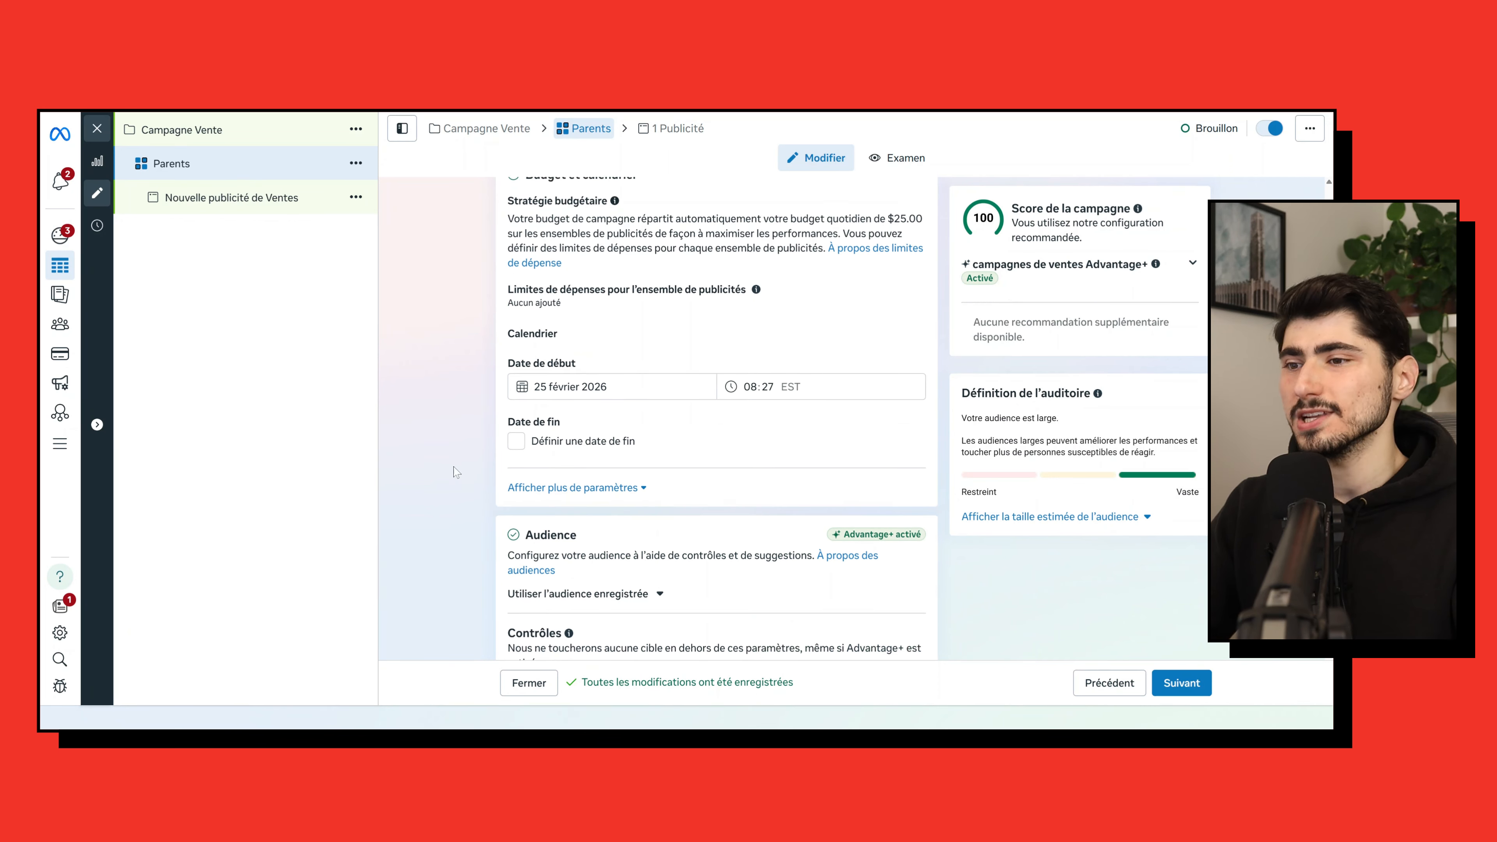
{"action": "scroll", "coordinate": [460, 398], "scroll_direction": "down", "scroll_amount": 1}
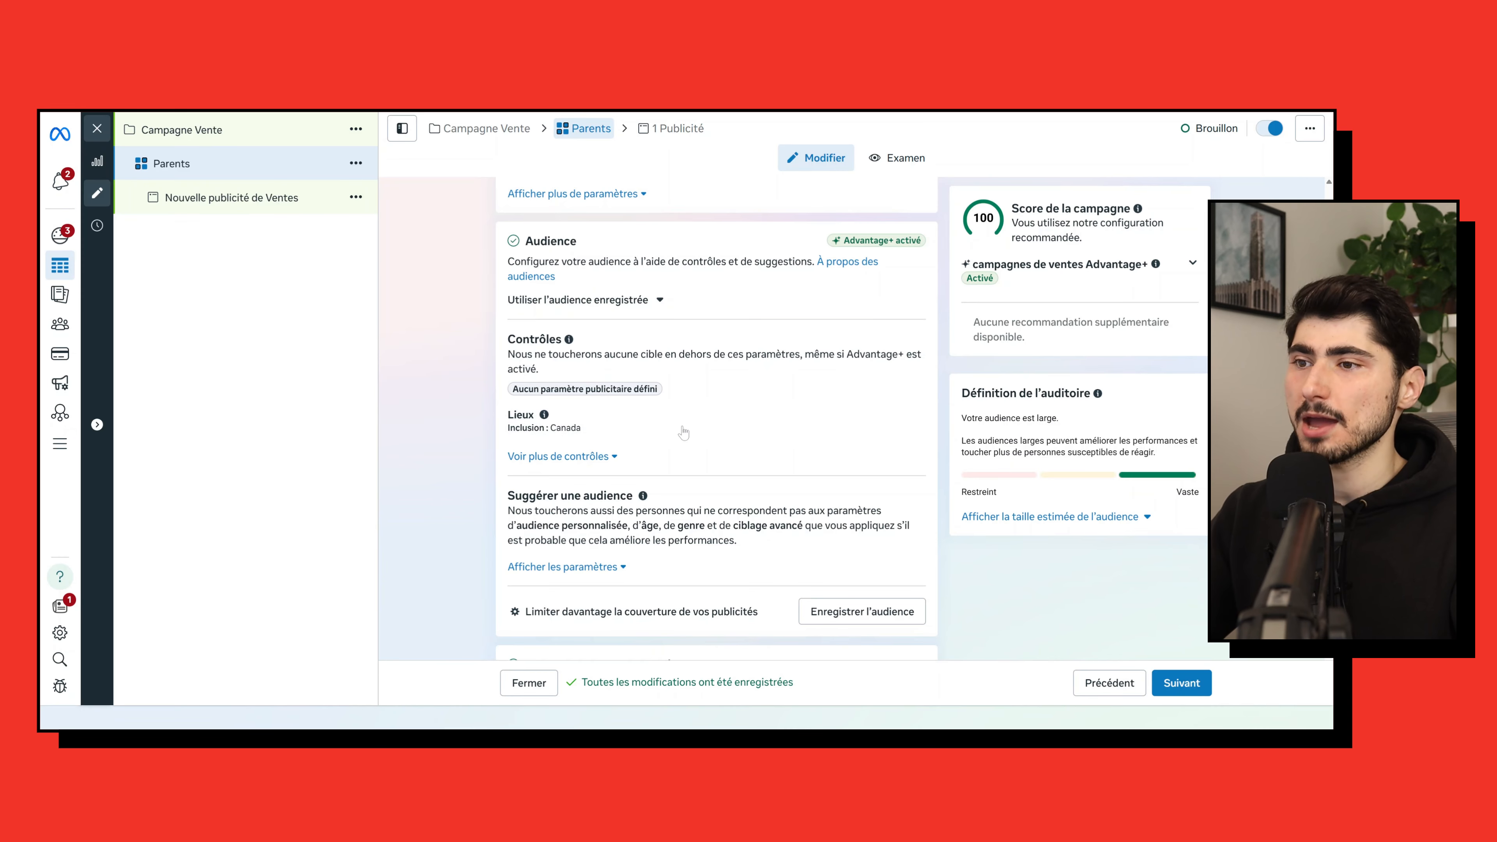
{"action": "left_click", "coordinate": [914, 421]}
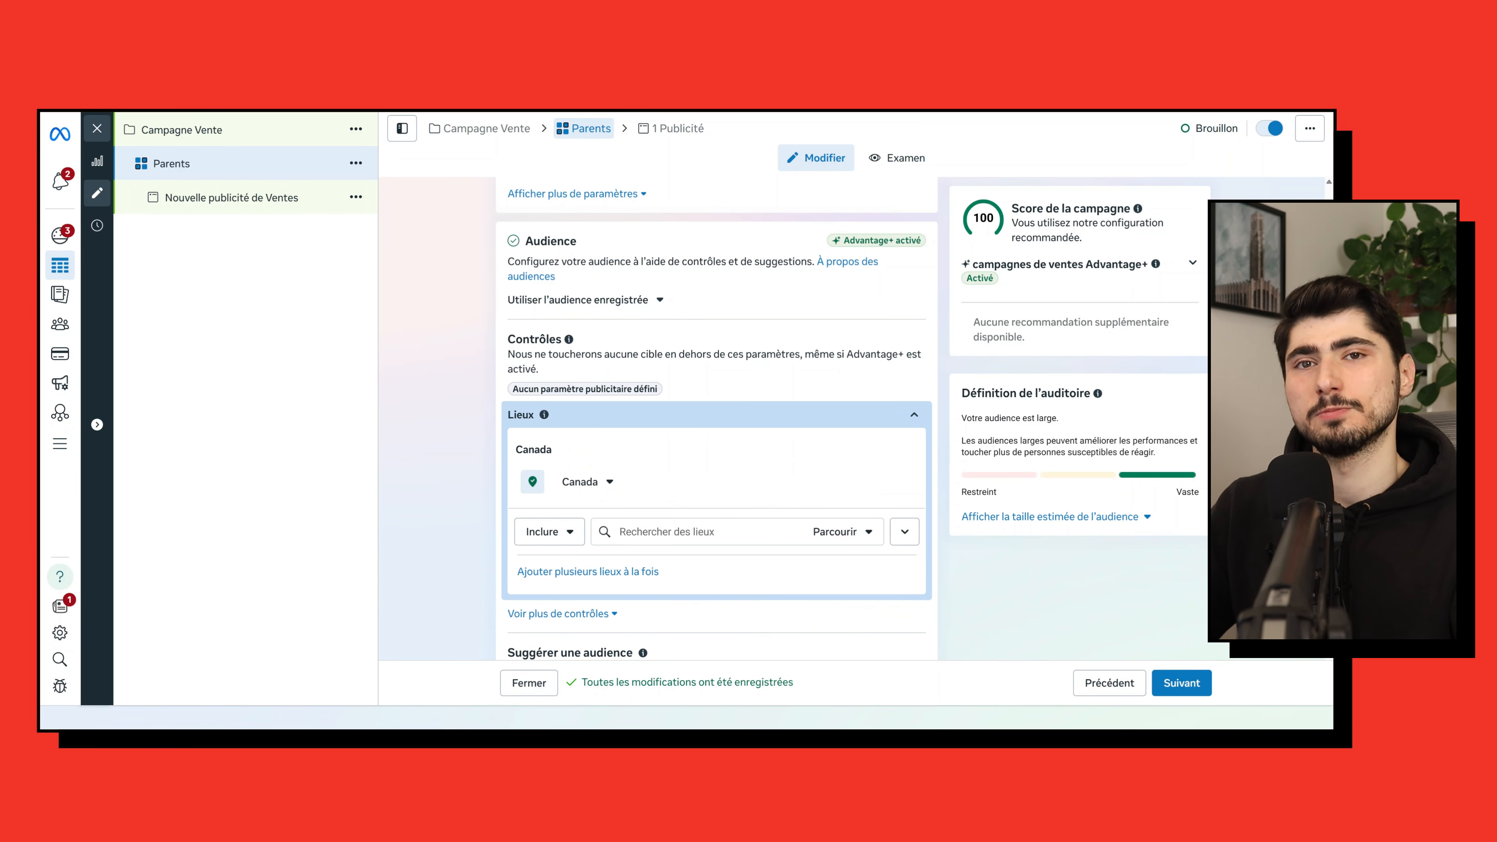
{"action": "scroll", "coordinate": [617, 459], "scroll_direction": "down", "scroll_amount": 1}
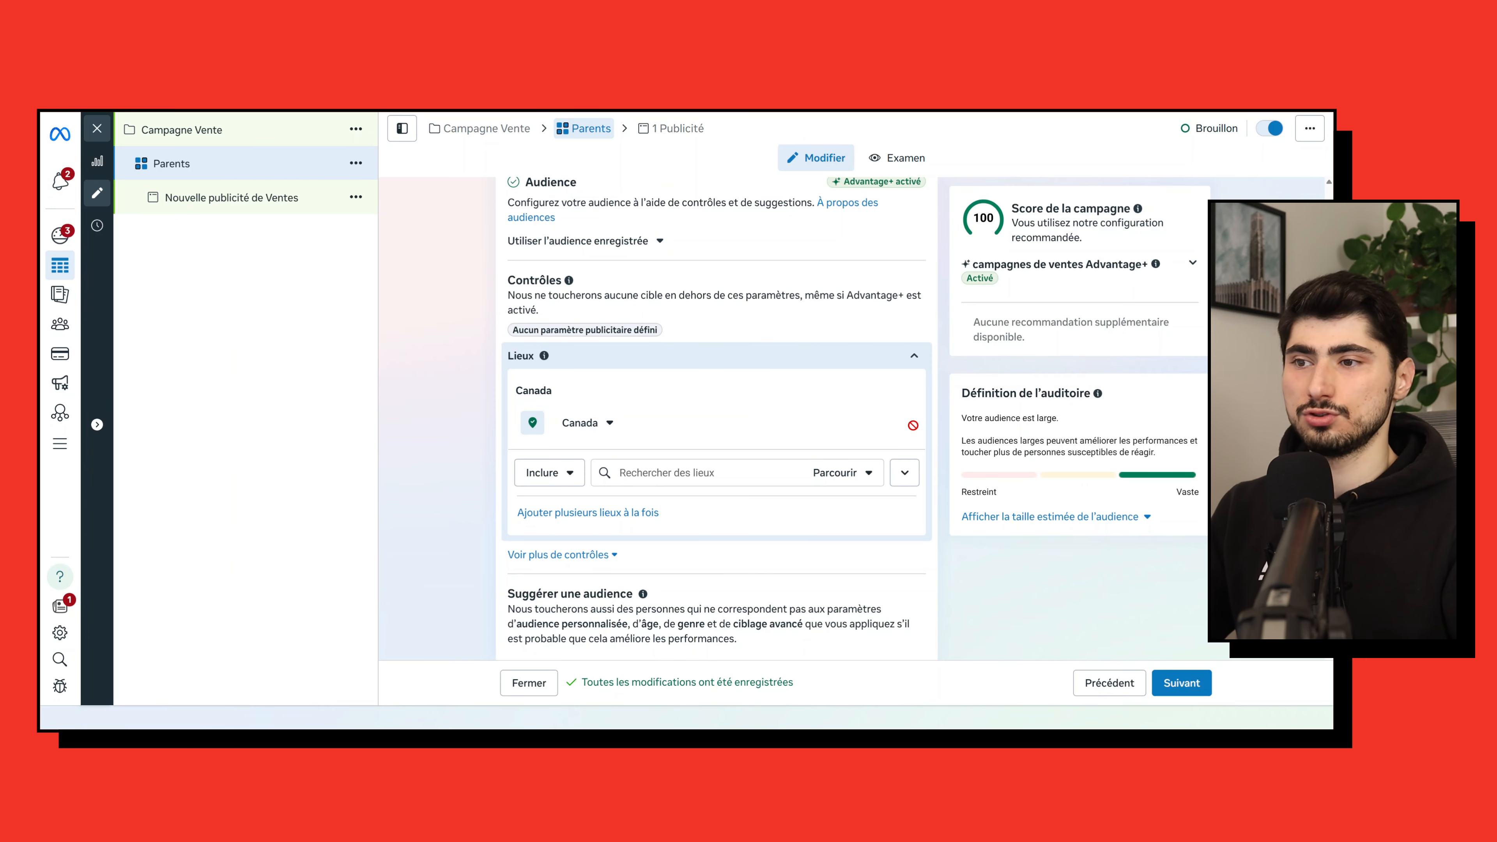
{"action": "left_click", "coordinate": [716, 470]}
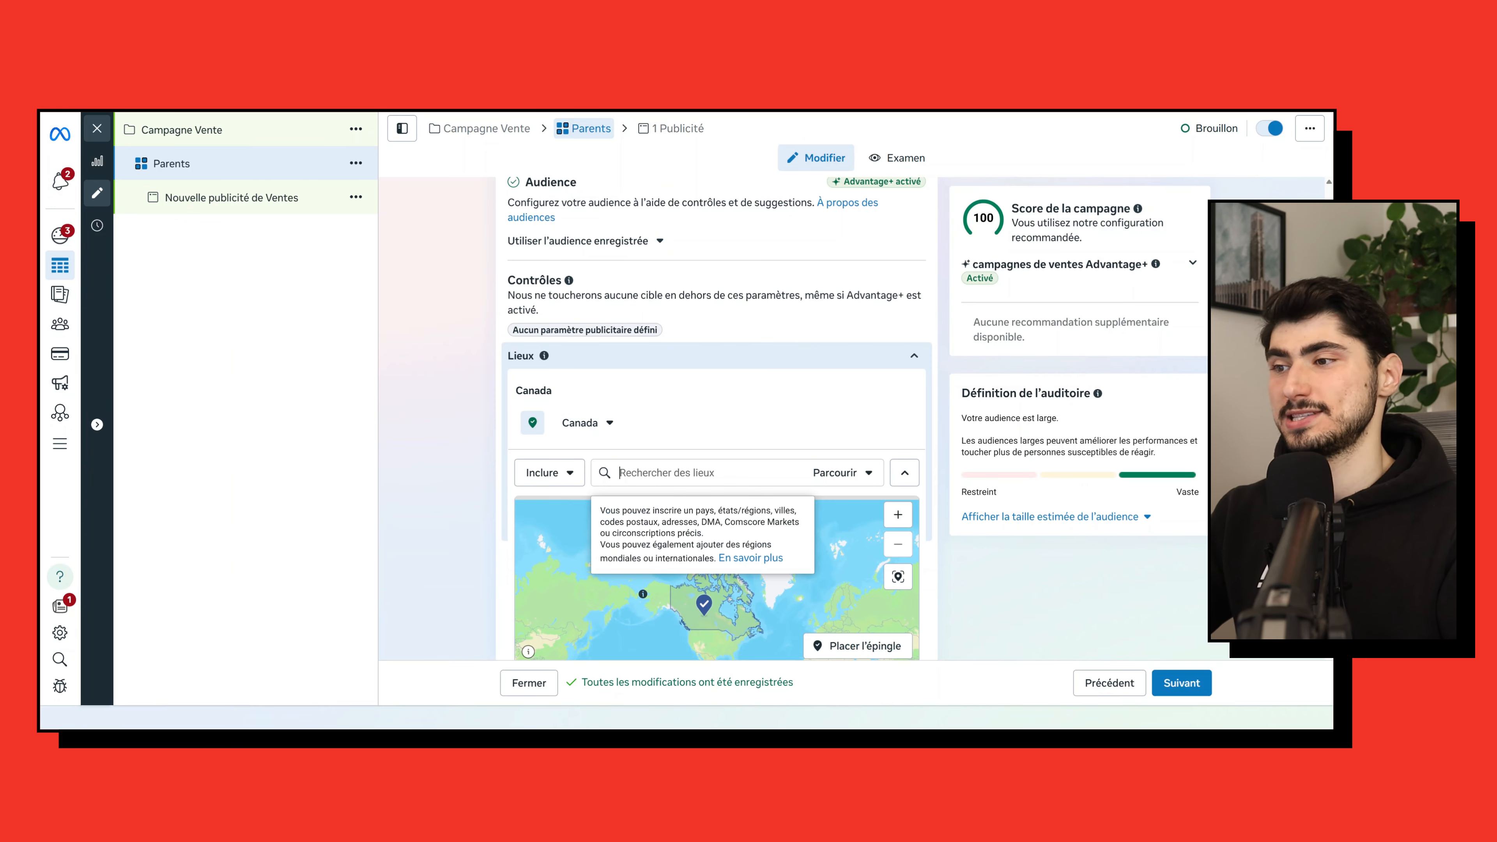
{"action": "type", "text": "québec"}
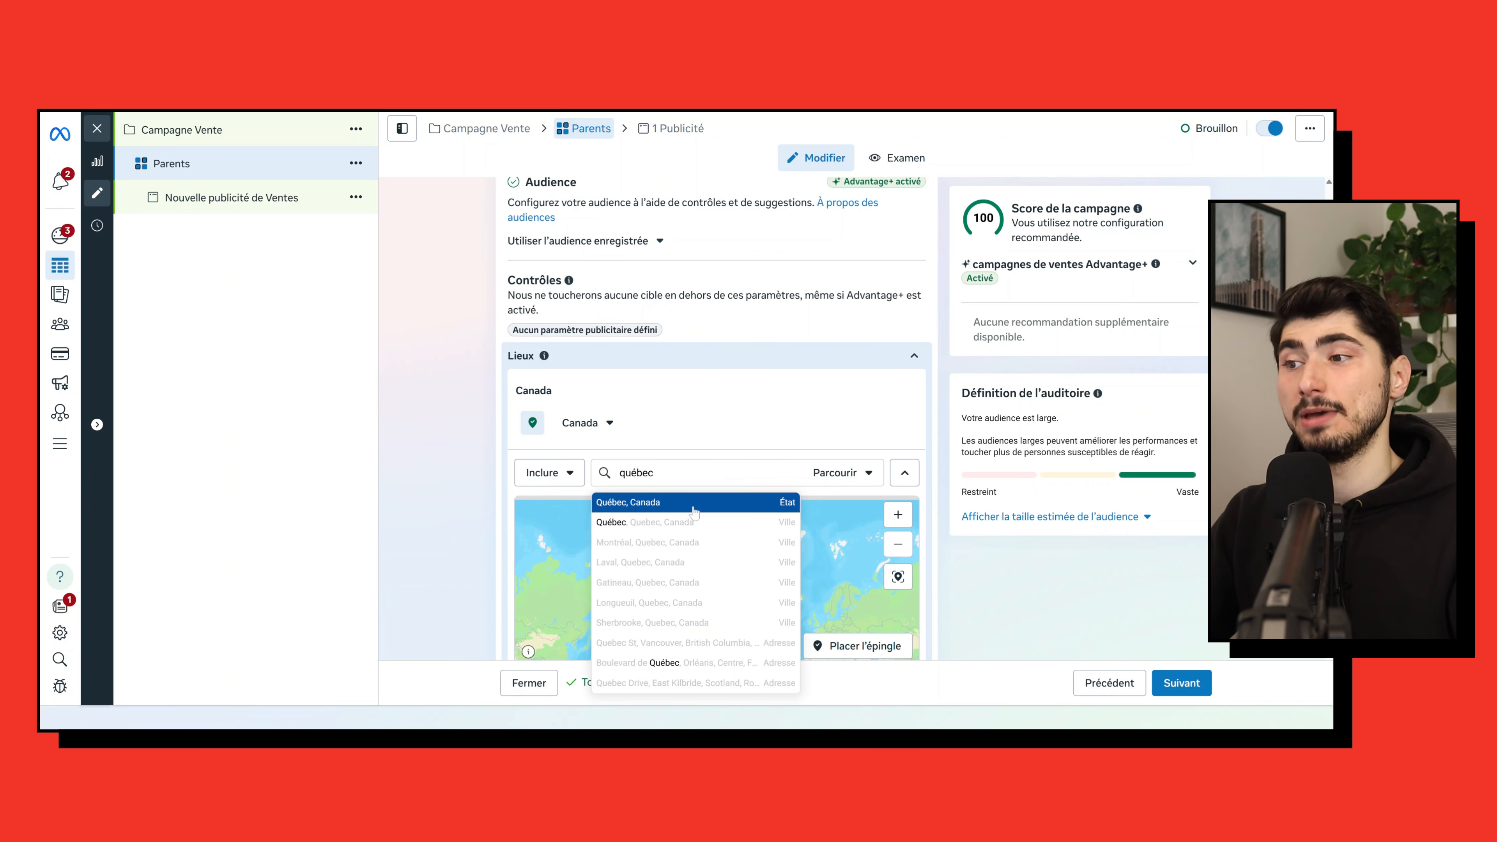
{"action": "left_click", "coordinate": [694, 504]}
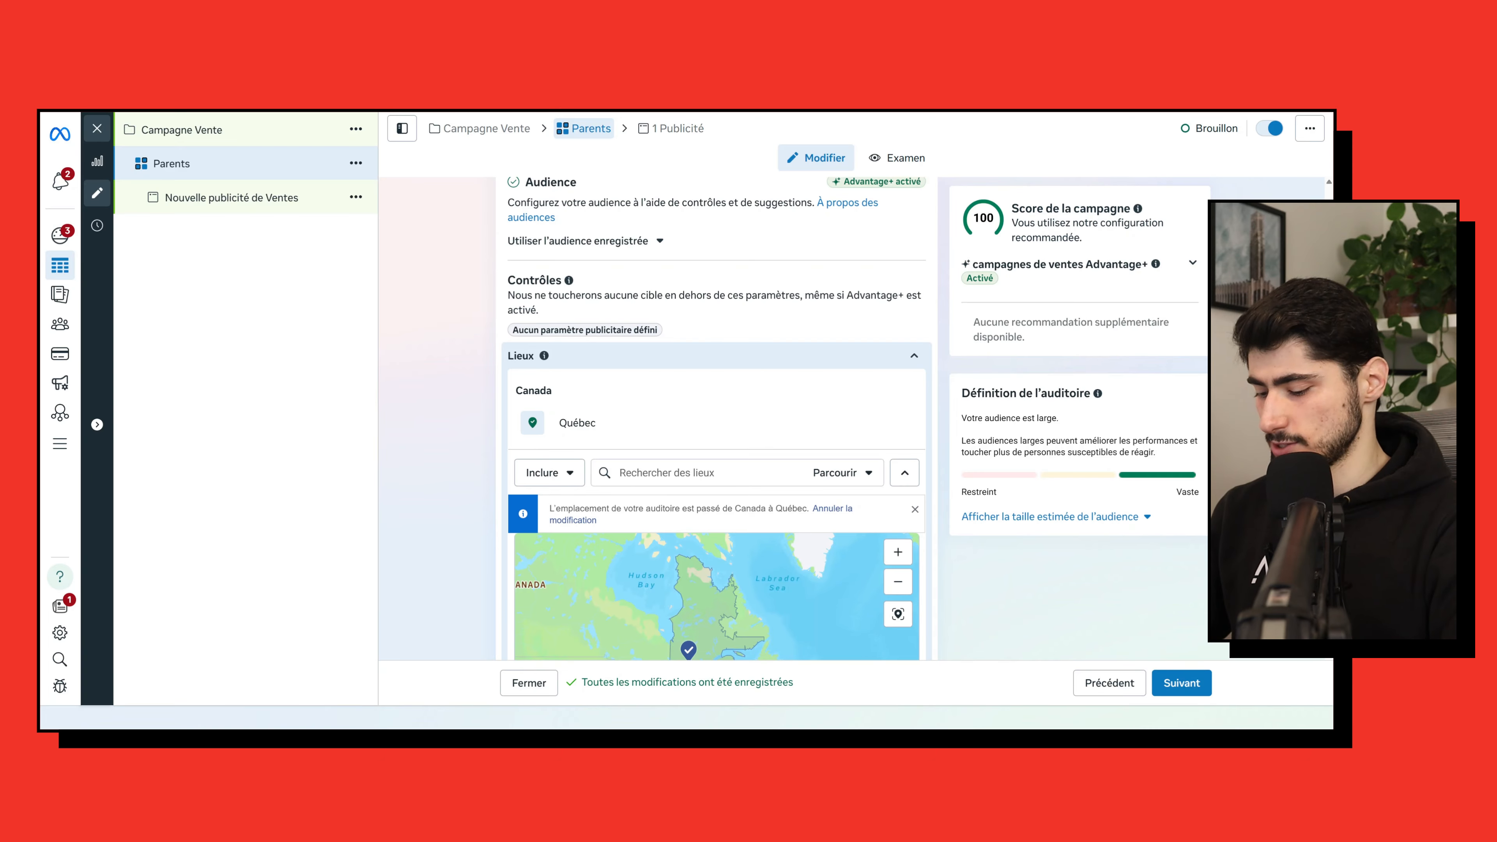
Step: Try the city of Laval, Quebec as the audience location and undo that location change
{"action": "type", "text": "laval"}
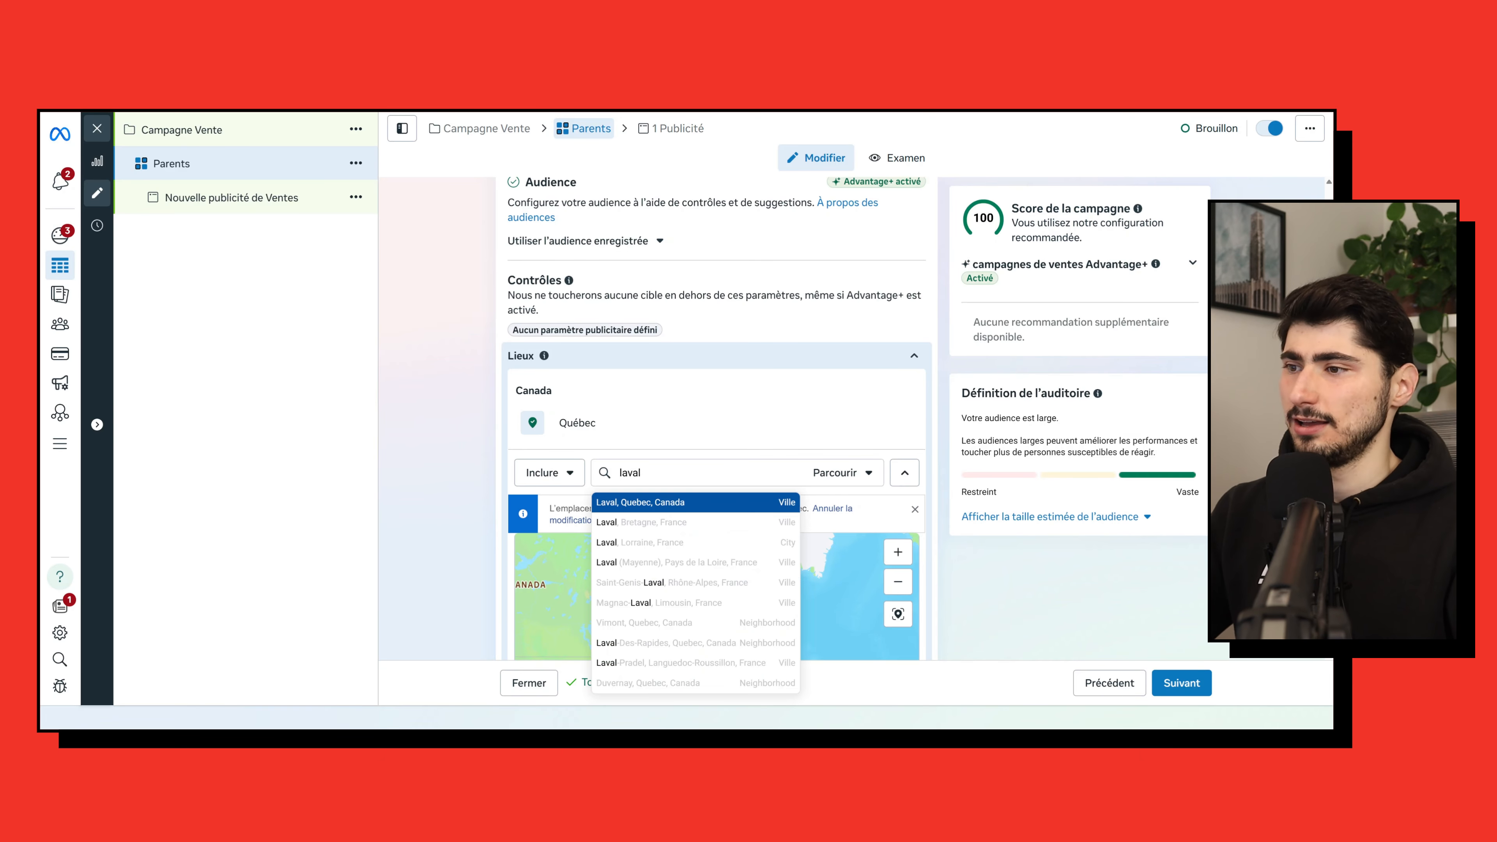
{"action": "key", "text": "Return"}
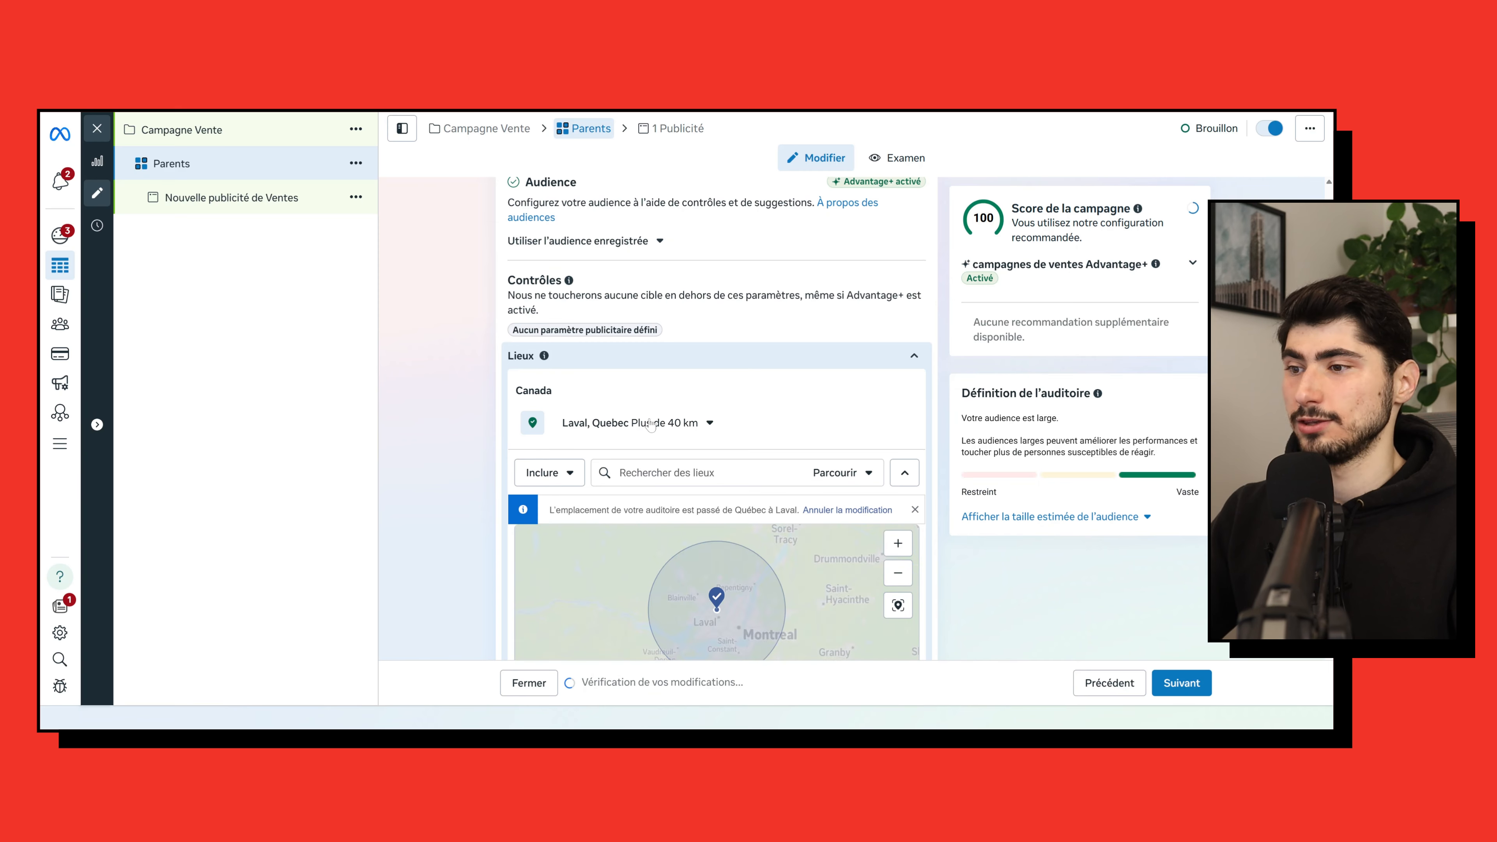
{"action": "scroll", "coordinate": [497, 454], "scroll_direction": "down", "scroll_amount": 1}
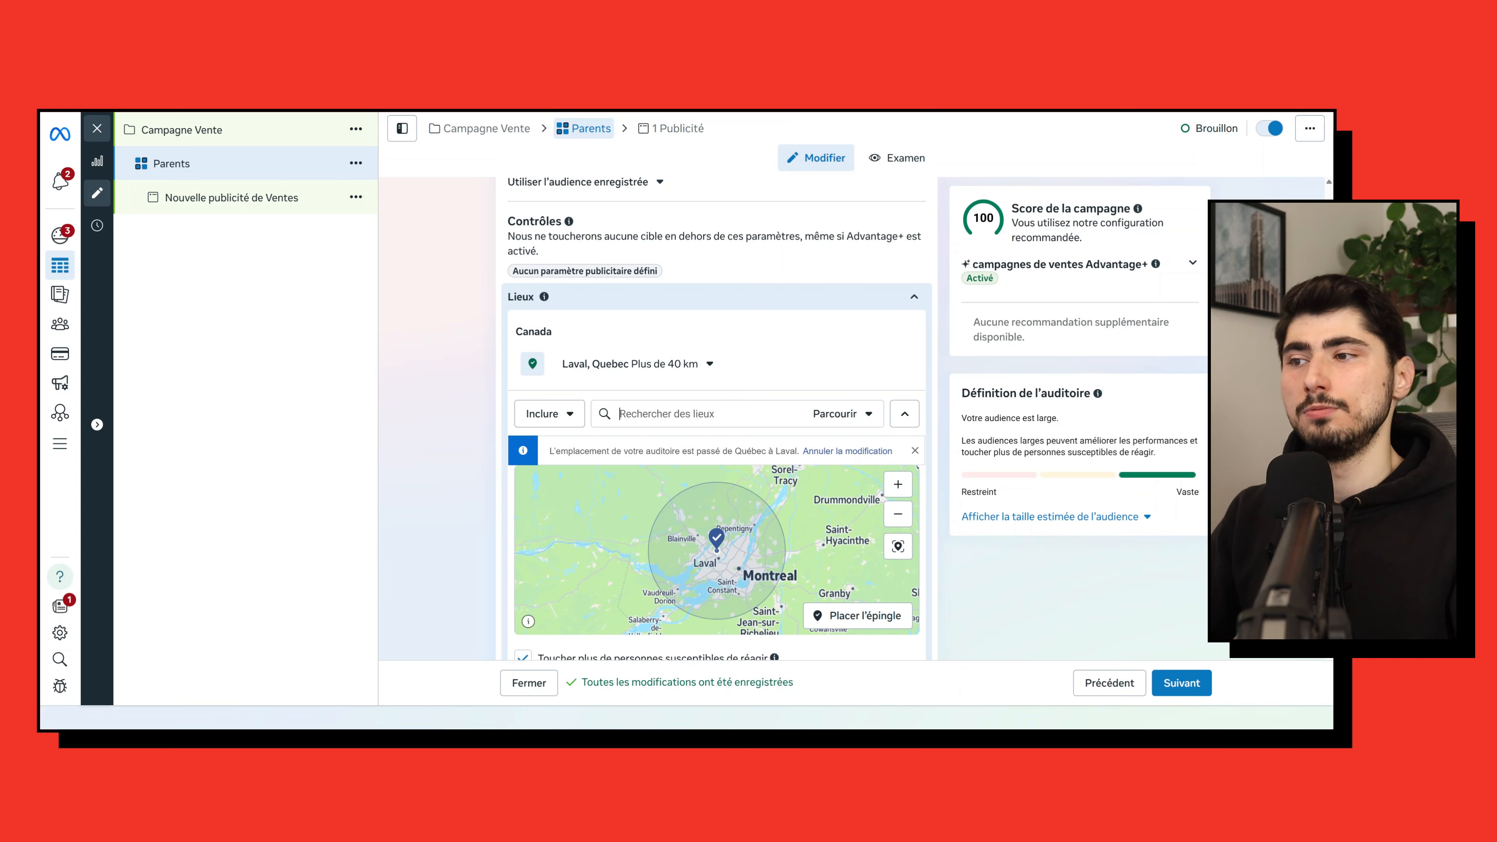
{"action": "left_click", "coordinate": [828, 452]}
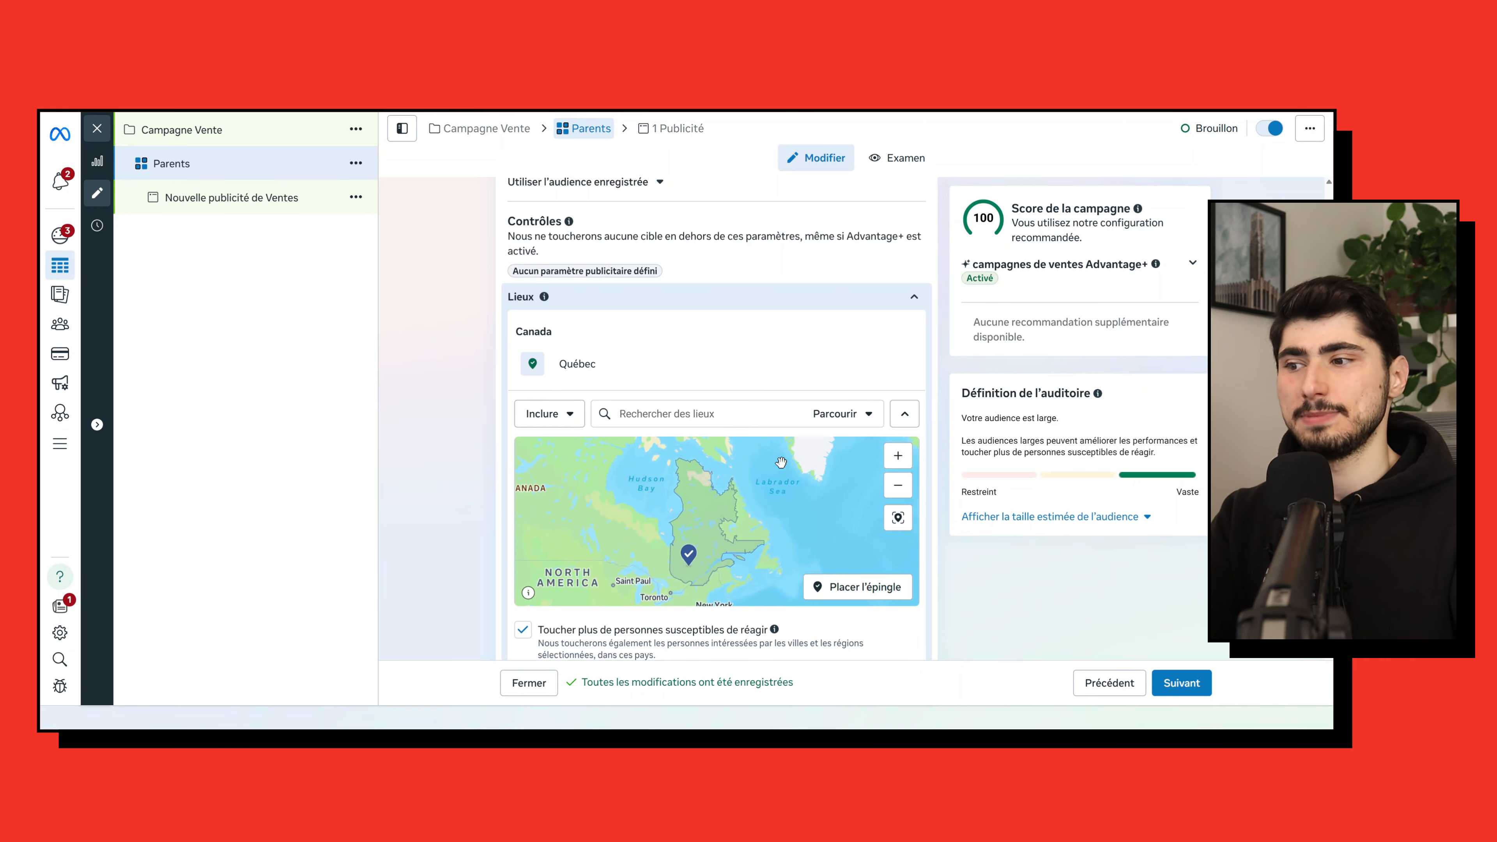
Step: Disable "Toucher plus de personnes susceptibles de réagir" for the location and limit the audience language to Français (tous les dialectes)
{"action": "scroll", "coordinate": [472, 460], "scroll_direction": "down", "scroll_amount": 2}
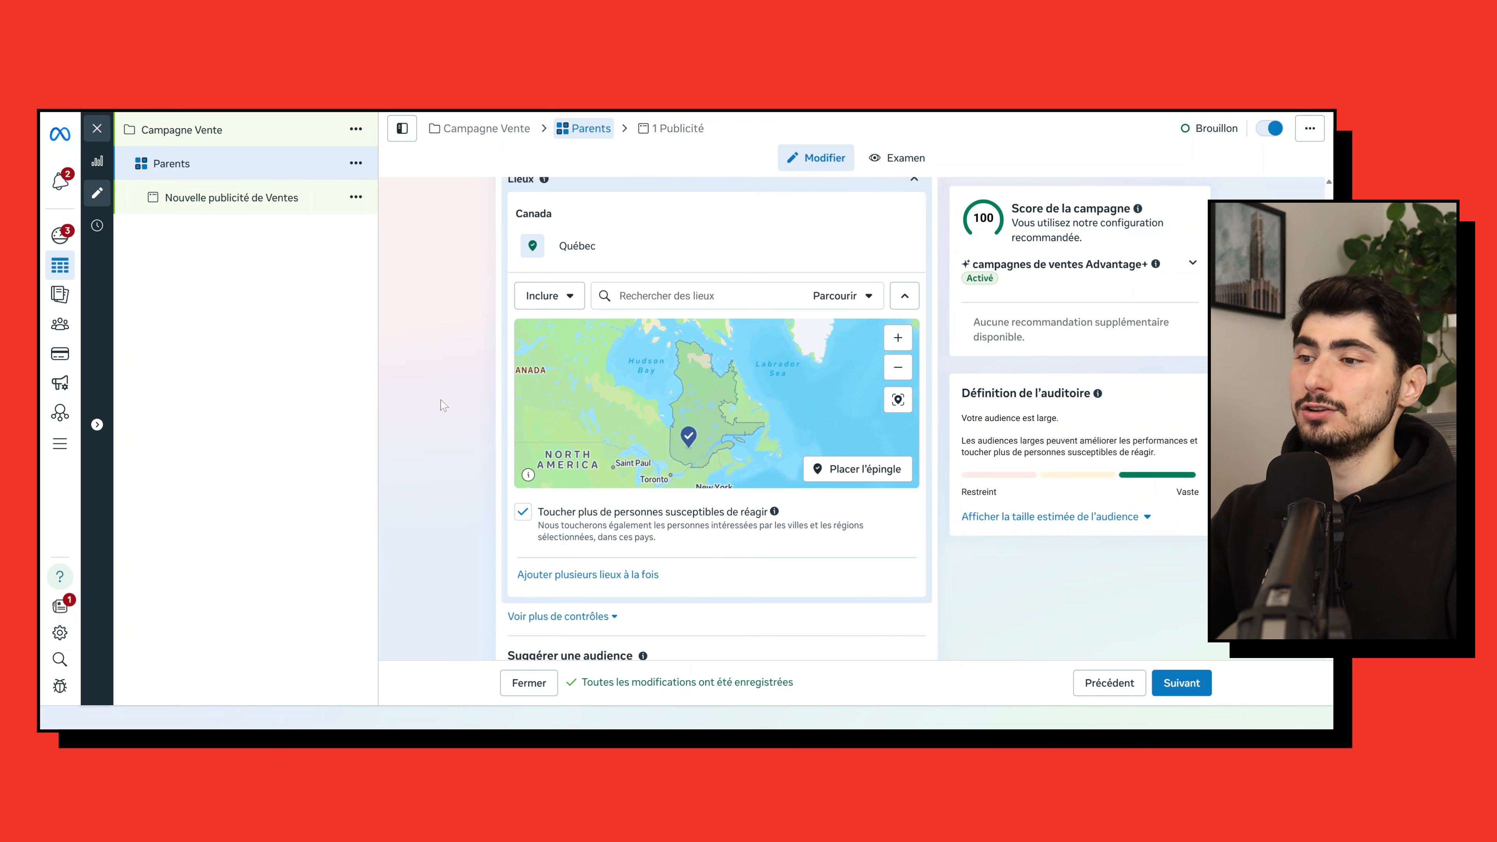
{"action": "left_click", "coordinate": [521, 513]}
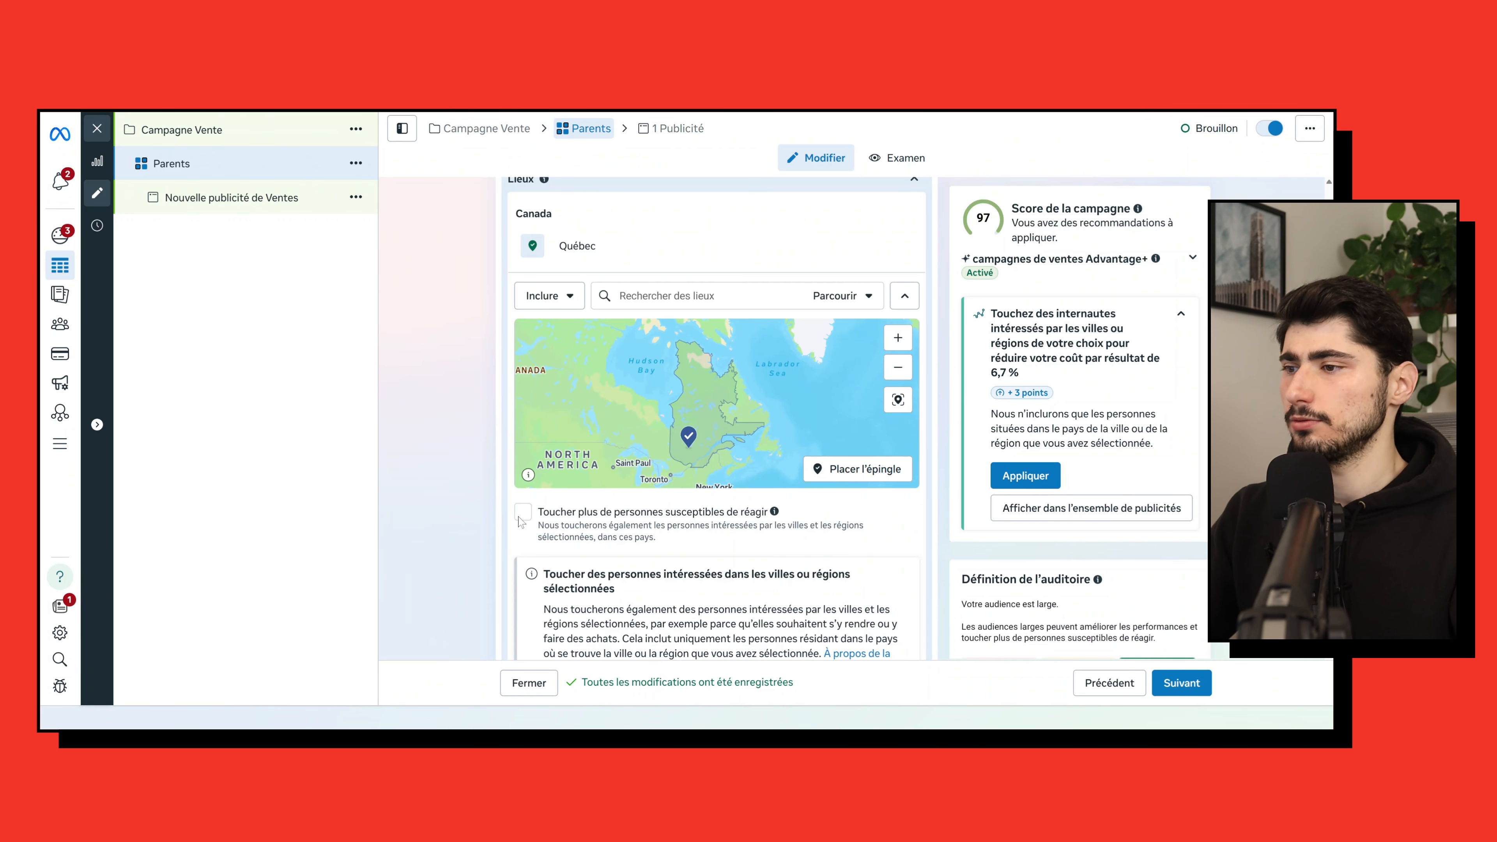
{"action": "scroll", "coordinate": [519, 520], "scroll_direction": "down", "scroll_amount": 7}
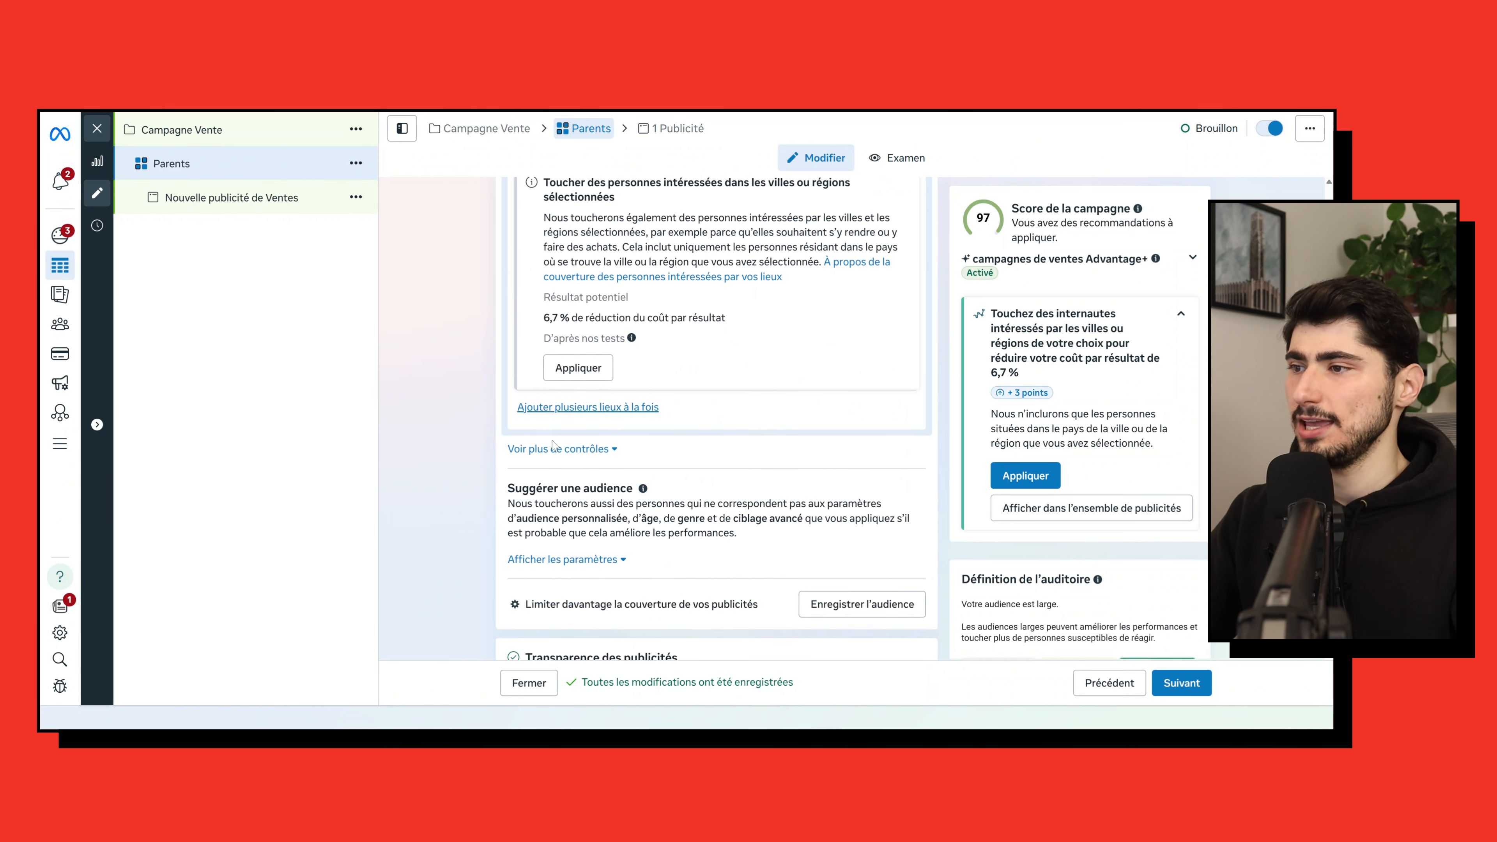
{"action": "scroll", "coordinate": [553, 443], "scroll_direction": "down", "scroll_amount": 1}
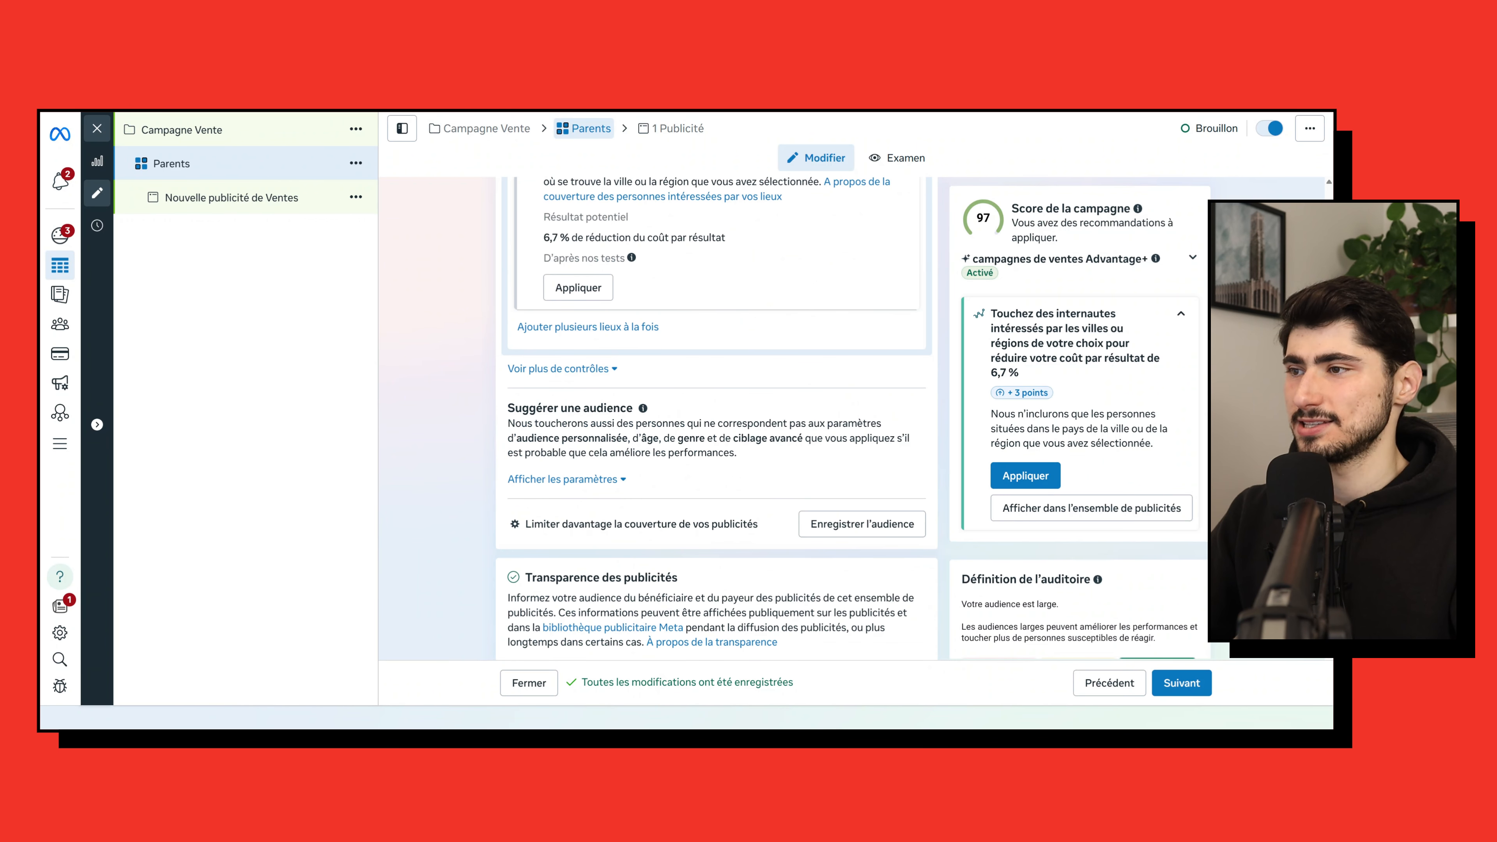
{"action": "left_click", "coordinate": [569, 369]}
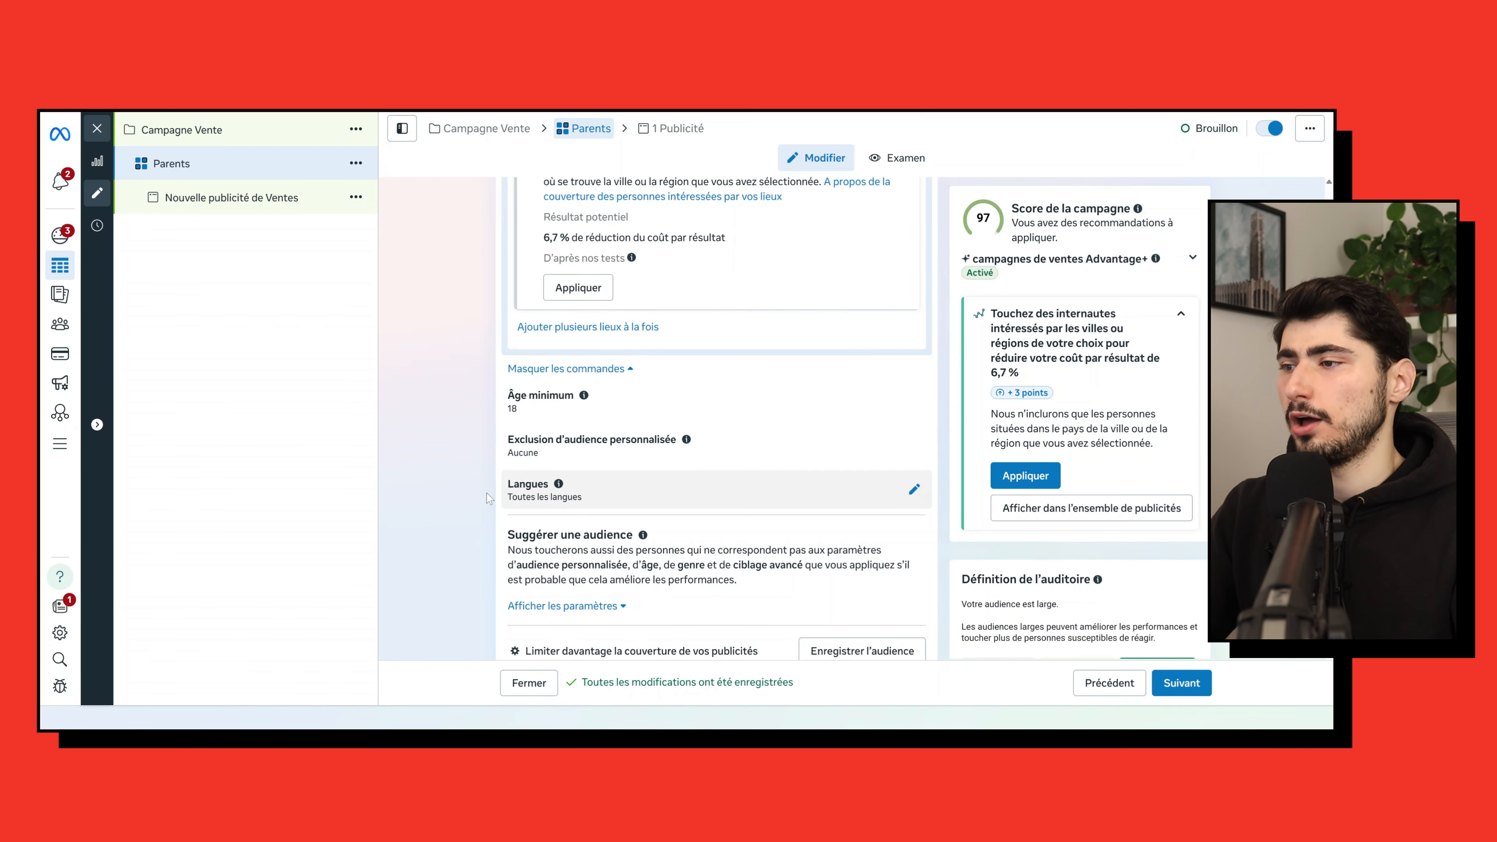
{"action": "left_click", "coordinate": [639, 499]}
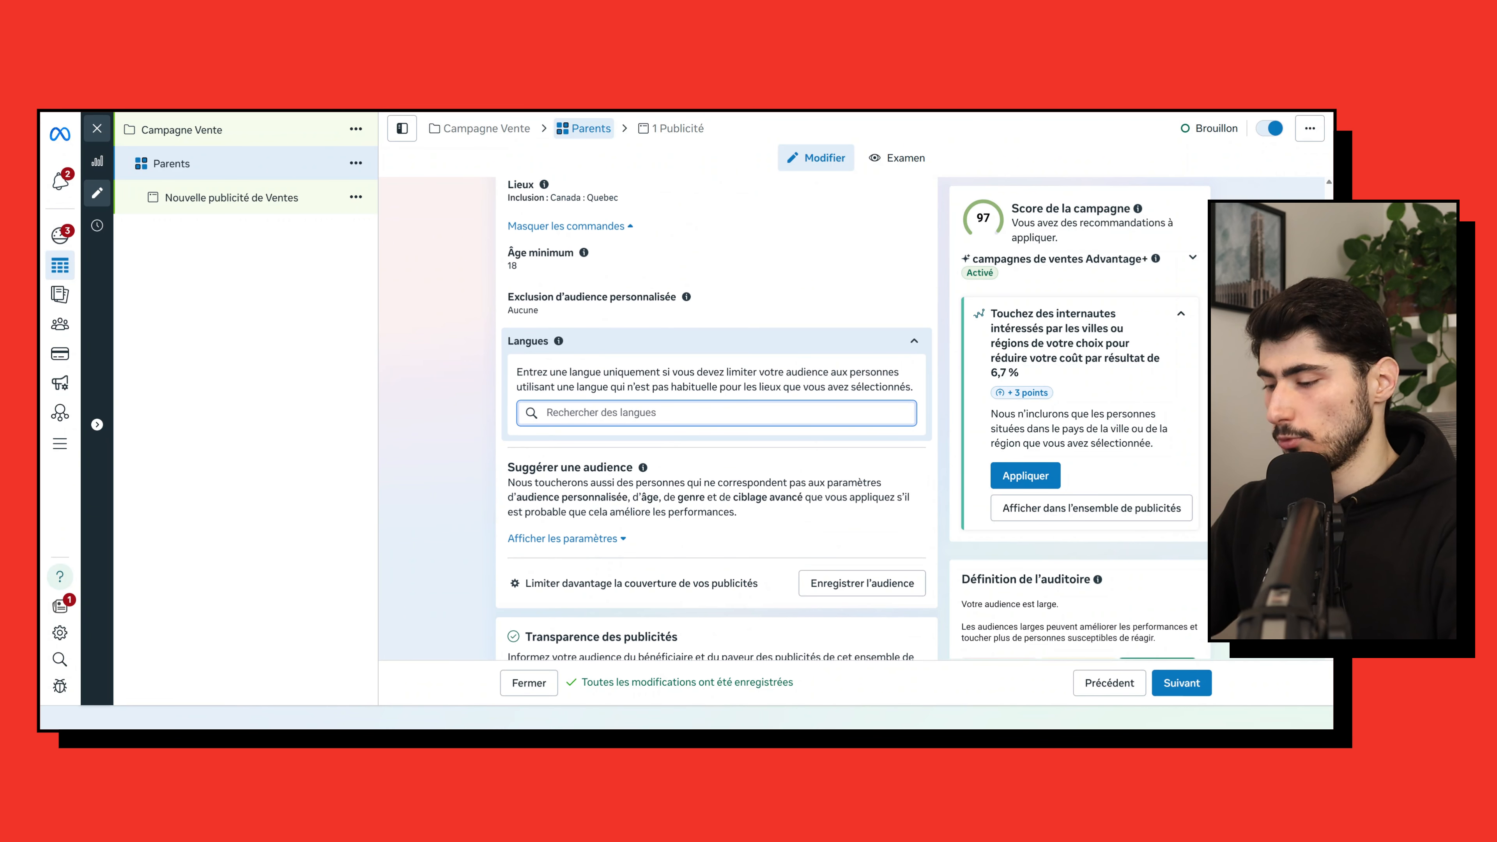
{"action": "type", "text": "fr"}
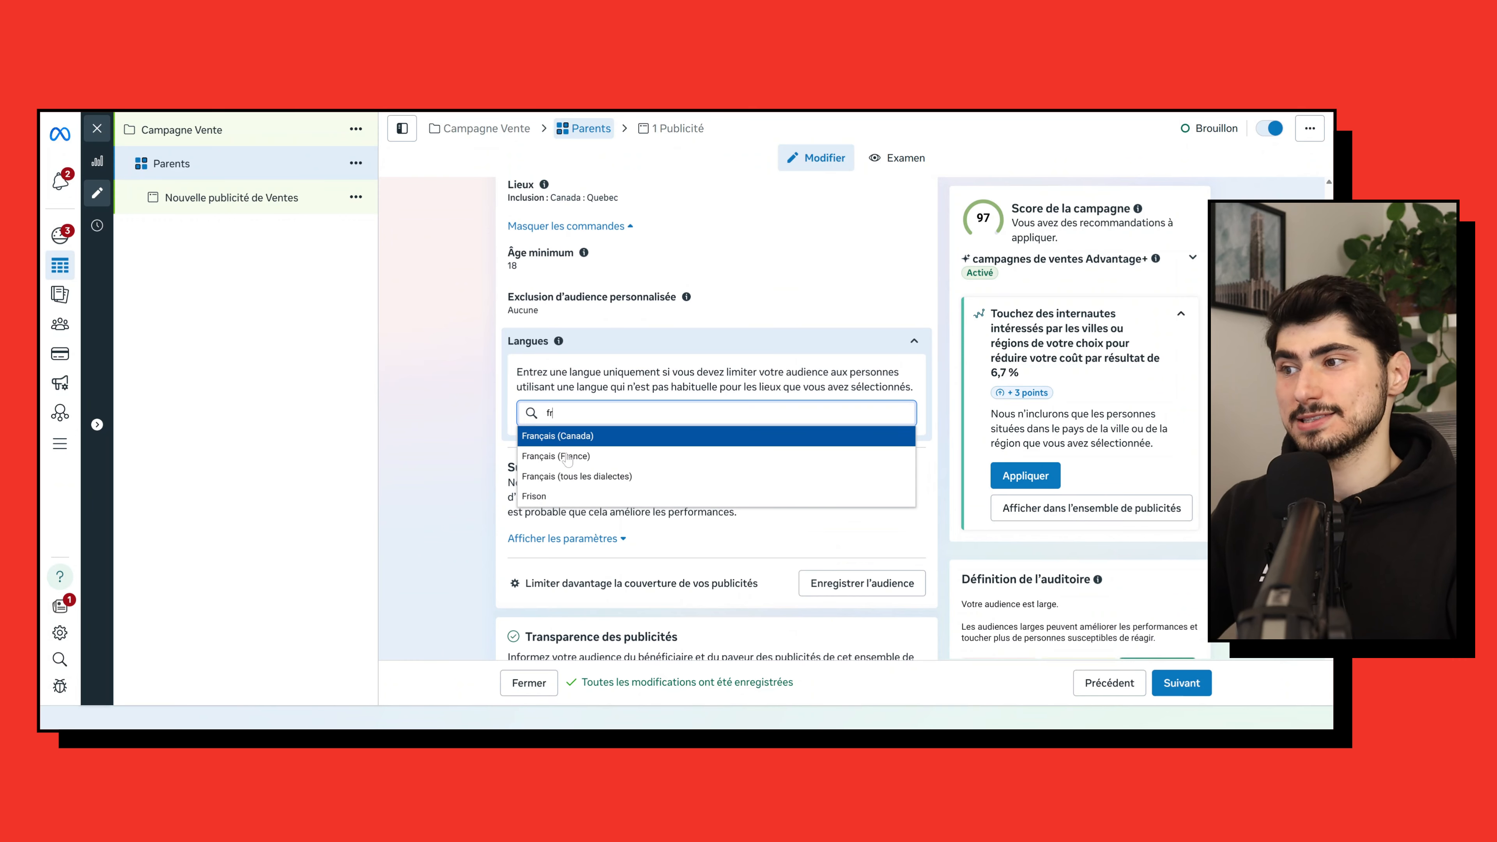
{"action": "left_click", "coordinate": [557, 476]}
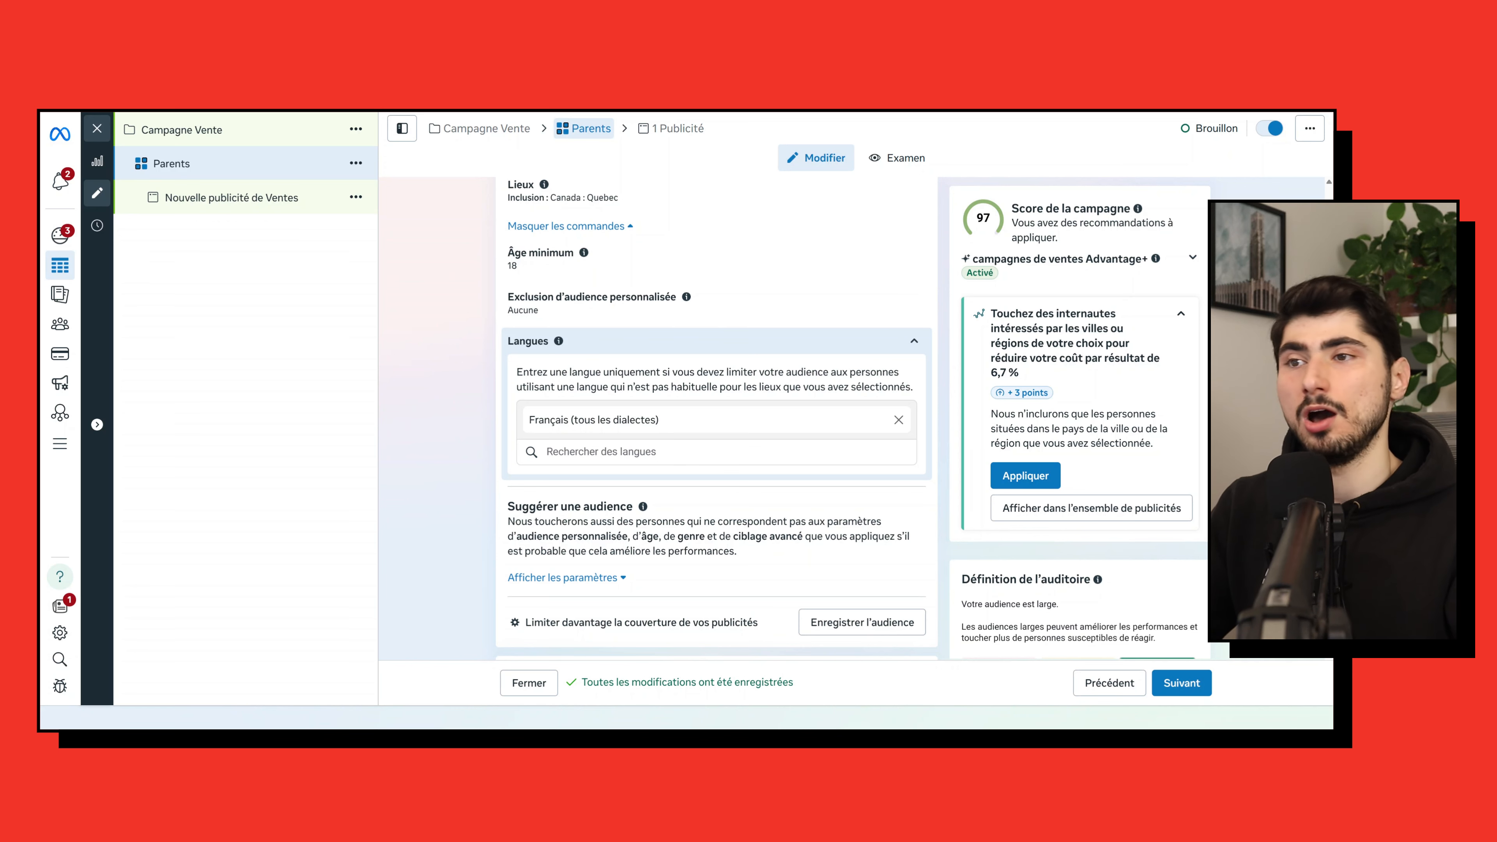
Step: Search detailed targeting for "parent", compare the suggestions by size and relevance, and add the Parent interest to the suggested audience
{"action": "scroll", "coordinate": [576, 527], "scroll_direction": "down", "scroll_amount": 1}
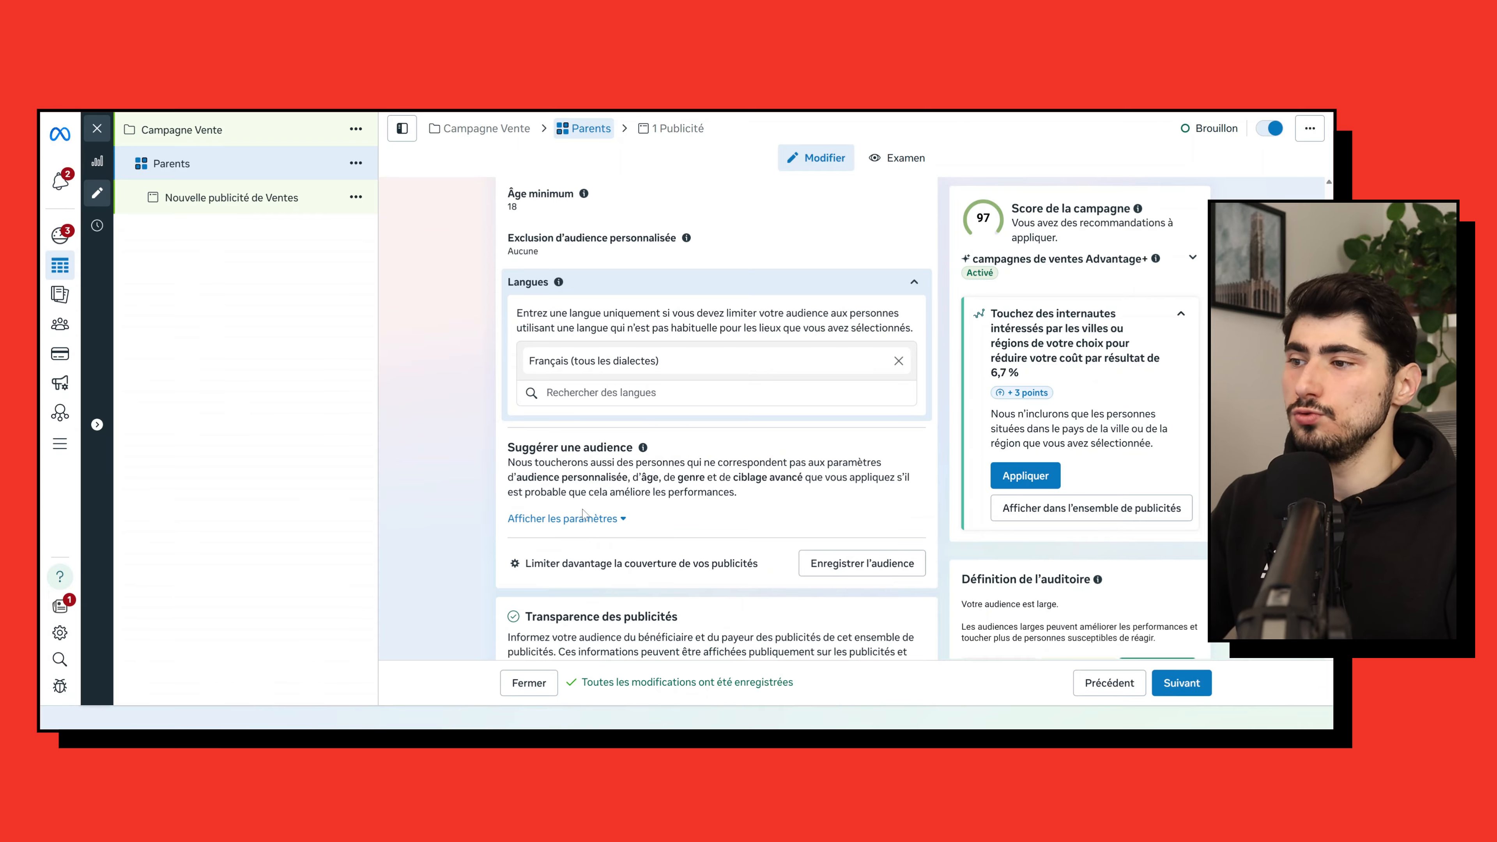
{"action": "left_click", "coordinate": [580, 520]}
{"action": "scroll", "coordinate": [582, 519], "scroll_direction": "down", "scroll_amount": 2}
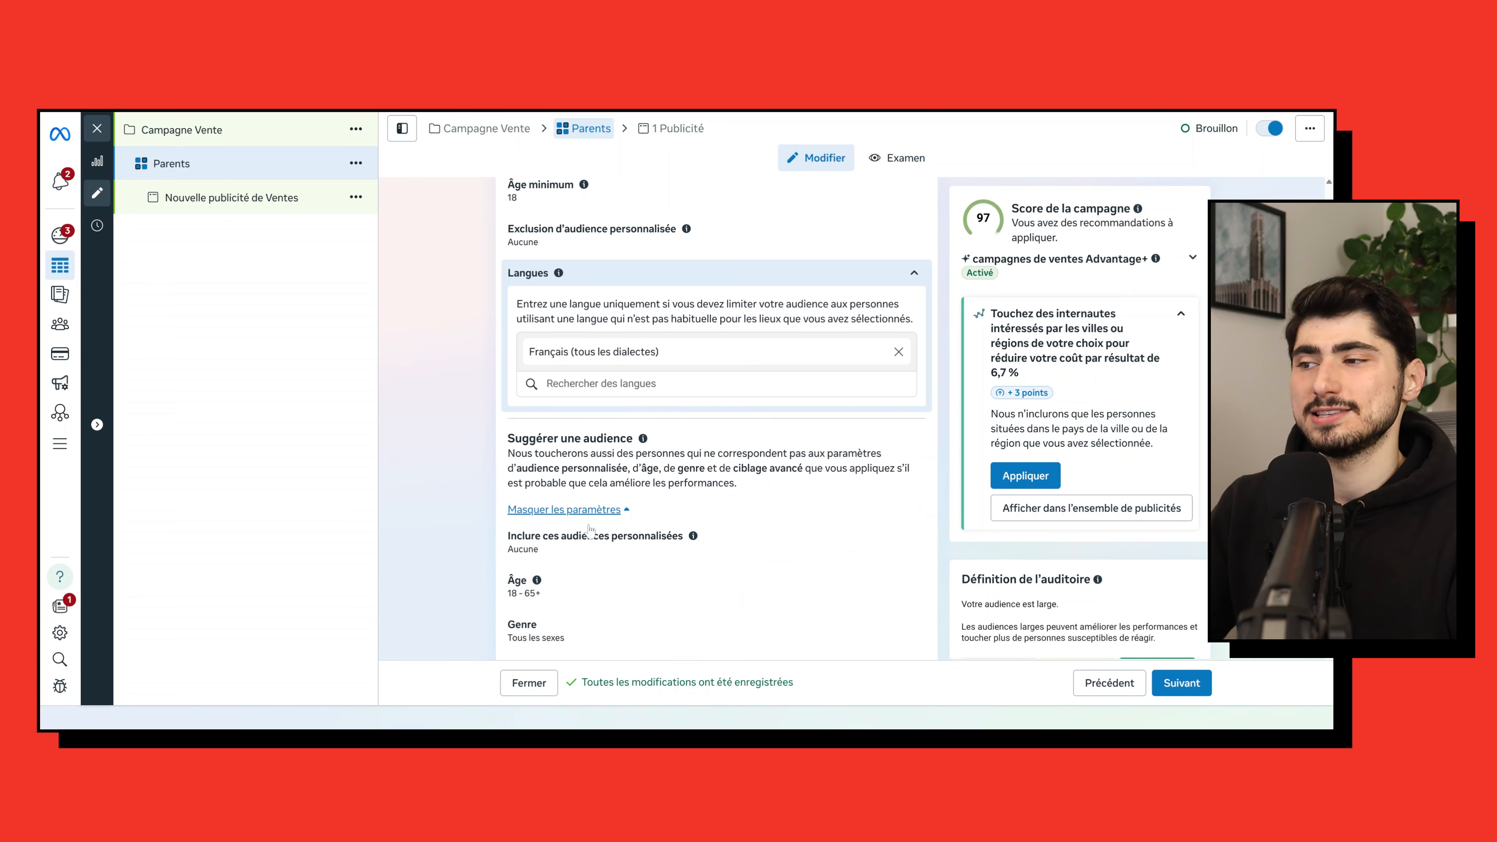
{"action": "scroll", "coordinate": [584, 520], "scroll_direction": "down", "scroll_amount": 1}
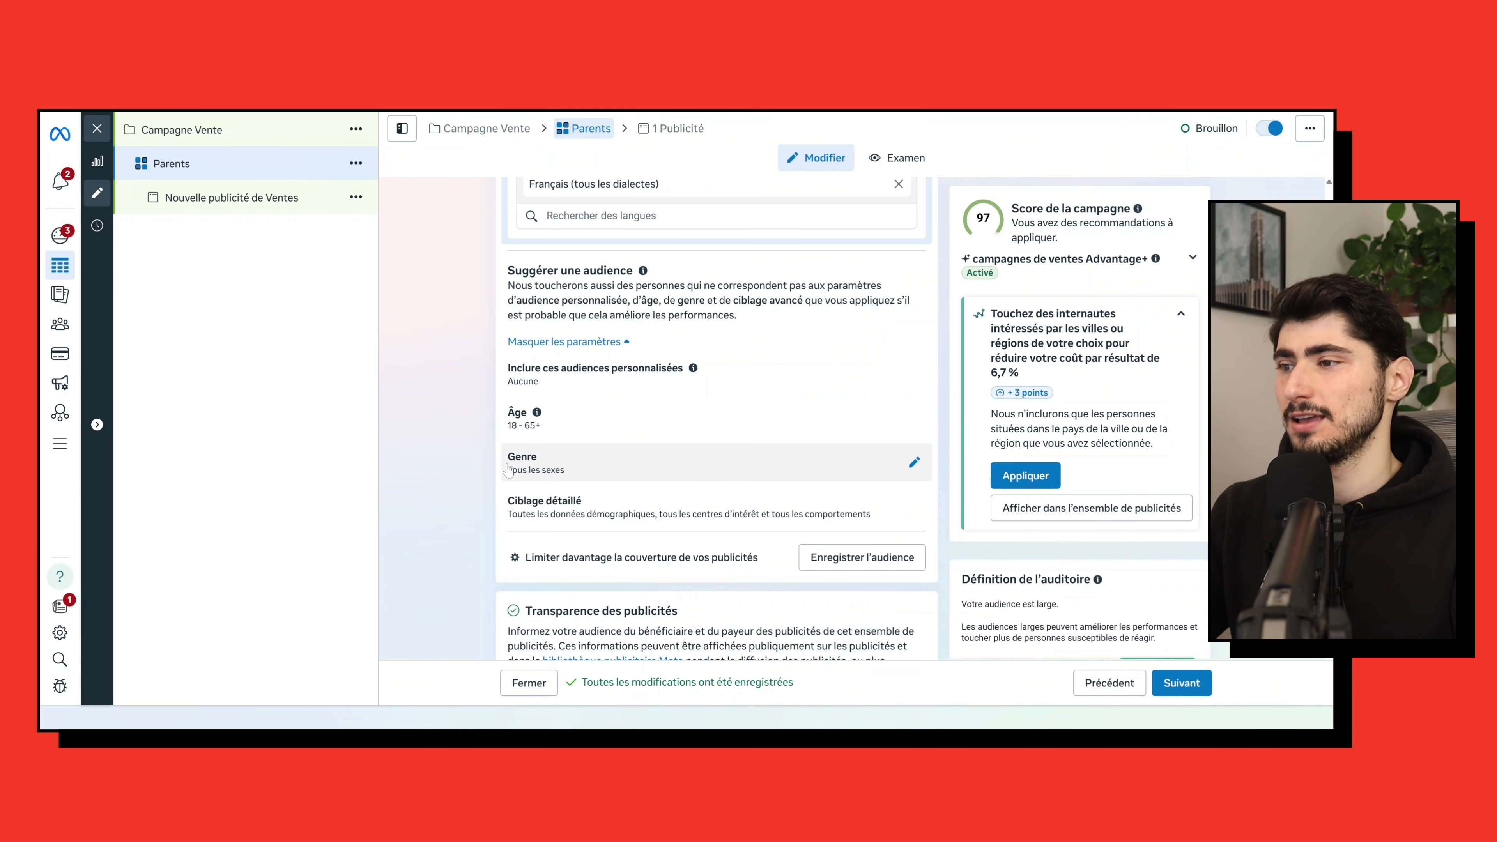
{"action": "left_click", "coordinate": [596, 515]}
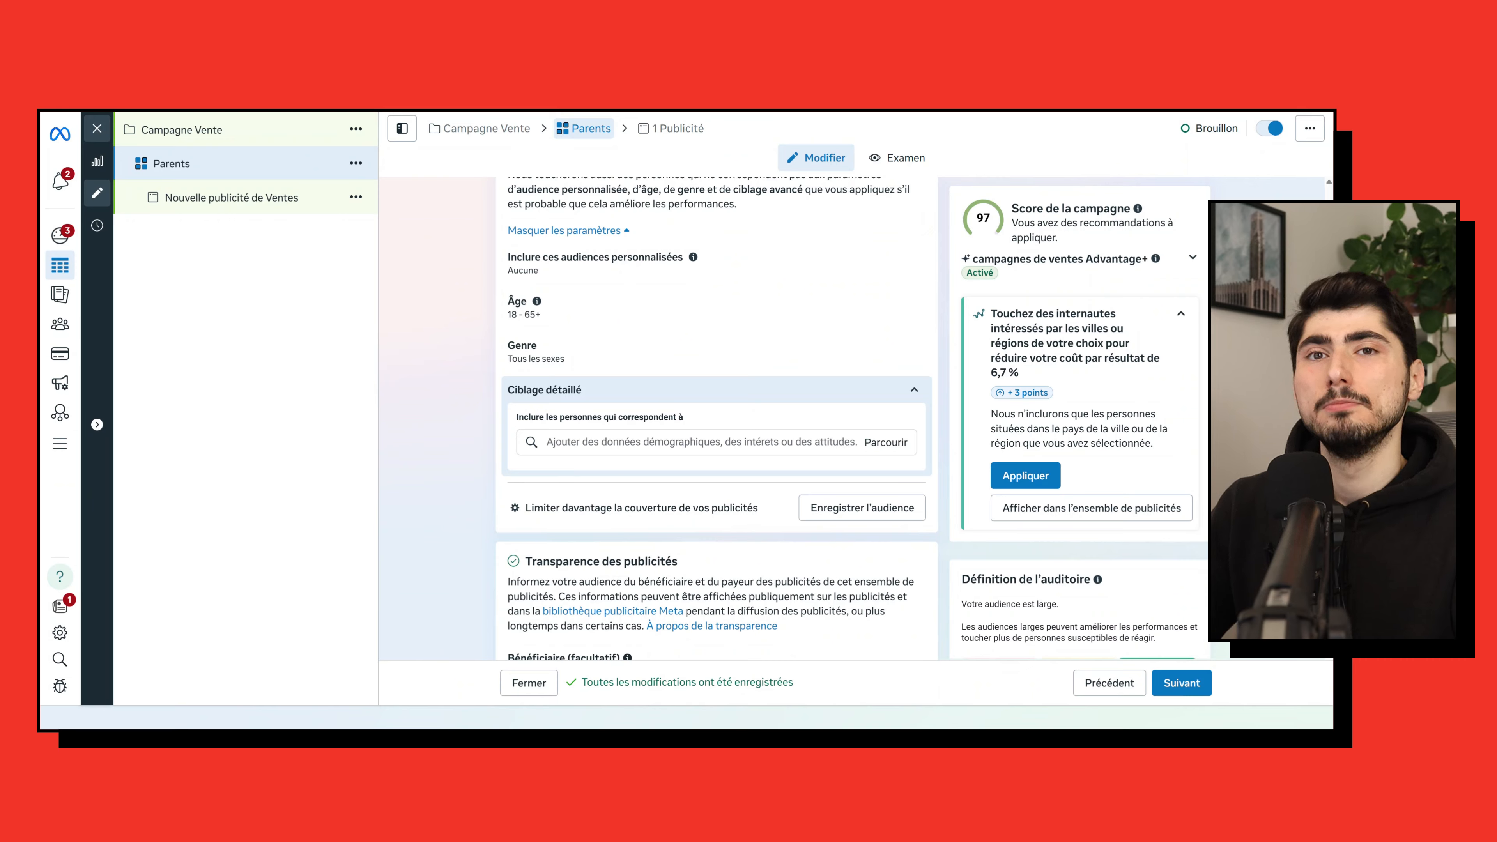
{"action": "left_click", "coordinate": [700, 442]}
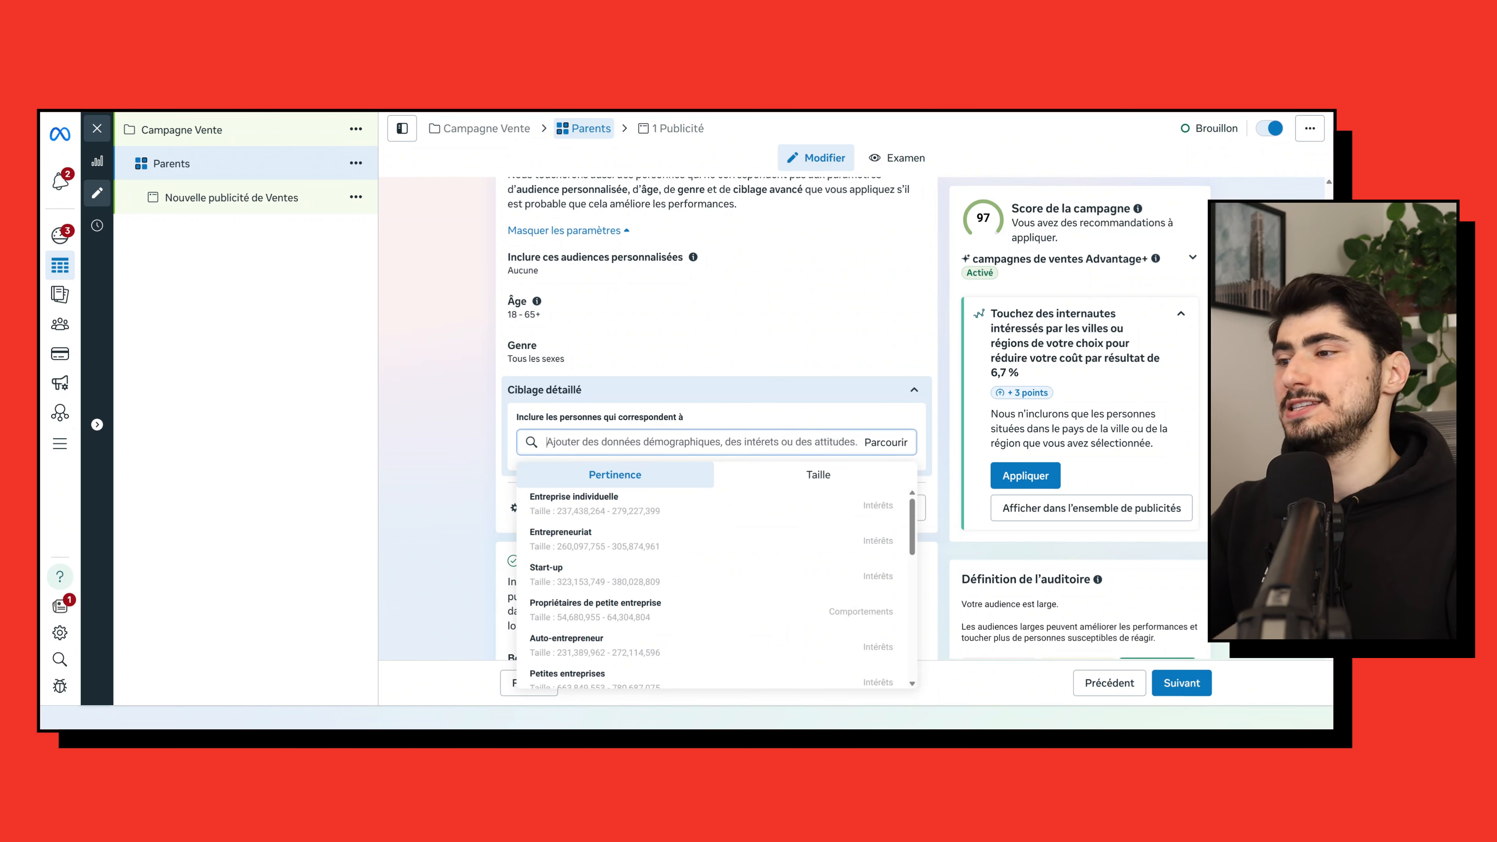
{"action": "type", "text": "parent"}
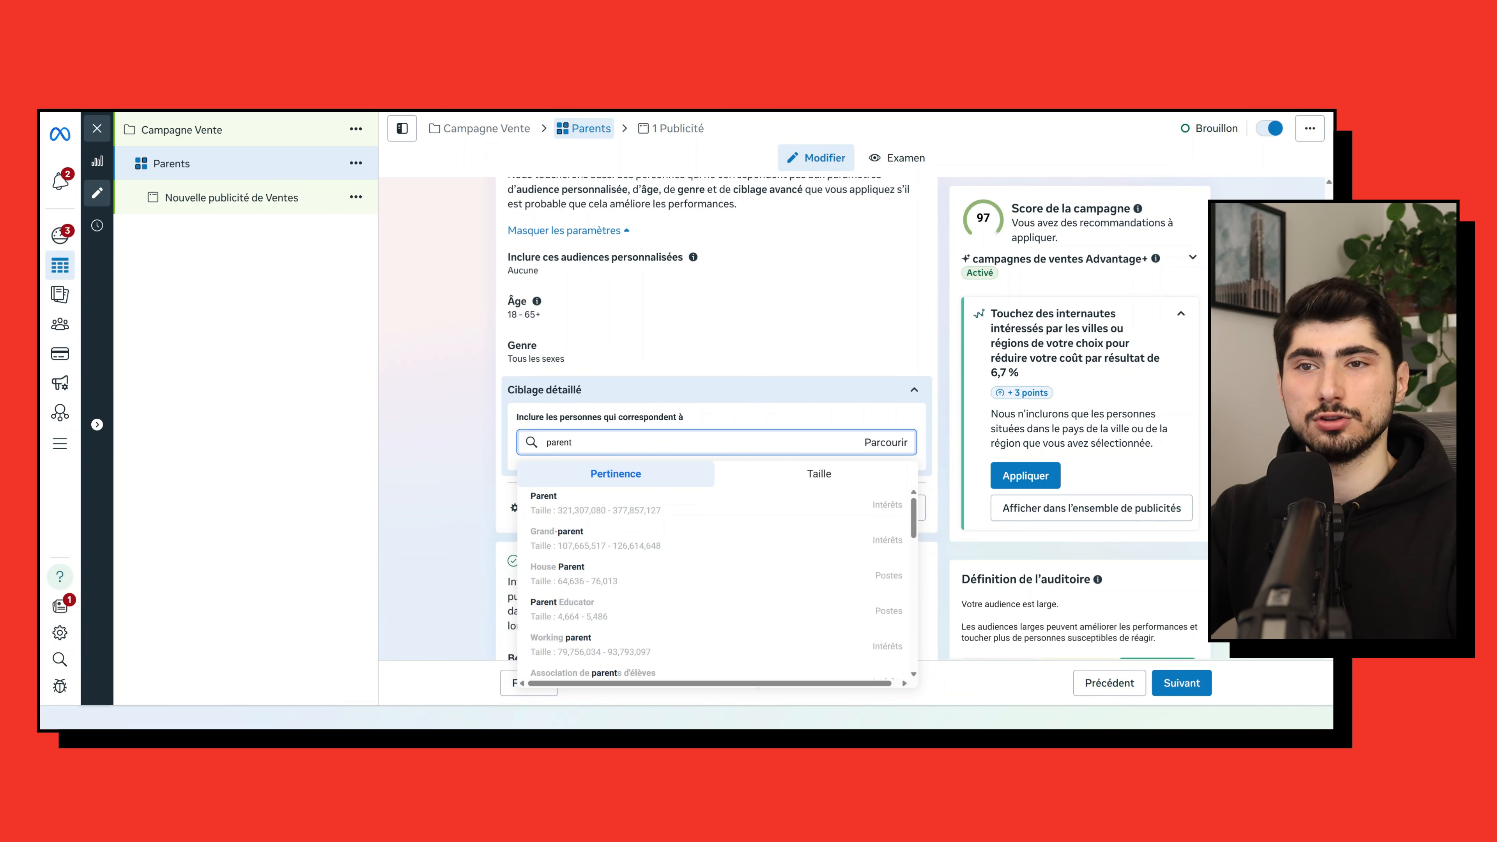
{"action": "left_click", "coordinate": [820, 477]}
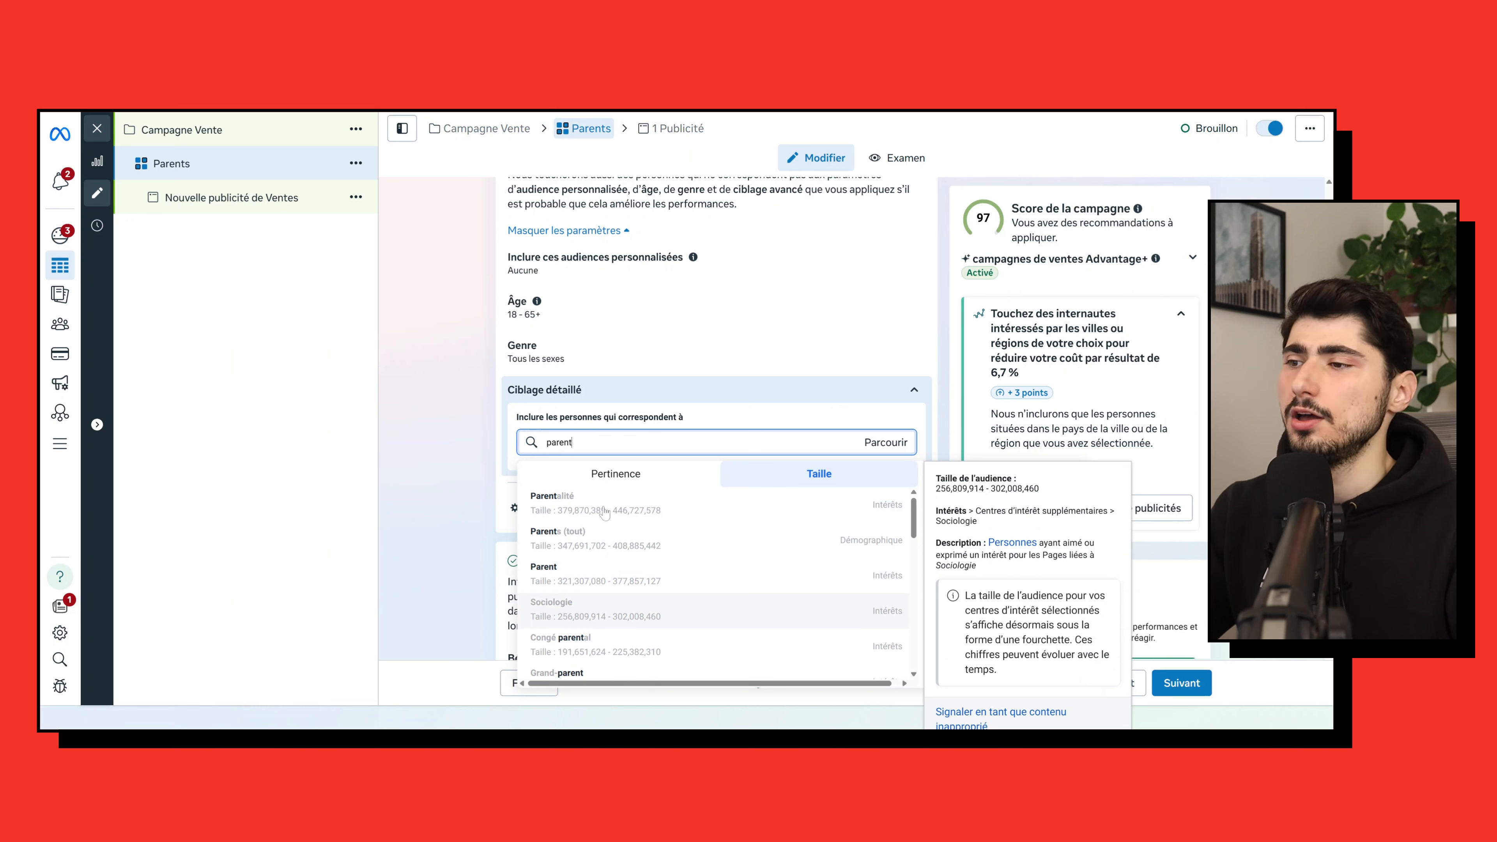
{"action": "left_click", "coordinate": [607, 477]}
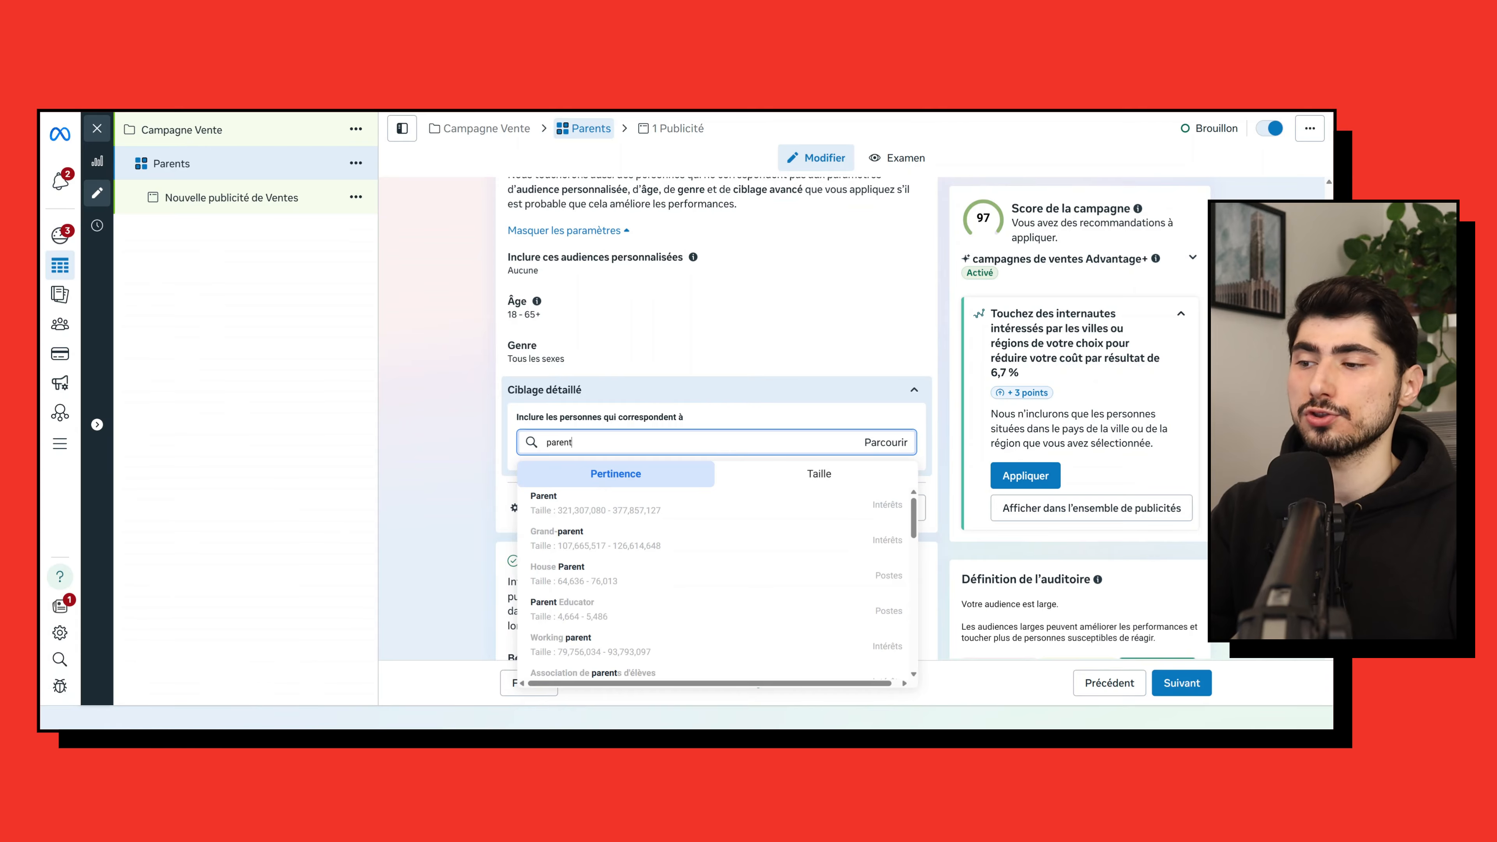
{"action": "mouse_move", "coordinate": [580, 511]}
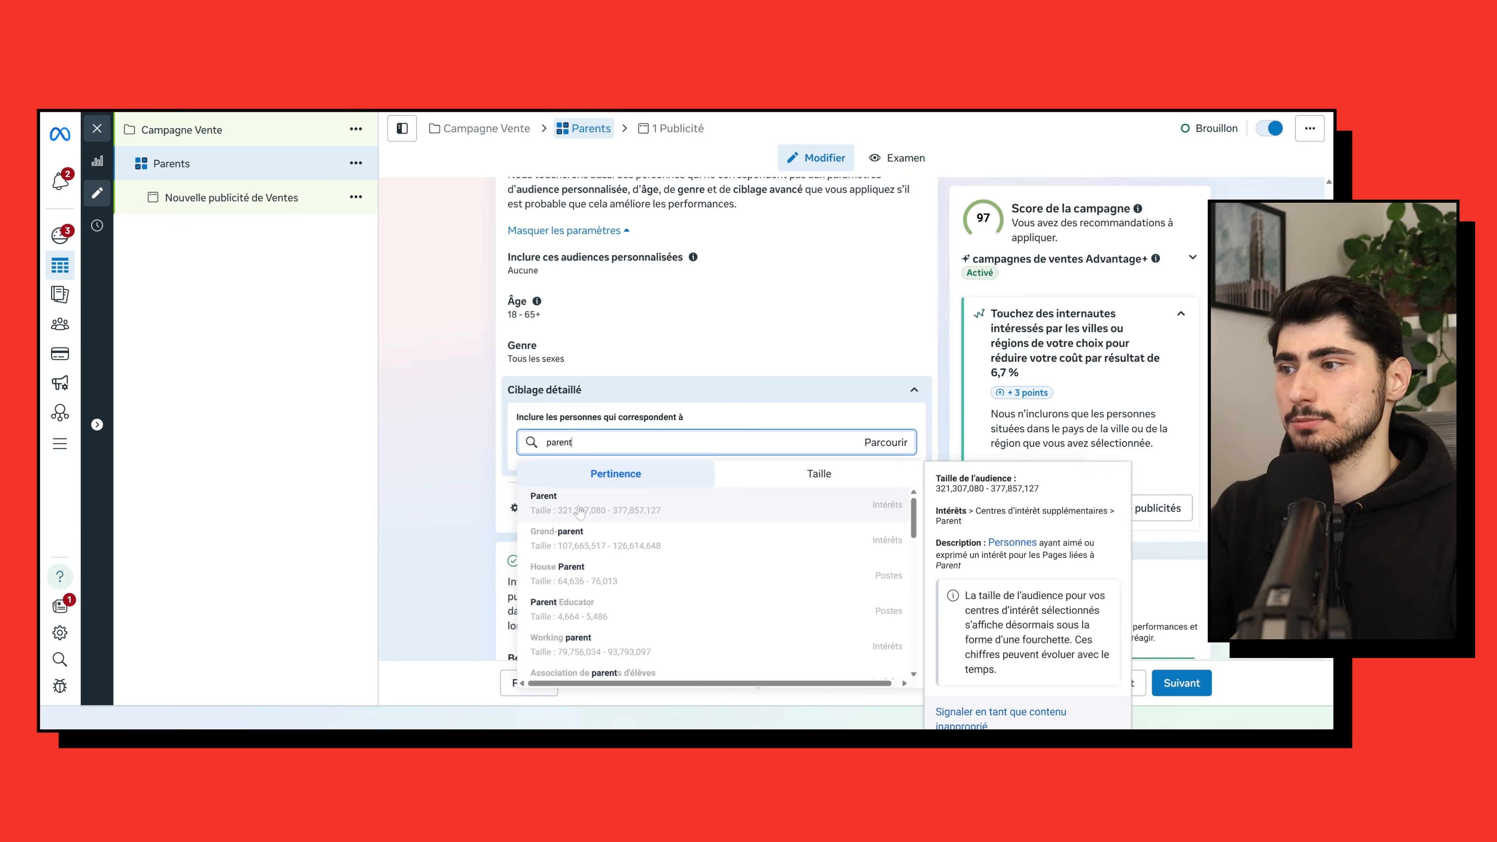
{"action": "left_click", "coordinate": [580, 511]}
Step: Proceed to the ad inside the Parents ad set, leaving transparency and placements at their defaults, and rename the ad "Publicité 1"
{"action": "scroll", "coordinate": [713, 530], "scroll_direction": "down", "scroll_amount": 8}
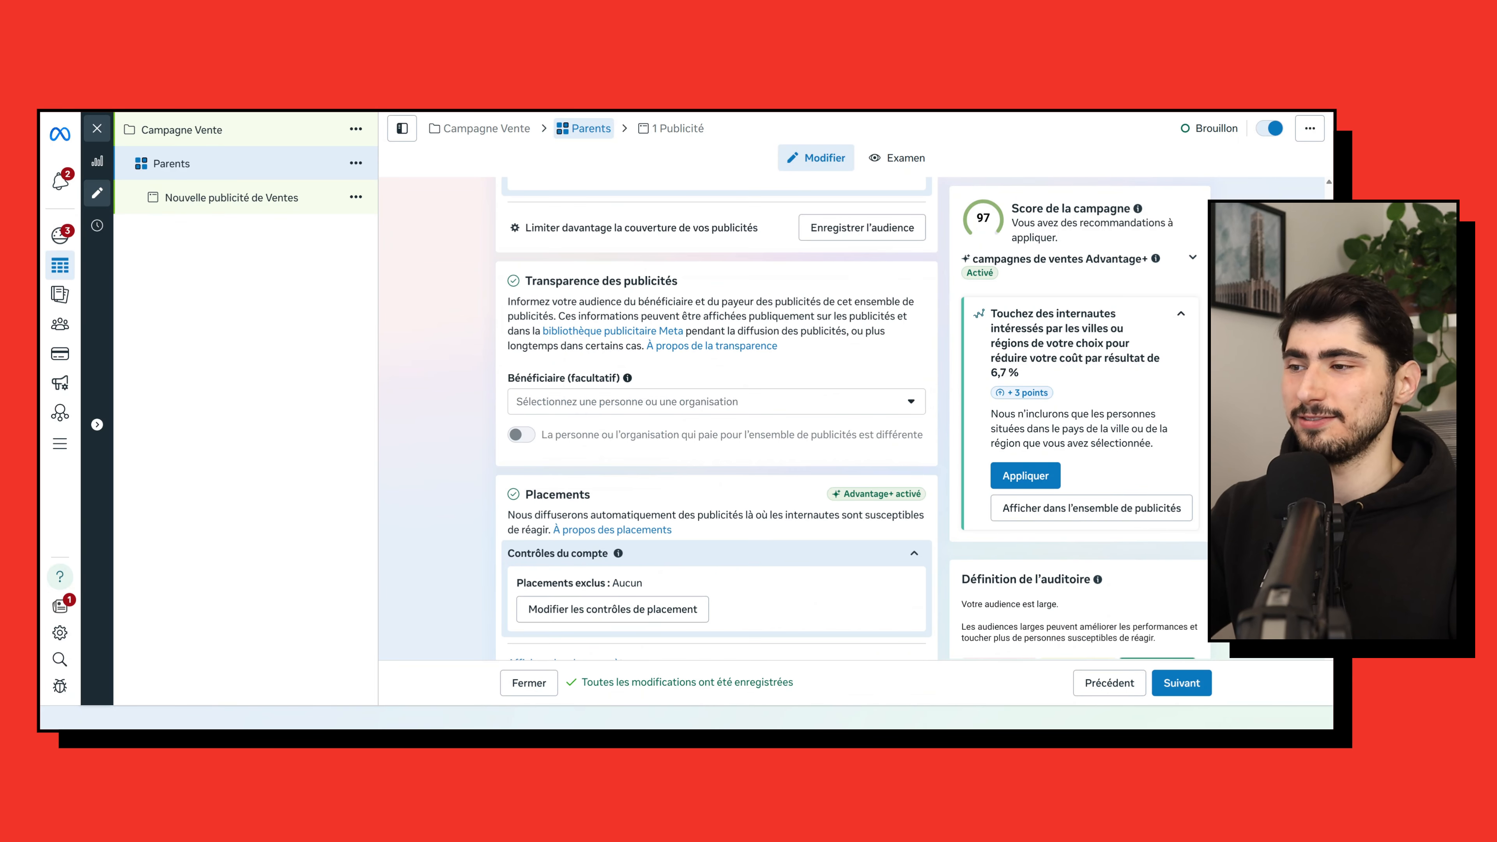
{"action": "scroll", "coordinate": [726, 416], "scroll_direction": "down", "scroll_amount": 1}
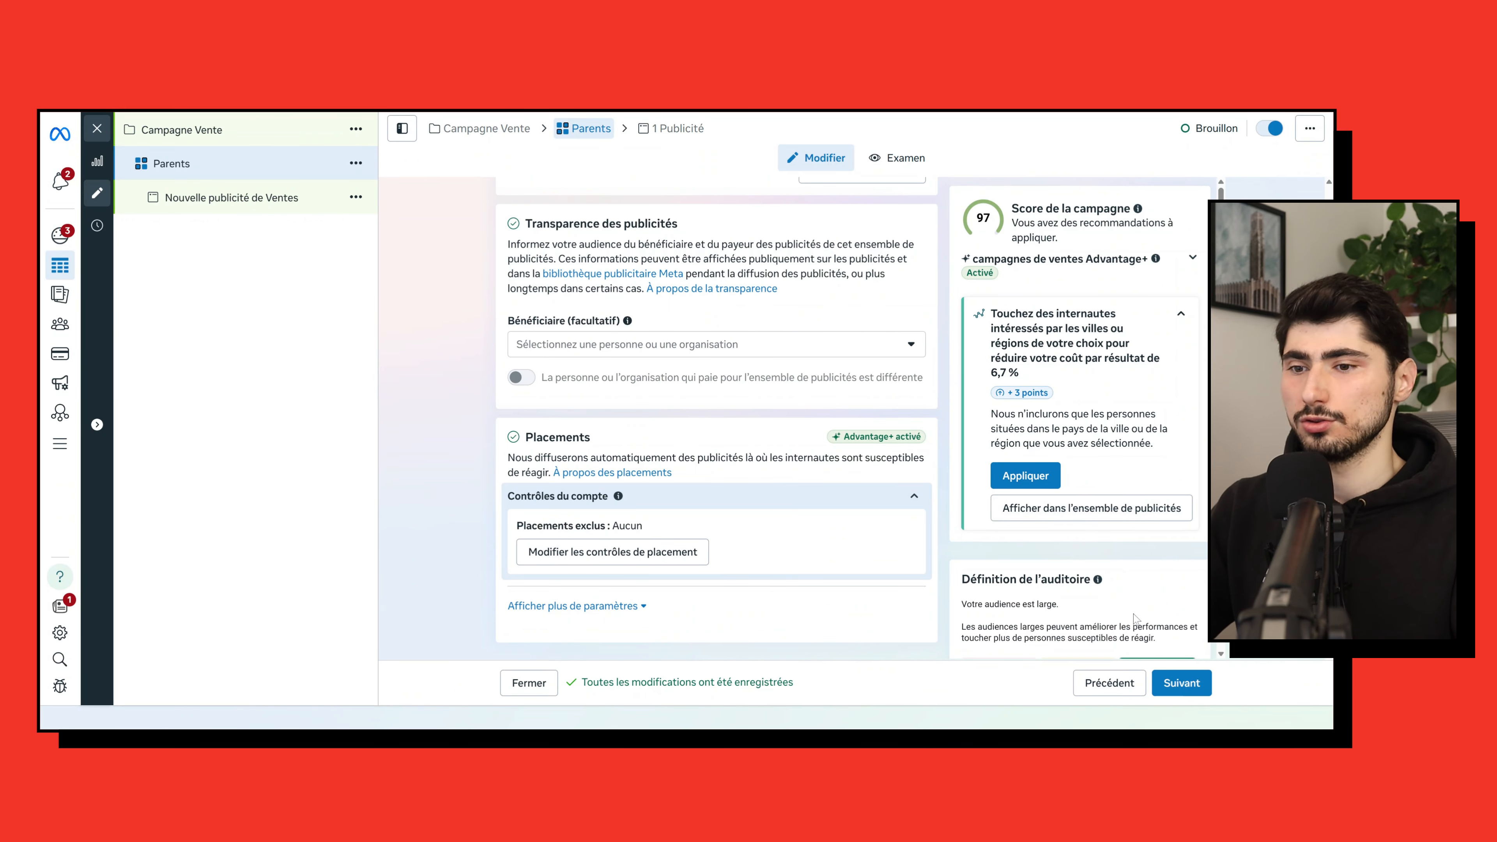
{"action": "left_click", "coordinate": [1178, 683]}
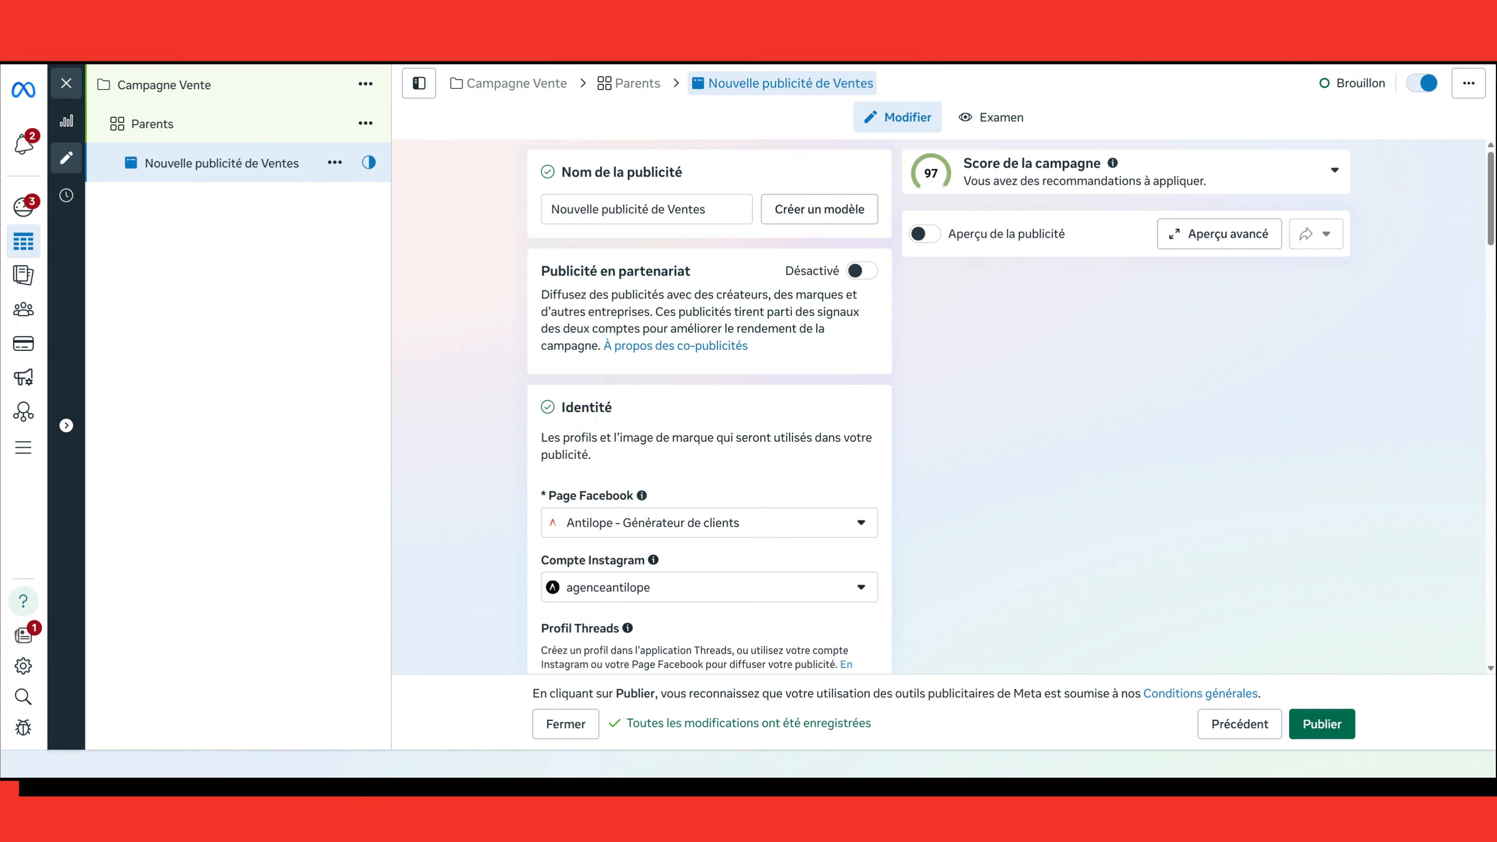
{"action": "left_click_drag", "start_coordinate": [653, 237], "coordinate": [551, 223]}
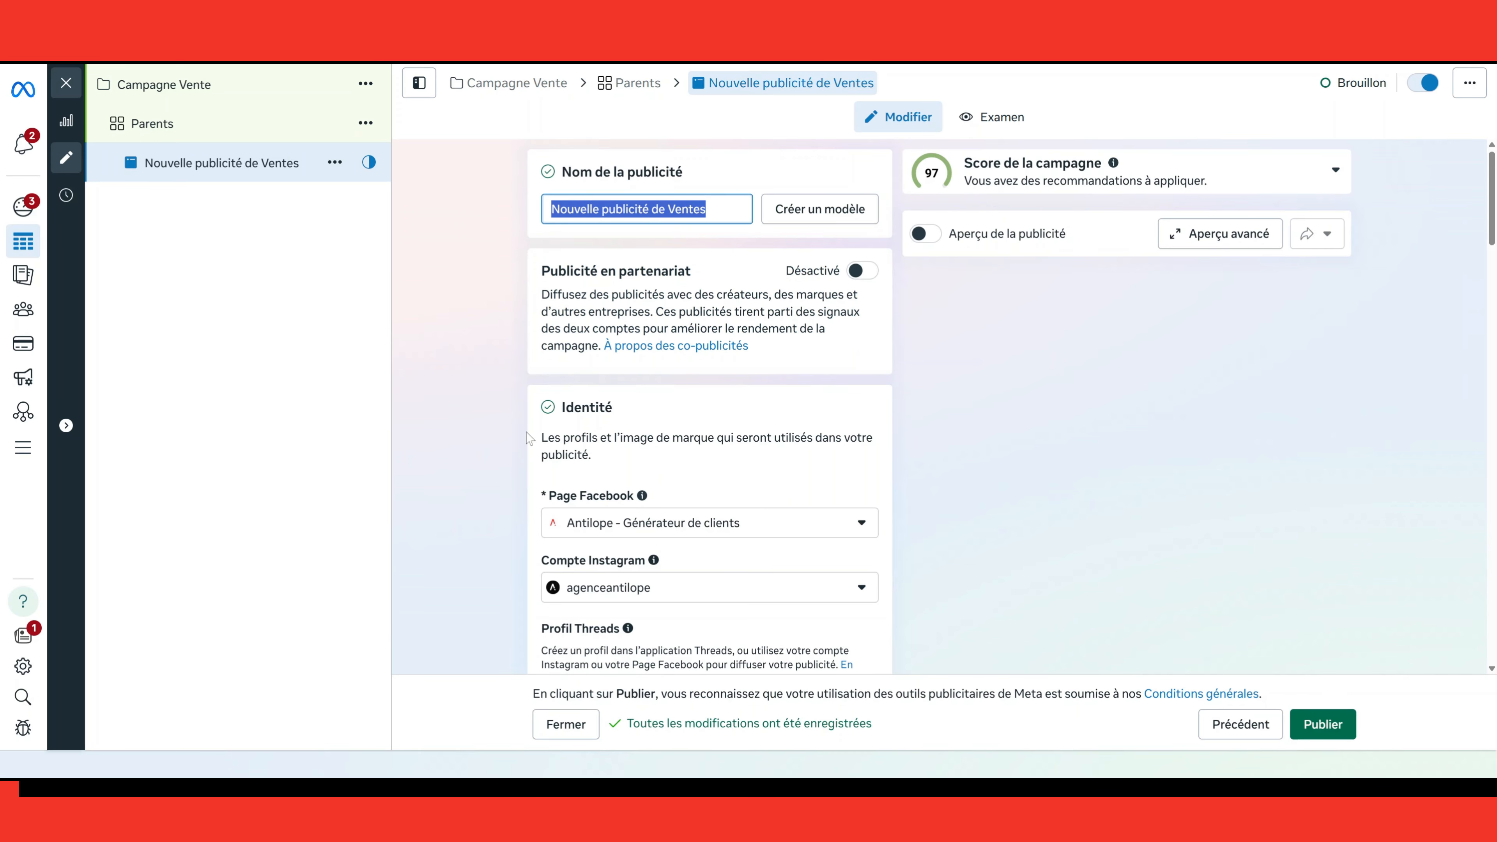
{"action": "type", "text": "Publicité 1"}
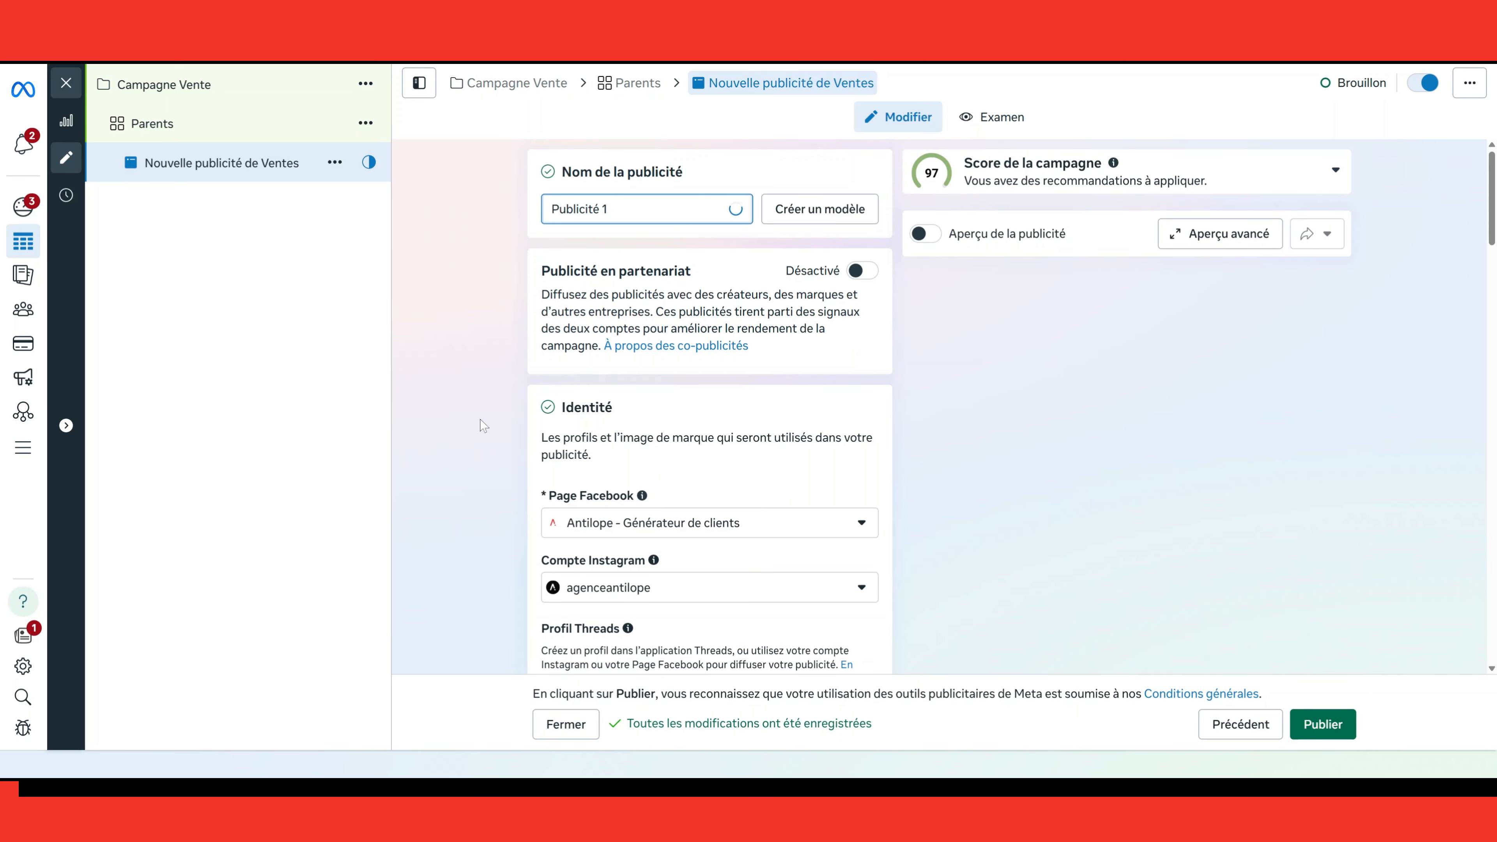
{"action": "left_click", "coordinate": [451, 415]}
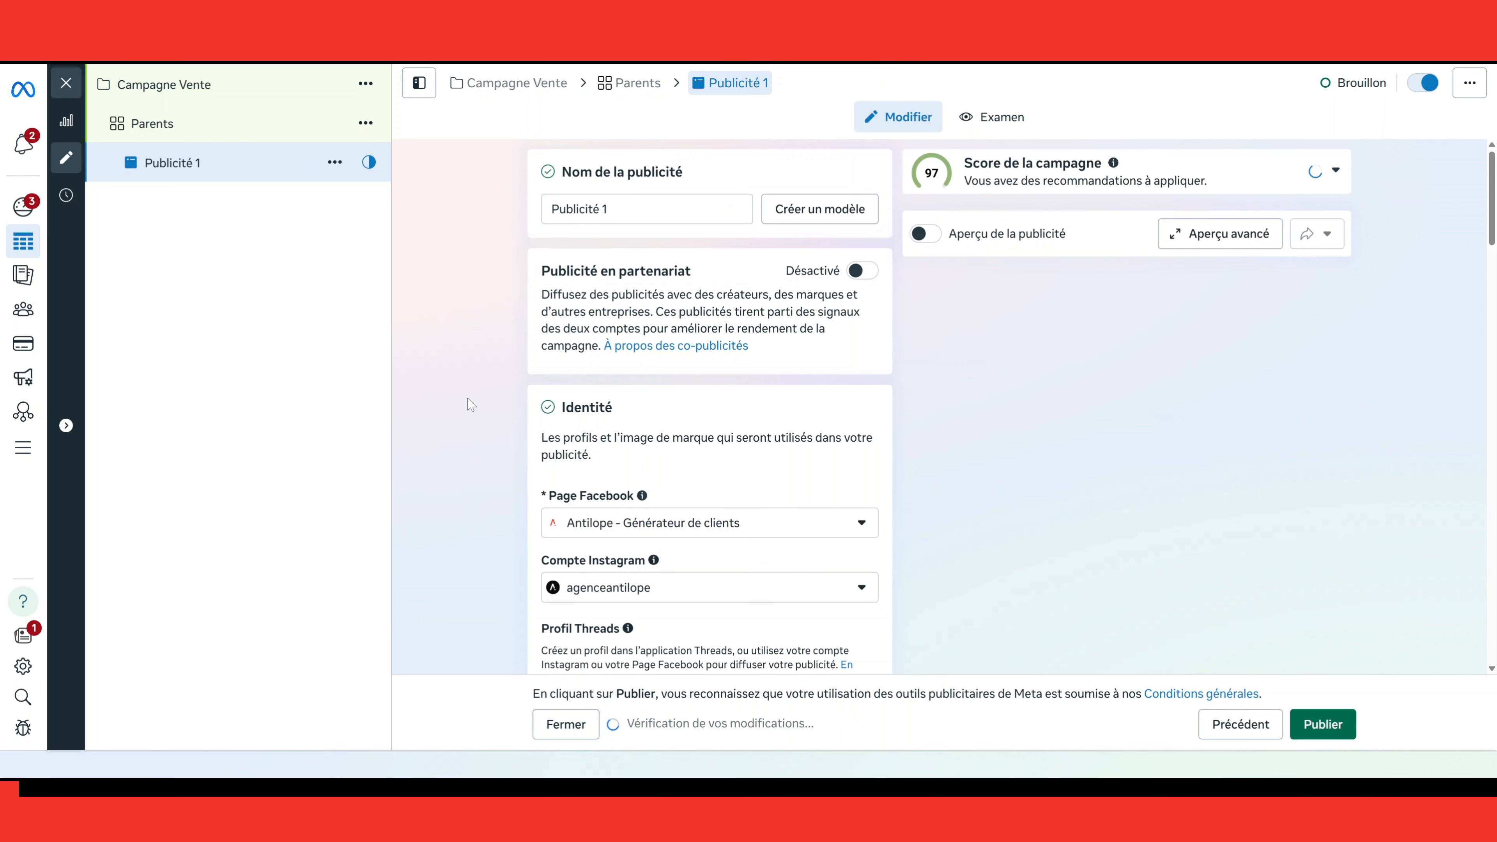
{"action": "scroll", "coordinate": [451, 383], "scroll_direction": "down", "scroll_amount": 3}
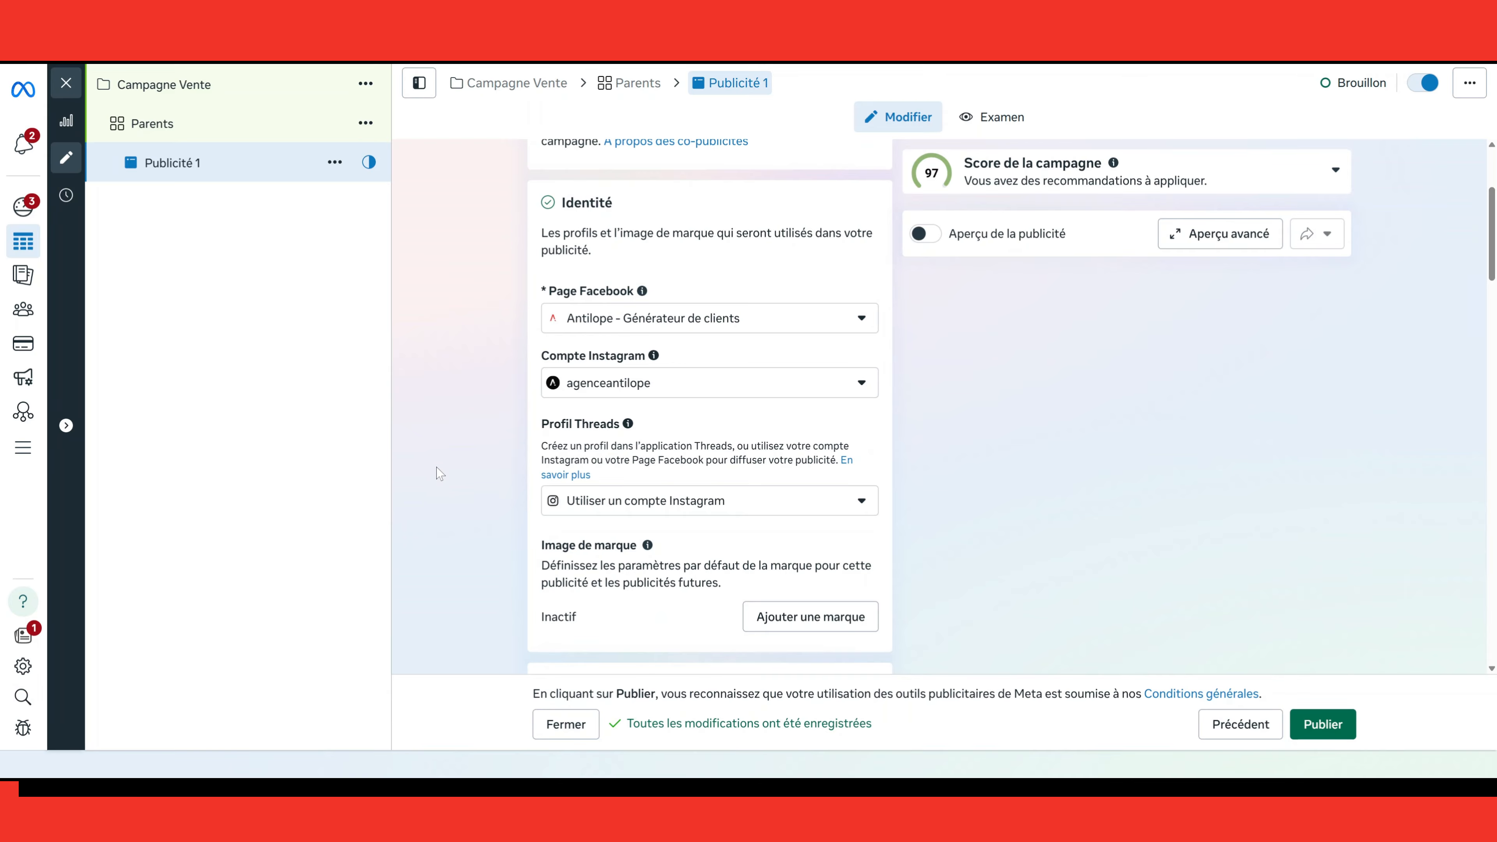
{"action": "scroll", "coordinate": [448, 471], "scroll_direction": "down", "scroll_amount": 5}
{"action": "scroll", "coordinate": [449, 470], "scroll_direction": "down", "scroll_amount": 3}
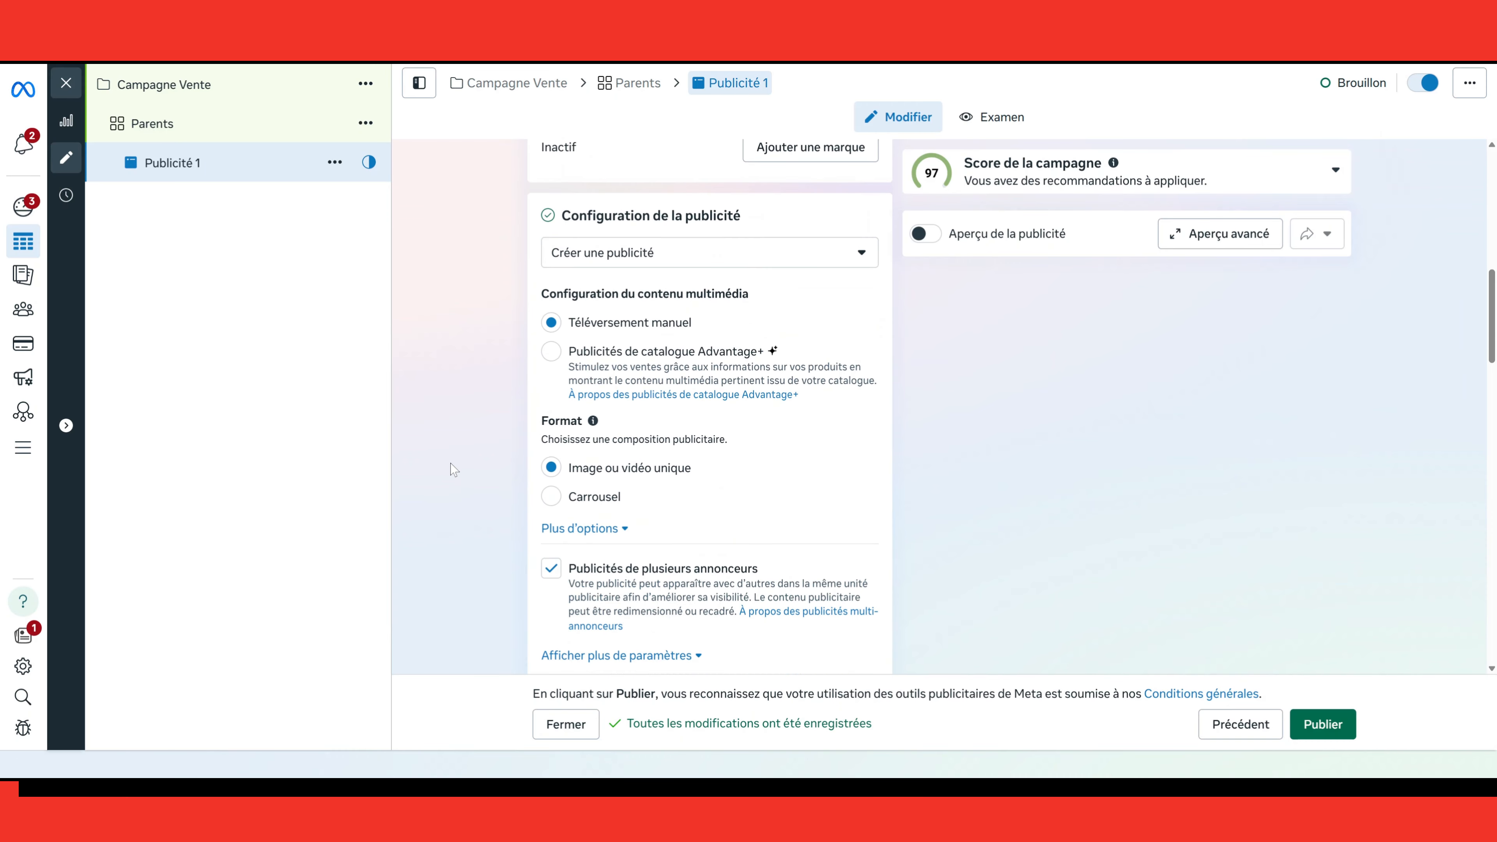
{"action": "scroll", "coordinate": [454, 469], "scroll_direction": "down", "scroll_amount": 2}
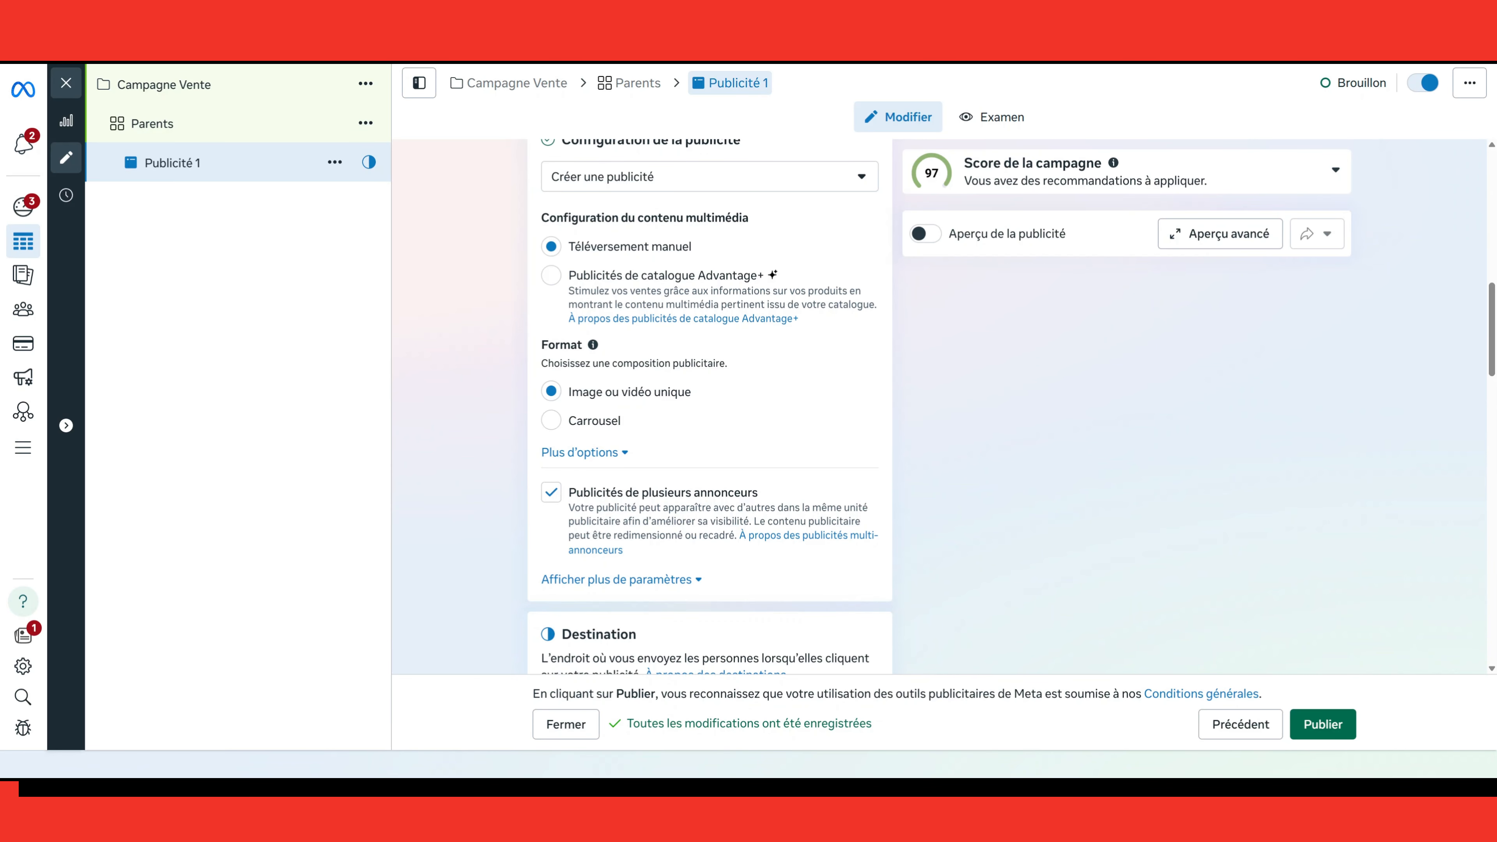
{"action": "scroll", "coordinate": [1137, 376], "scroll_direction": "down", "scroll_amount": 6}
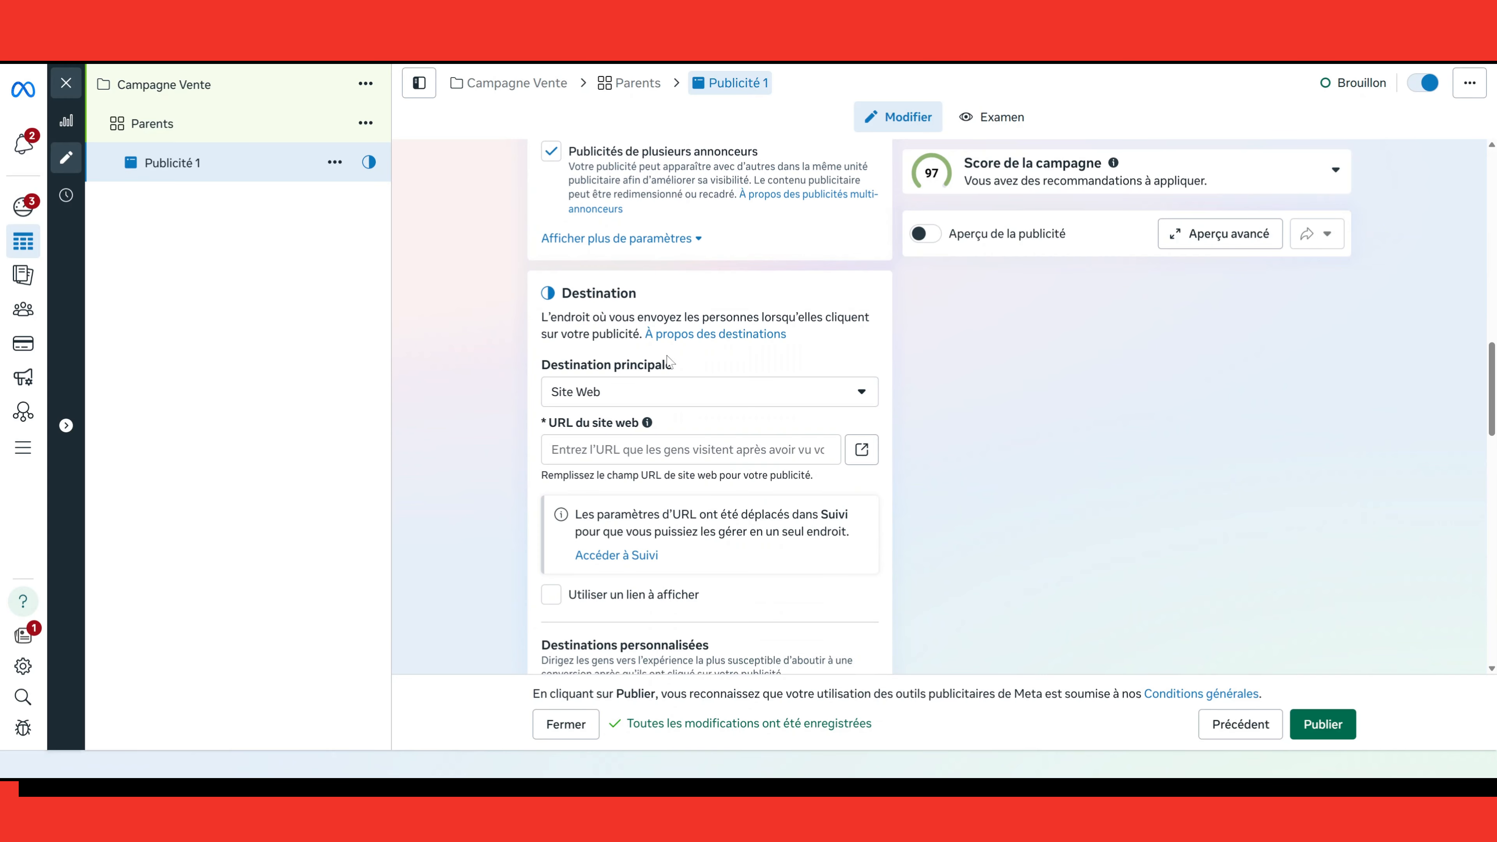
{"action": "left_click", "coordinate": [690, 450]}
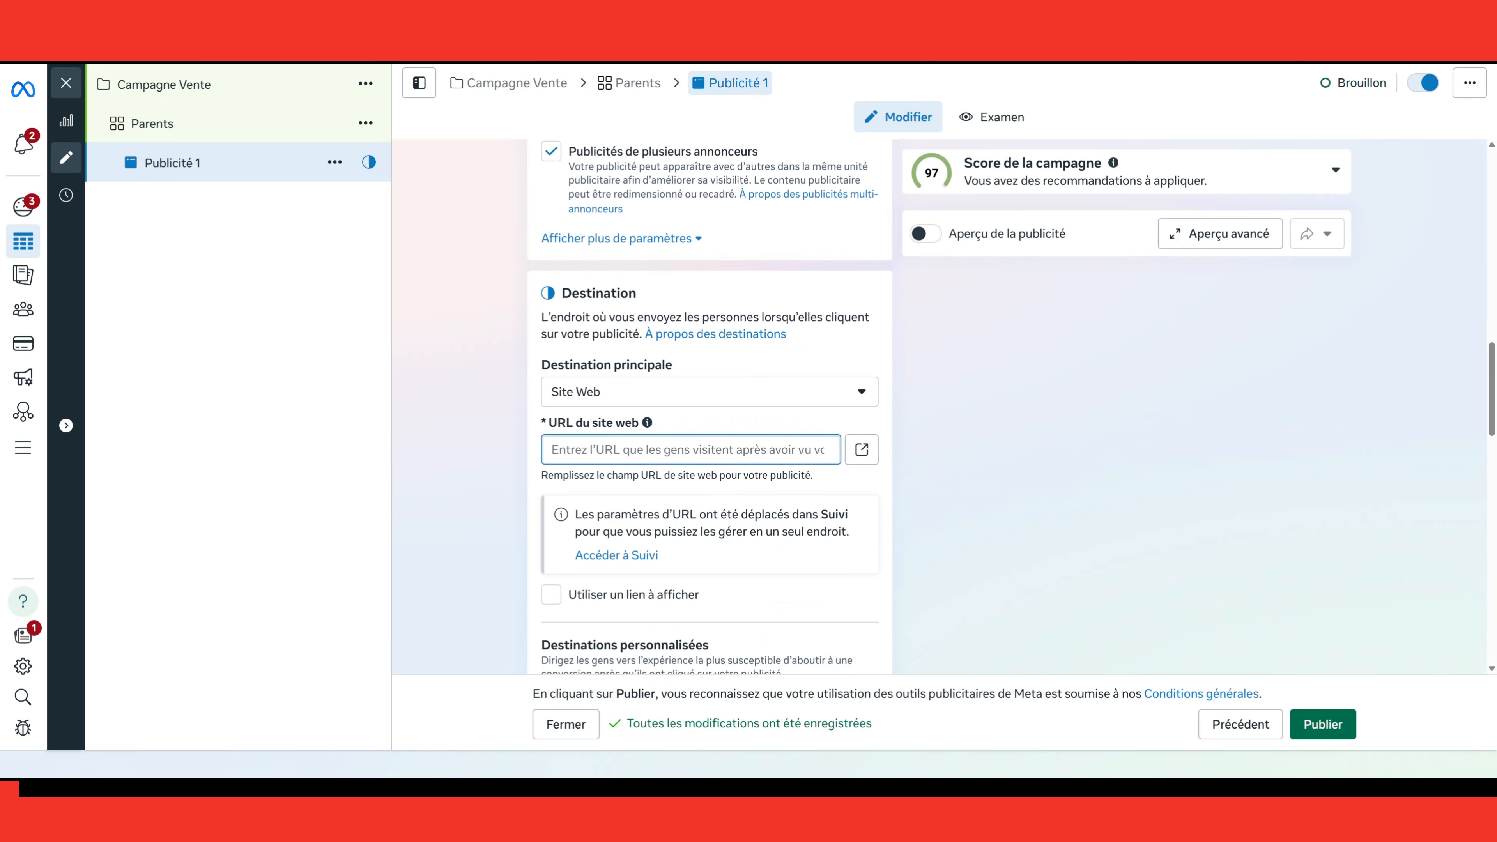
{"action": "type", "text": "https://agenceantilope.com/"}
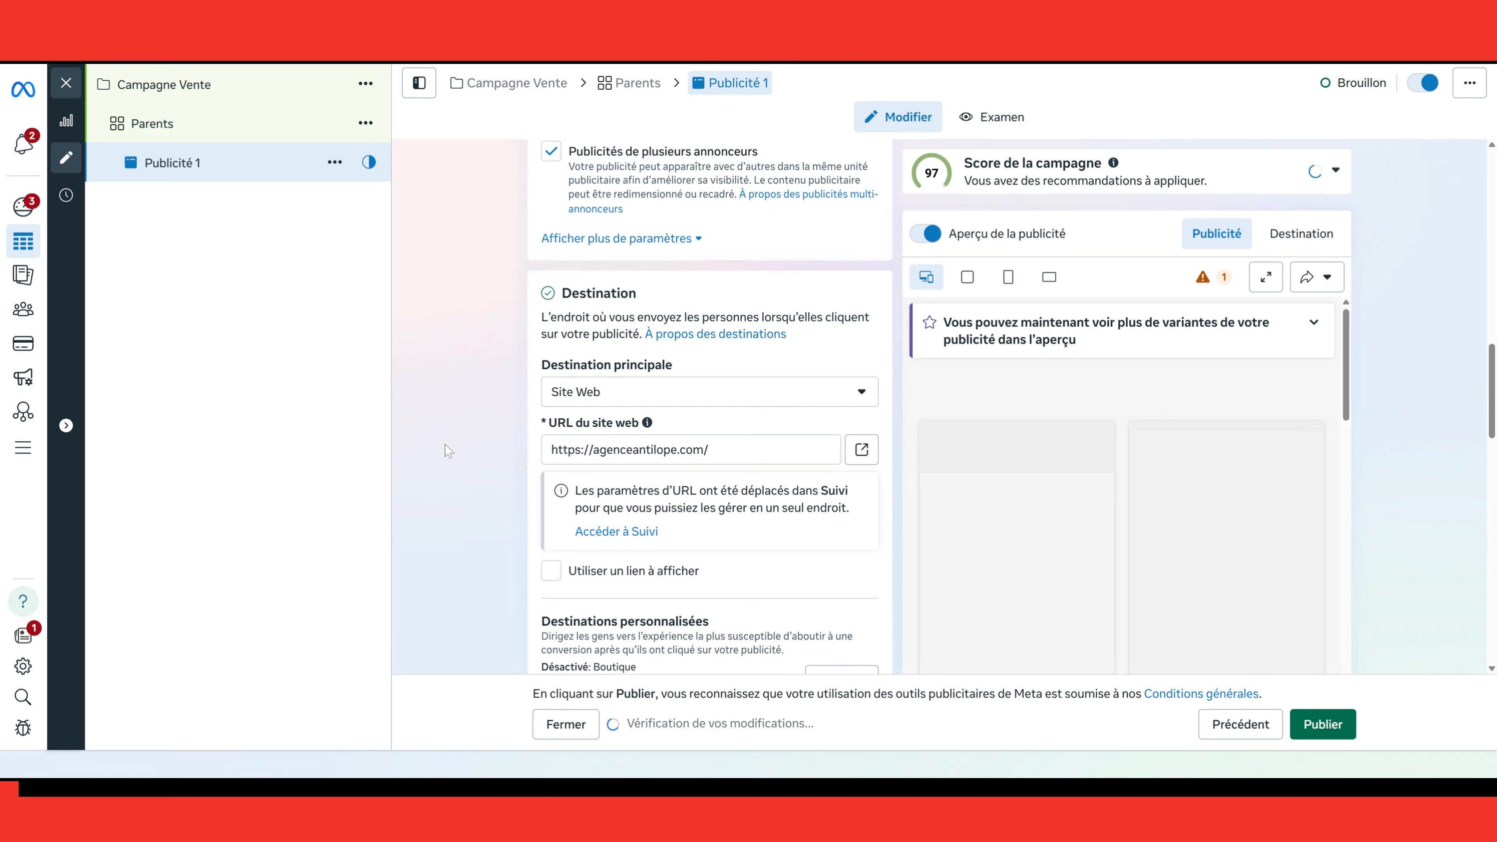
Step: Start an image ad creative, keep the default extensions, and choose the 1638 × 2048 red laptop image from the account images
{"action": "scroll", "coordinate": [670, 446], "scroll_direction": "down", "scroll_amount": 3}
{"action": "scroll", "coordinate": [679, 376], "scroll_direction": "down", "scroll_amount": 3}
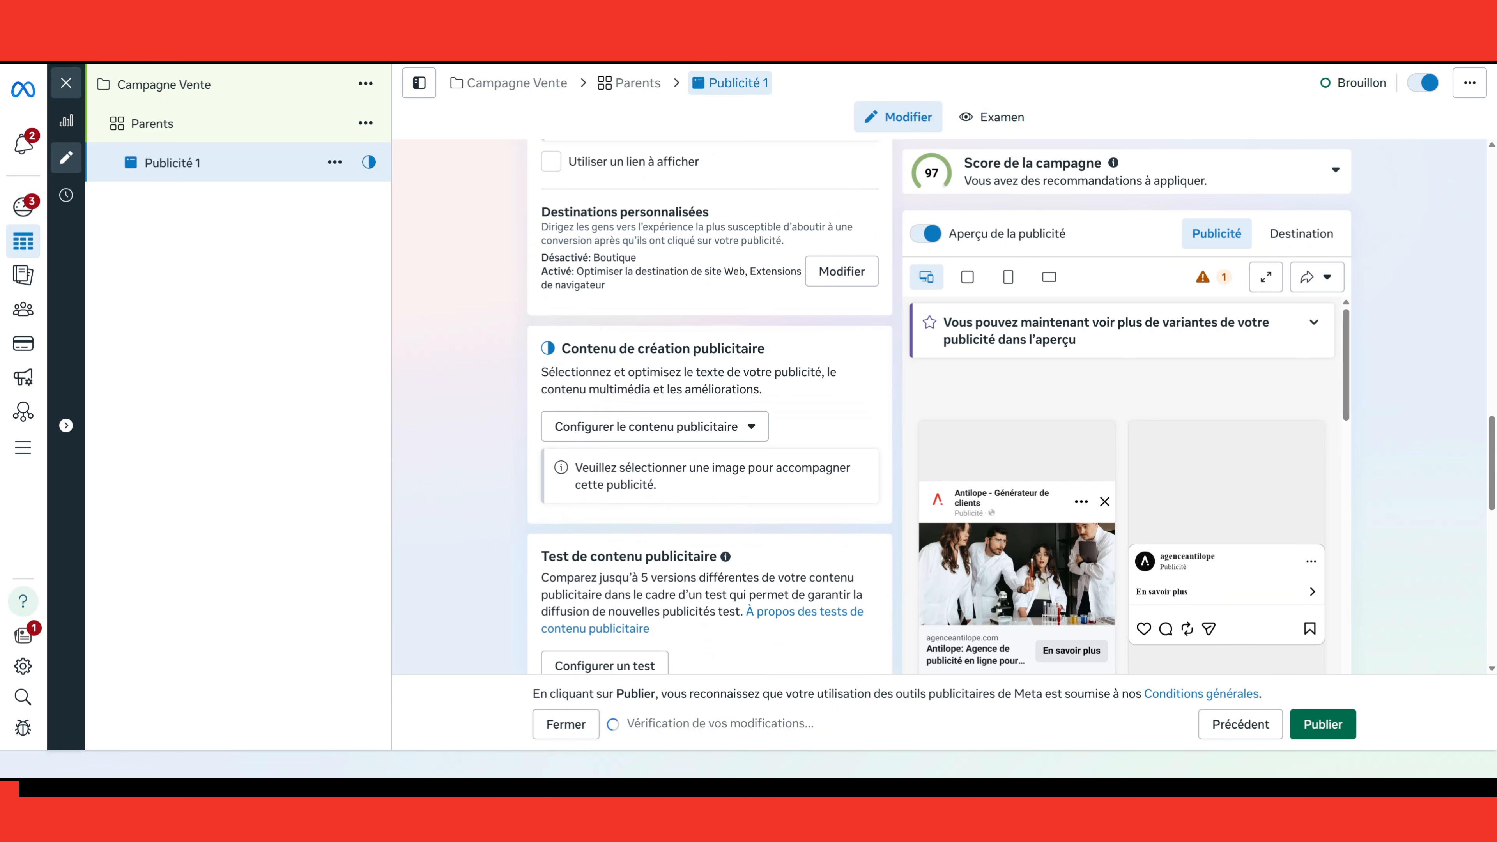
{"action": "left_click", "coordinate": [679, 426]}
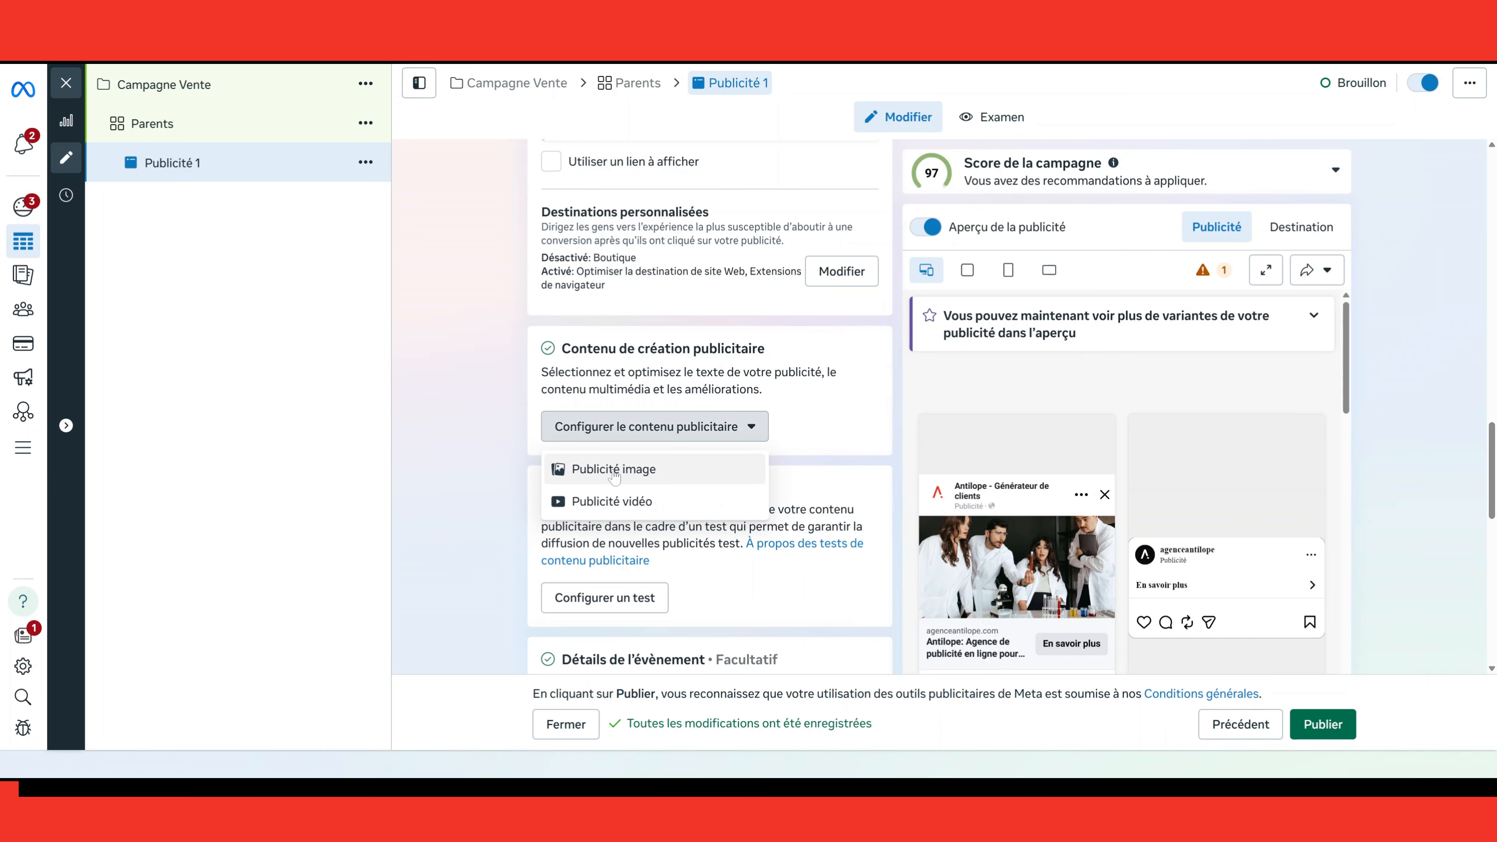
{"action": "left_click", "coordinate": [638, 471]}
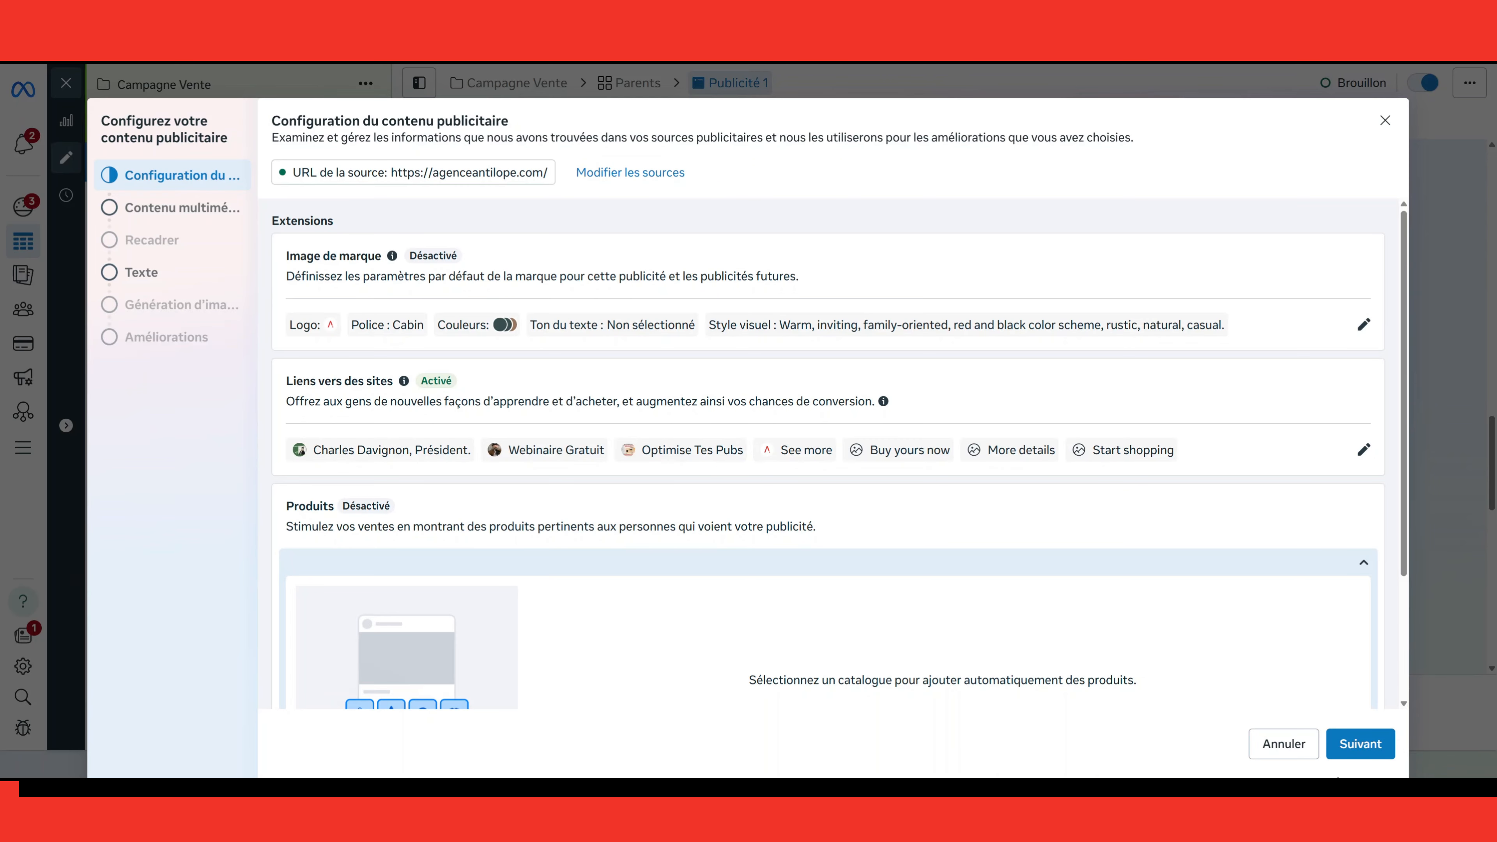
{"action": "left_click", "coordinate": [1364, 748]}
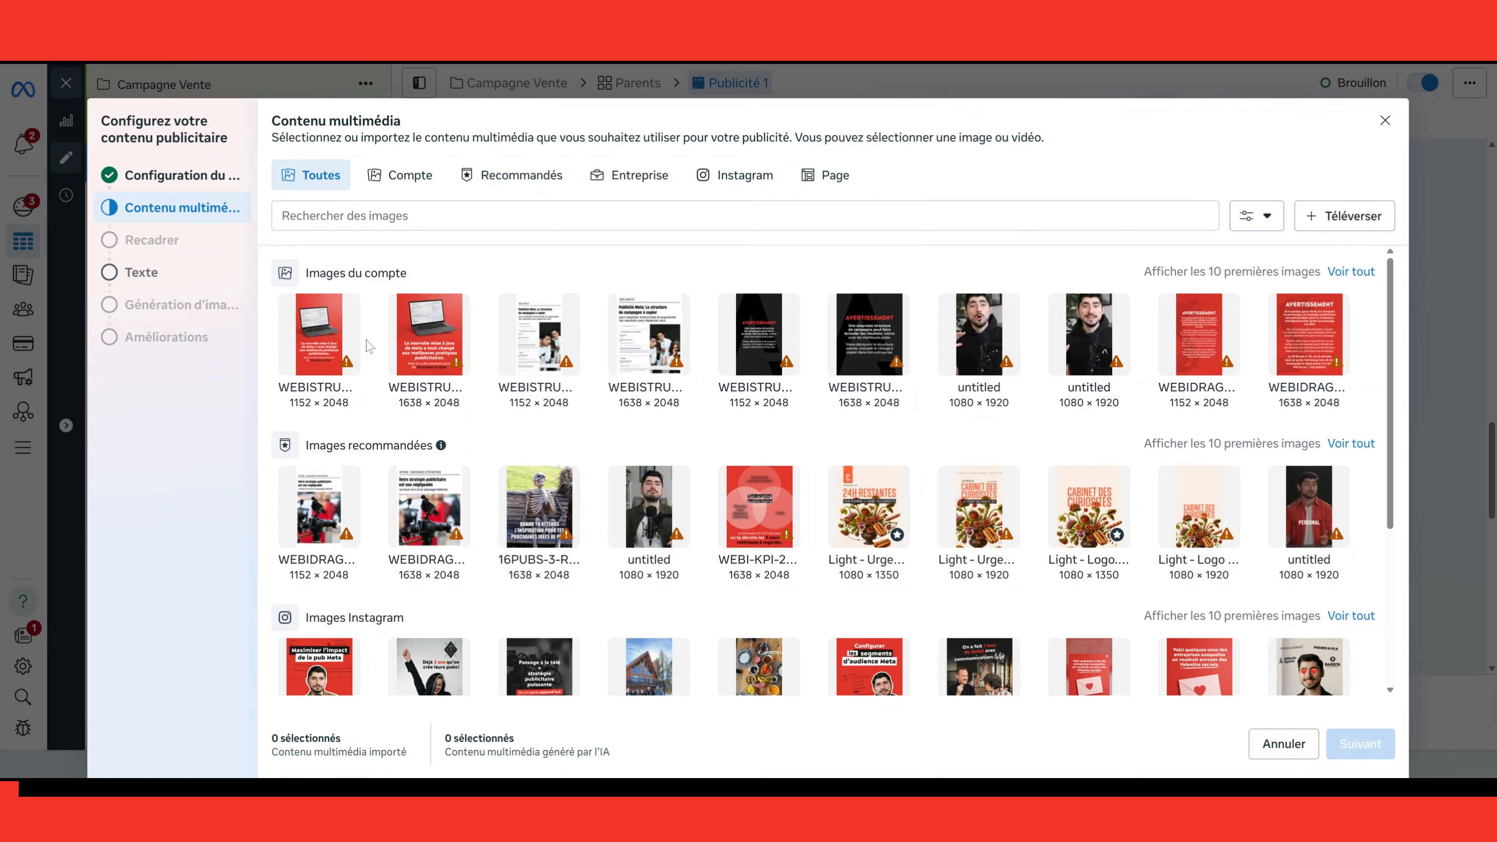
{"action": "left_click", "coordinate": [431, 322]}
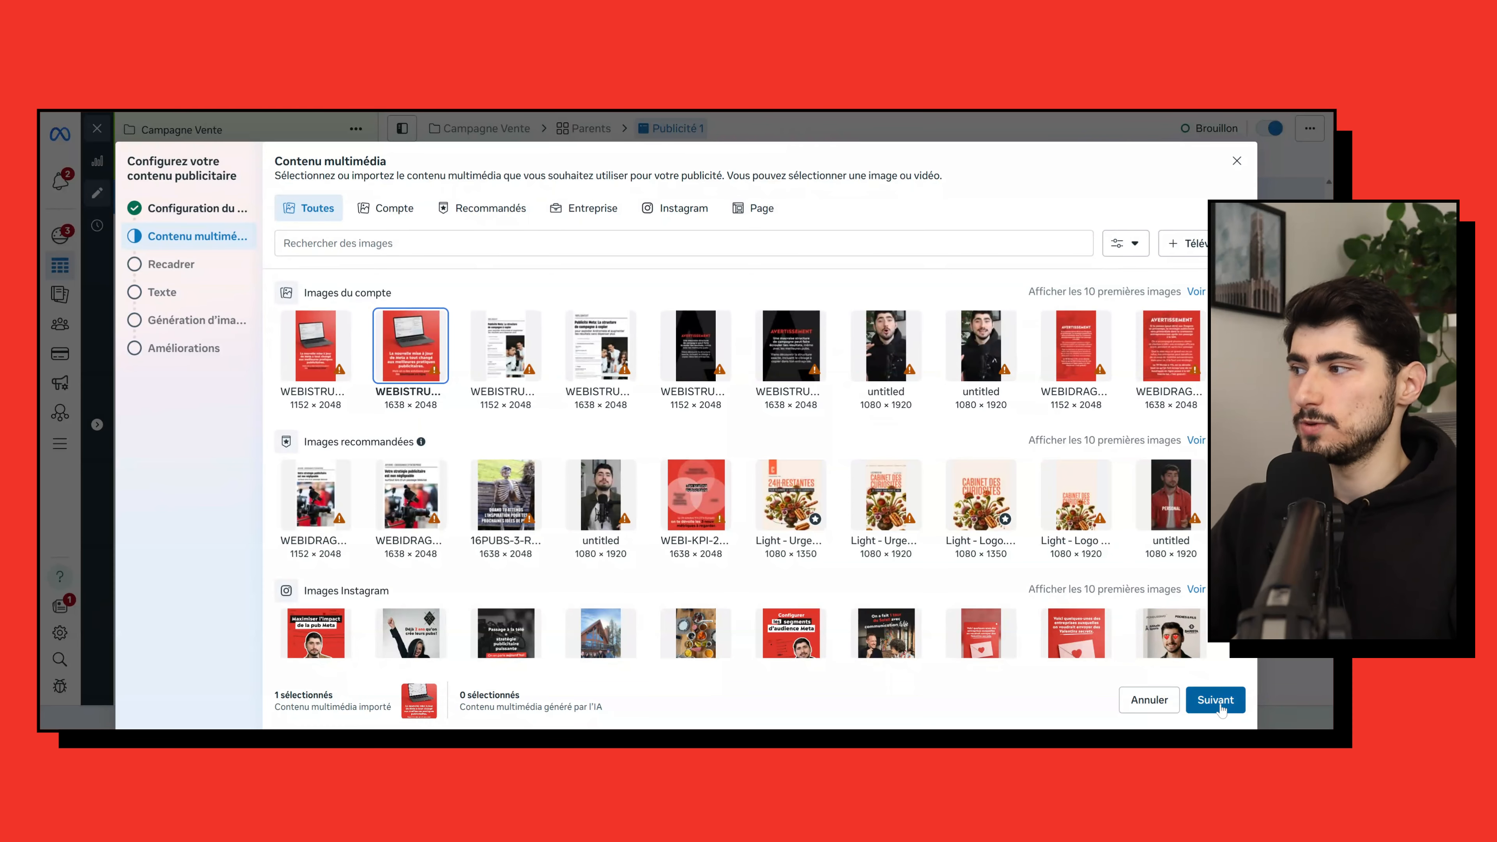
{"action": "left_click", "coordinate": [1217, 705]}
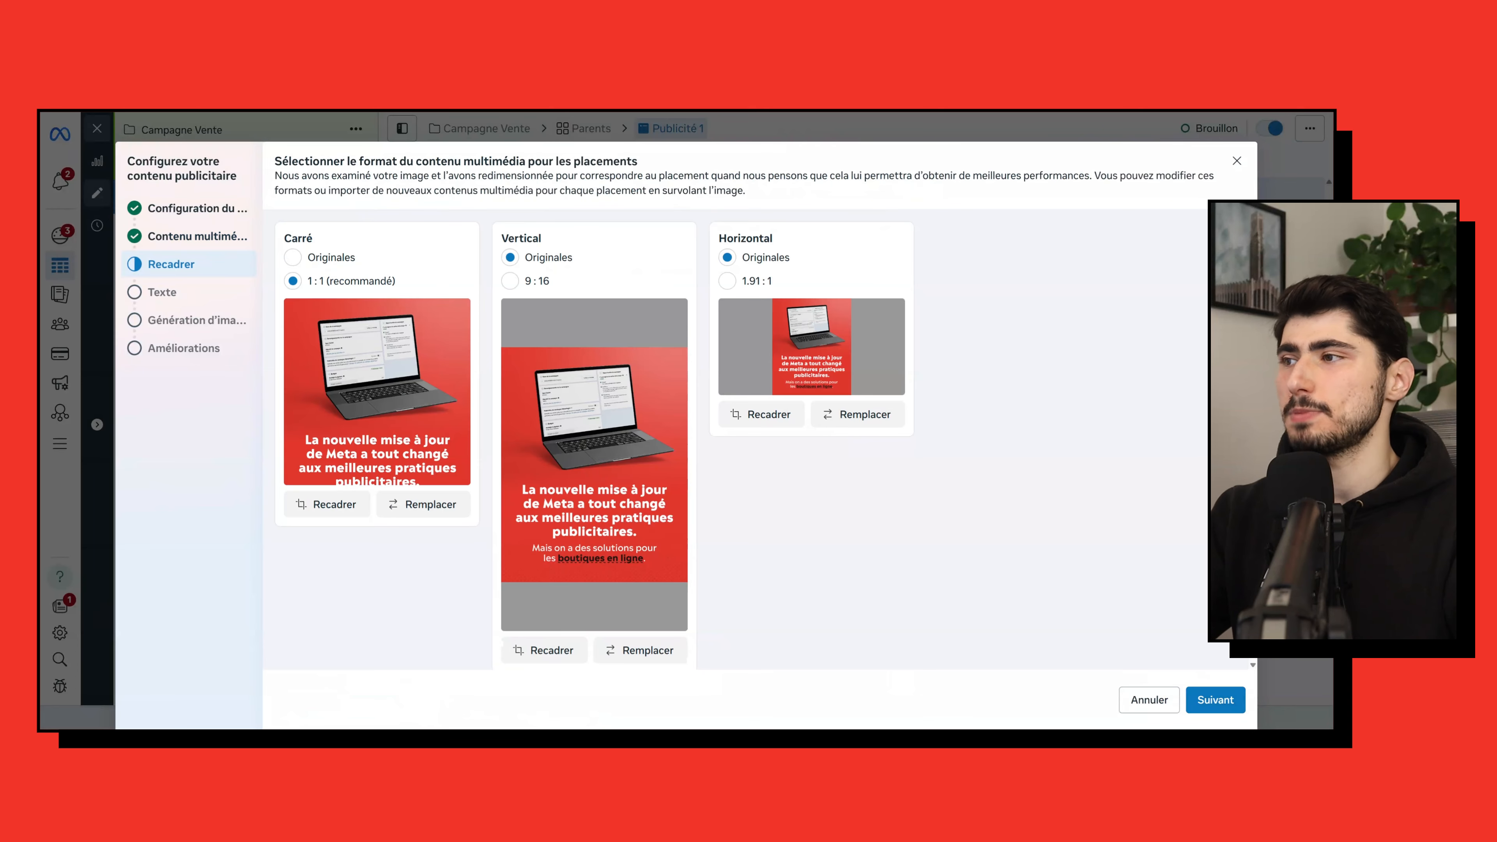
Step: Use the original format for the square placement and replace the vertical placement's image with the 1152 × 2048 red laptop version
{"action": "left_click", "coordinate": [293, 257]}
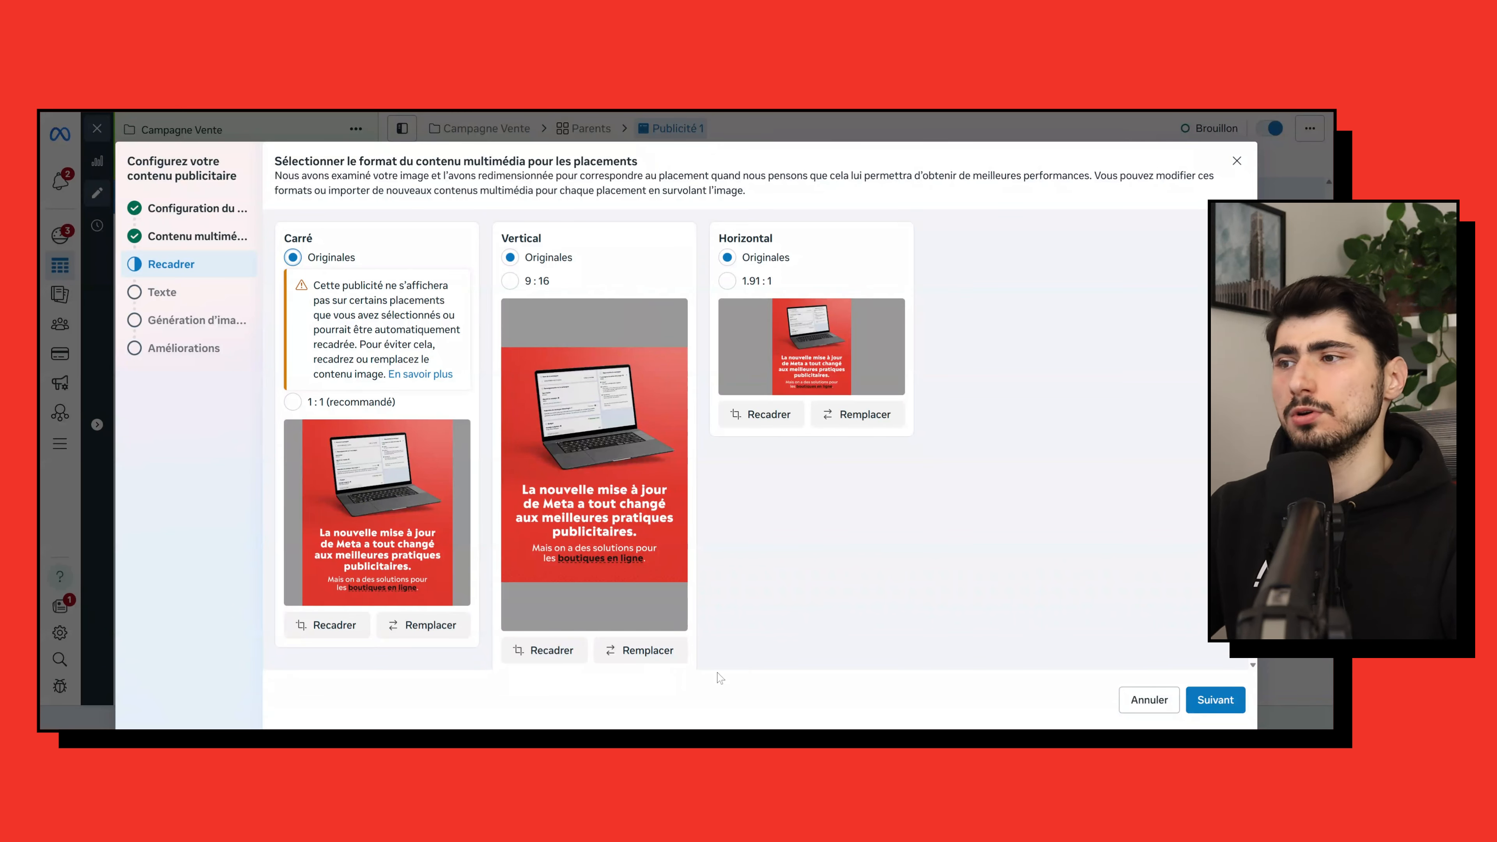
{"action": "left_click", "coordinate": [638, 651]}
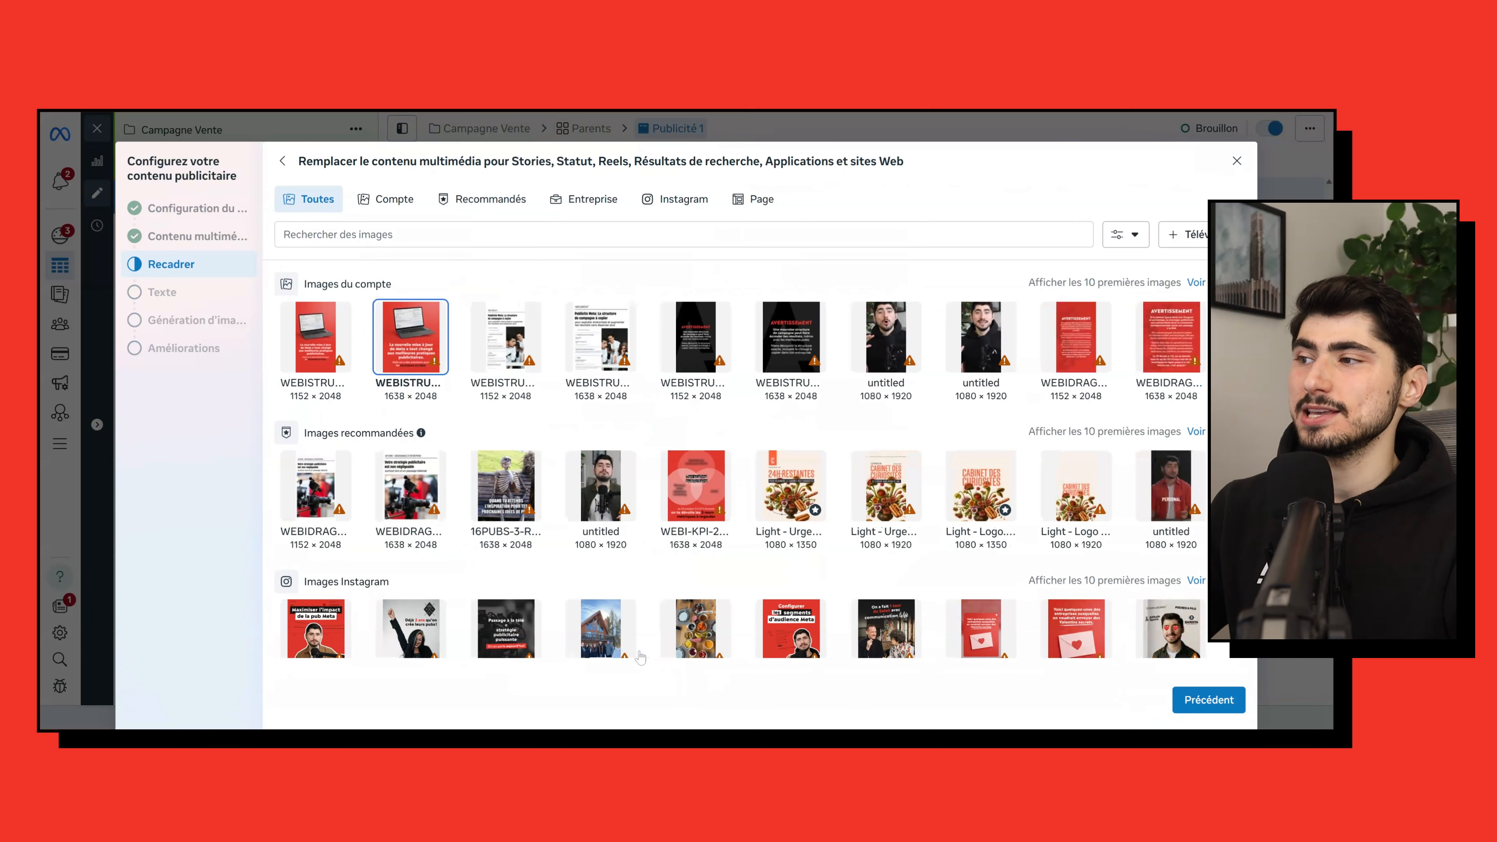
{"action": "left_click", "coordinate": [319, 345]}
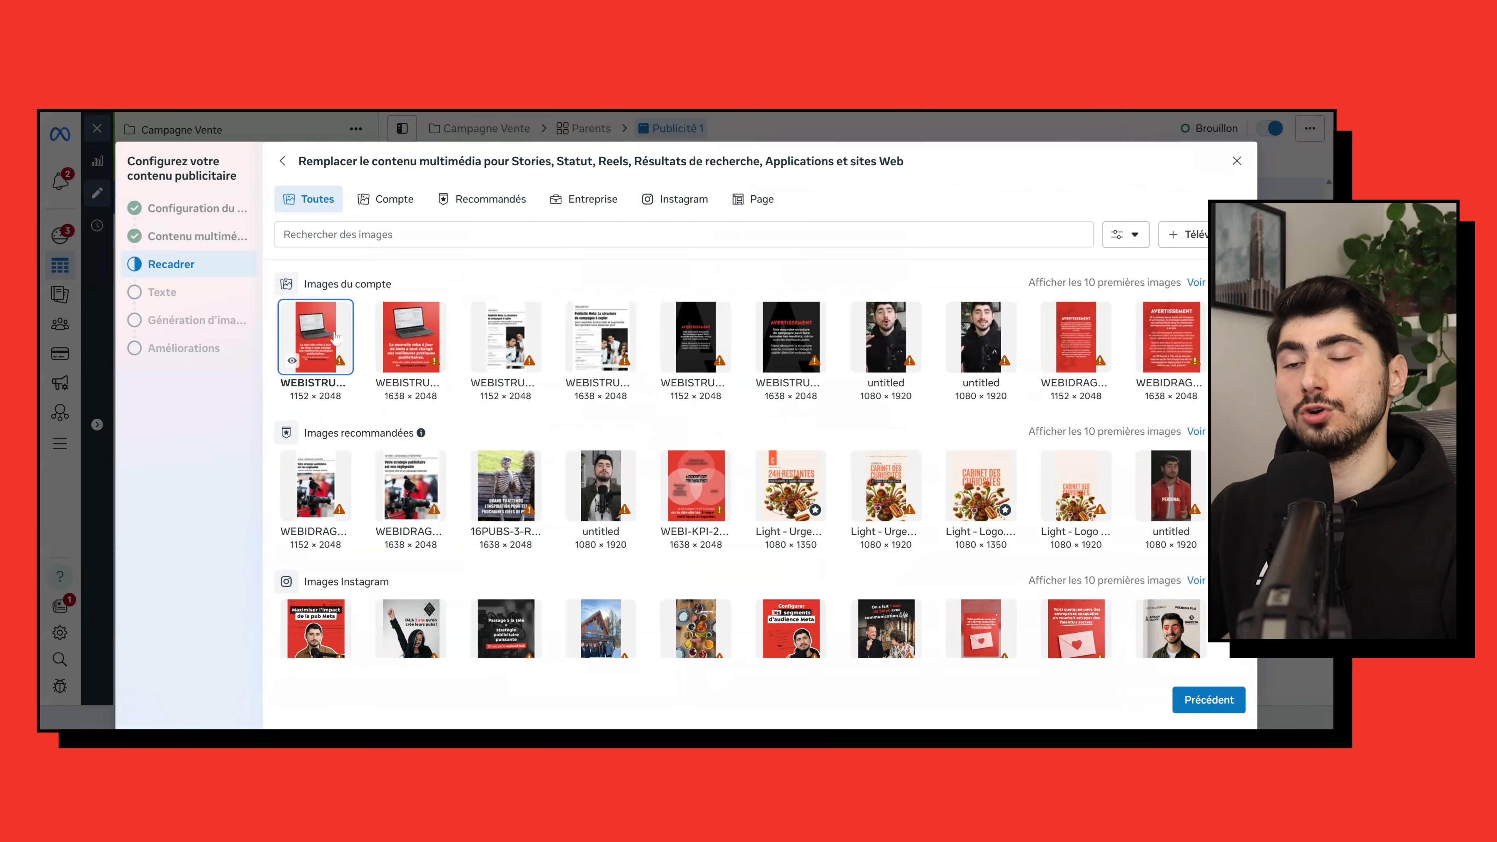
{"action": "left_click", "coordinate": [1215, 705]}
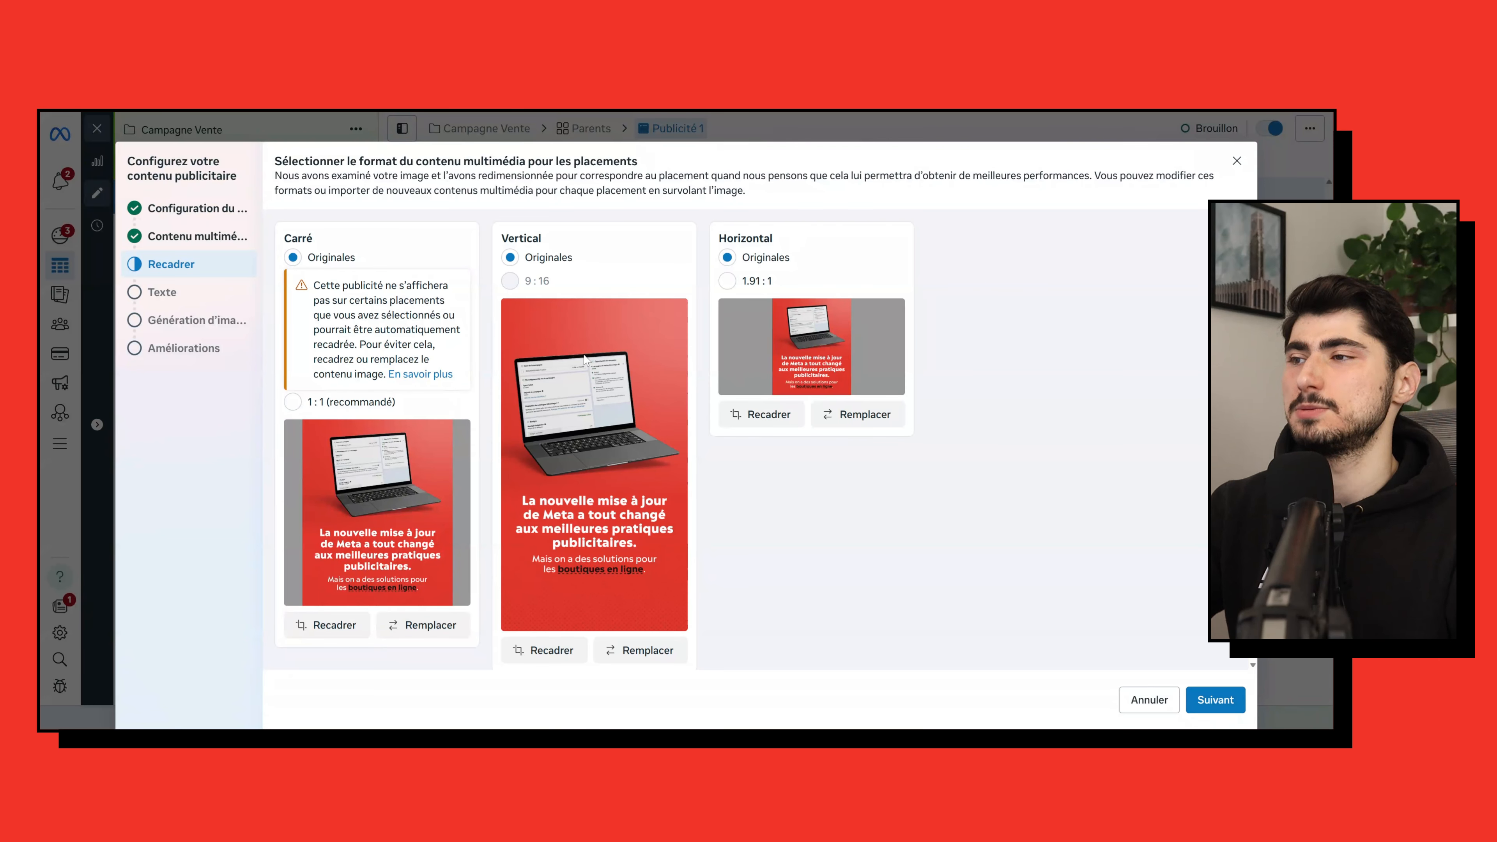
Step: Try the 1.91:1 crop on the horizontal placement, return it to the original format, and continue to the ad text
{"action": "left_click", "coordinate": [728, 282]}
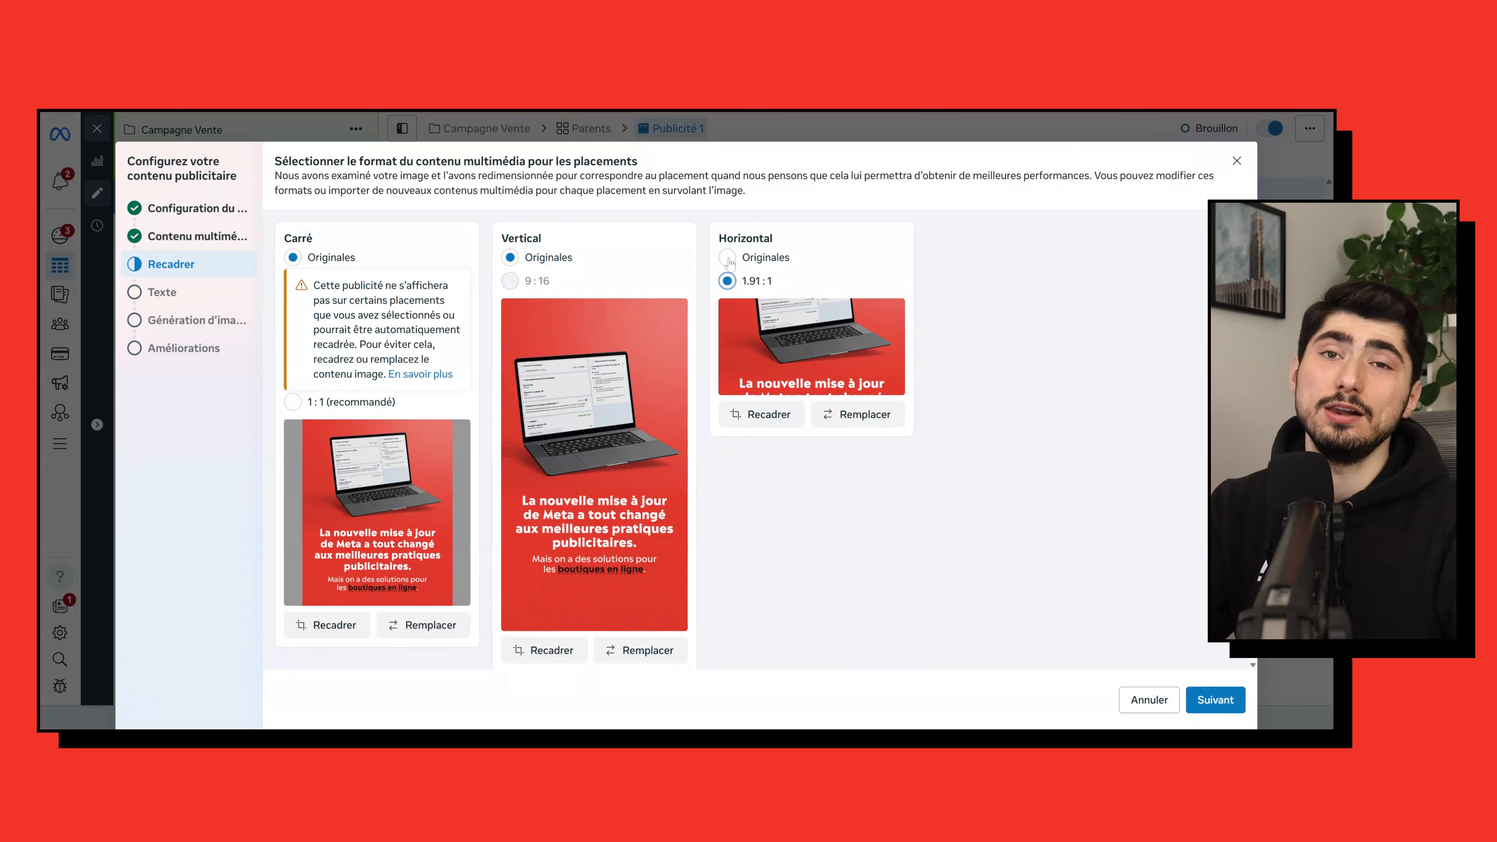
{"action": "left_click", "coordinate": [729, 259]}
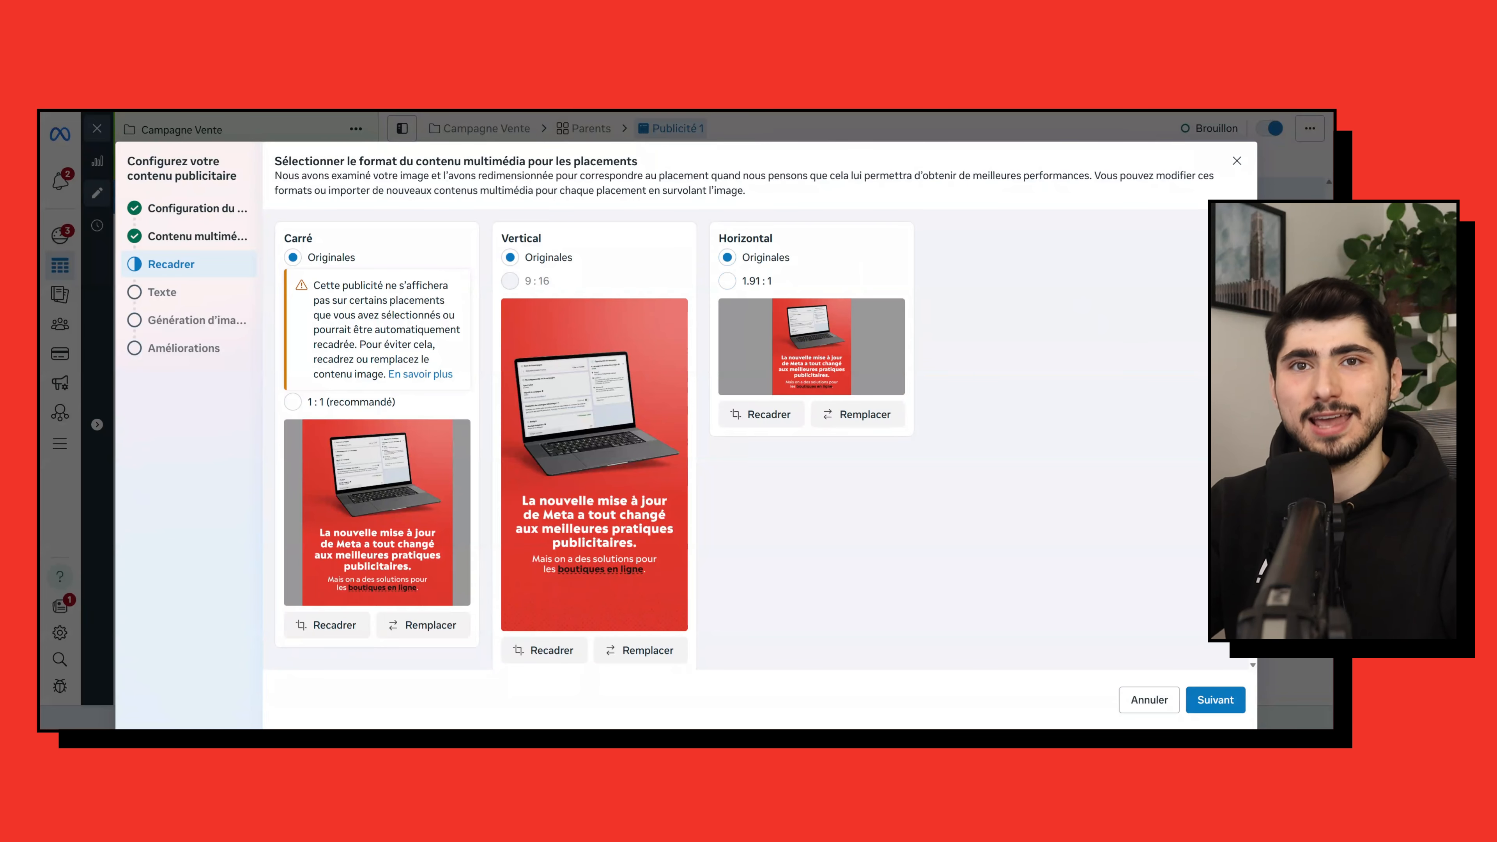
{"action": "left_click", "coordinate": [1214, 701]}
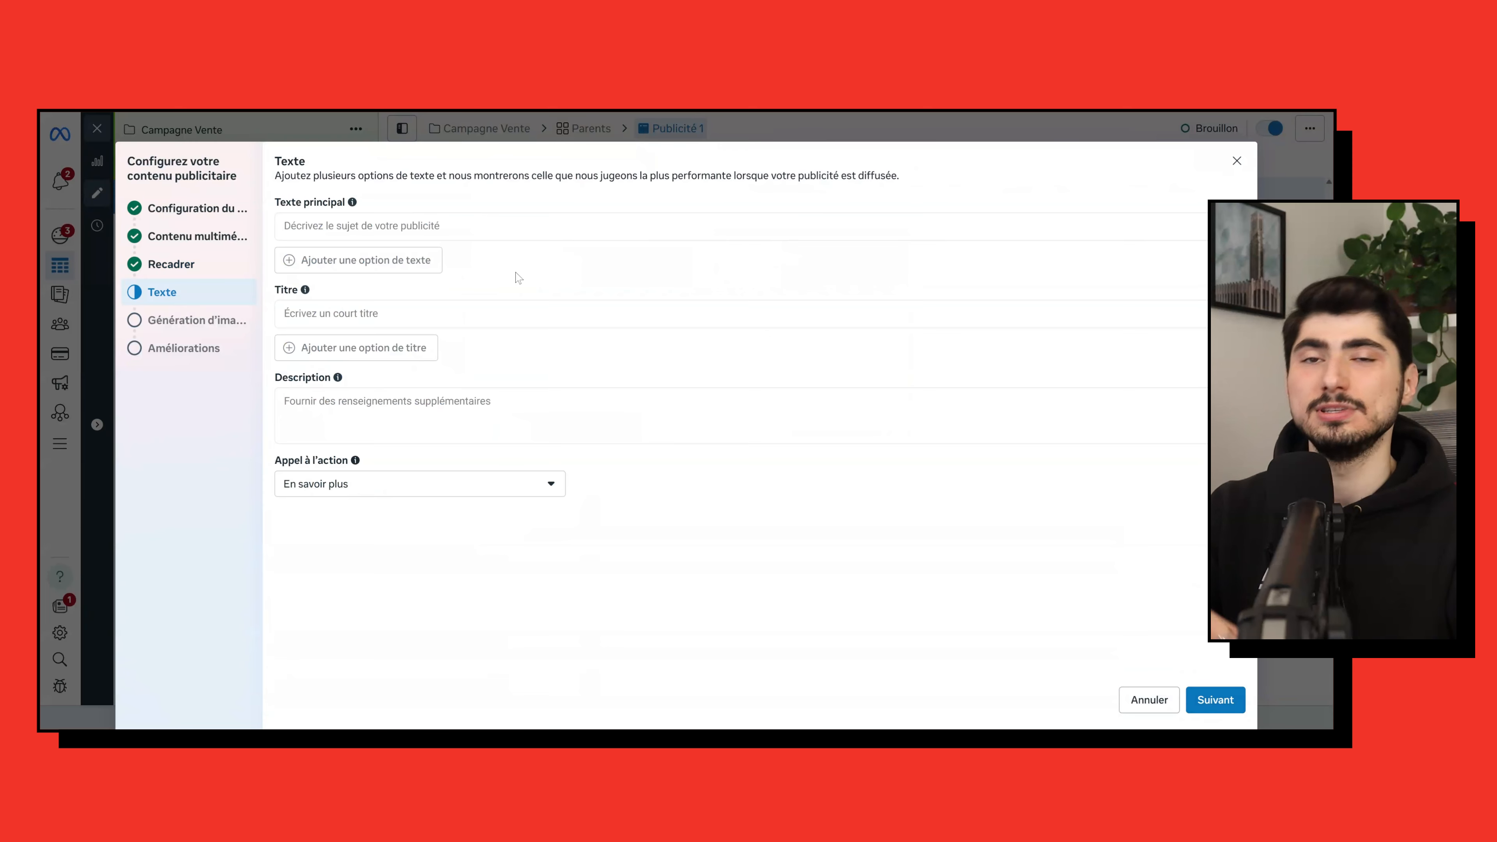
Step: Enter "texte 1" as primary text, "titre 1" as title and "description" as description, and add an empty second primary text option
{"action": "left_click", "coordinate": [299, 222]}
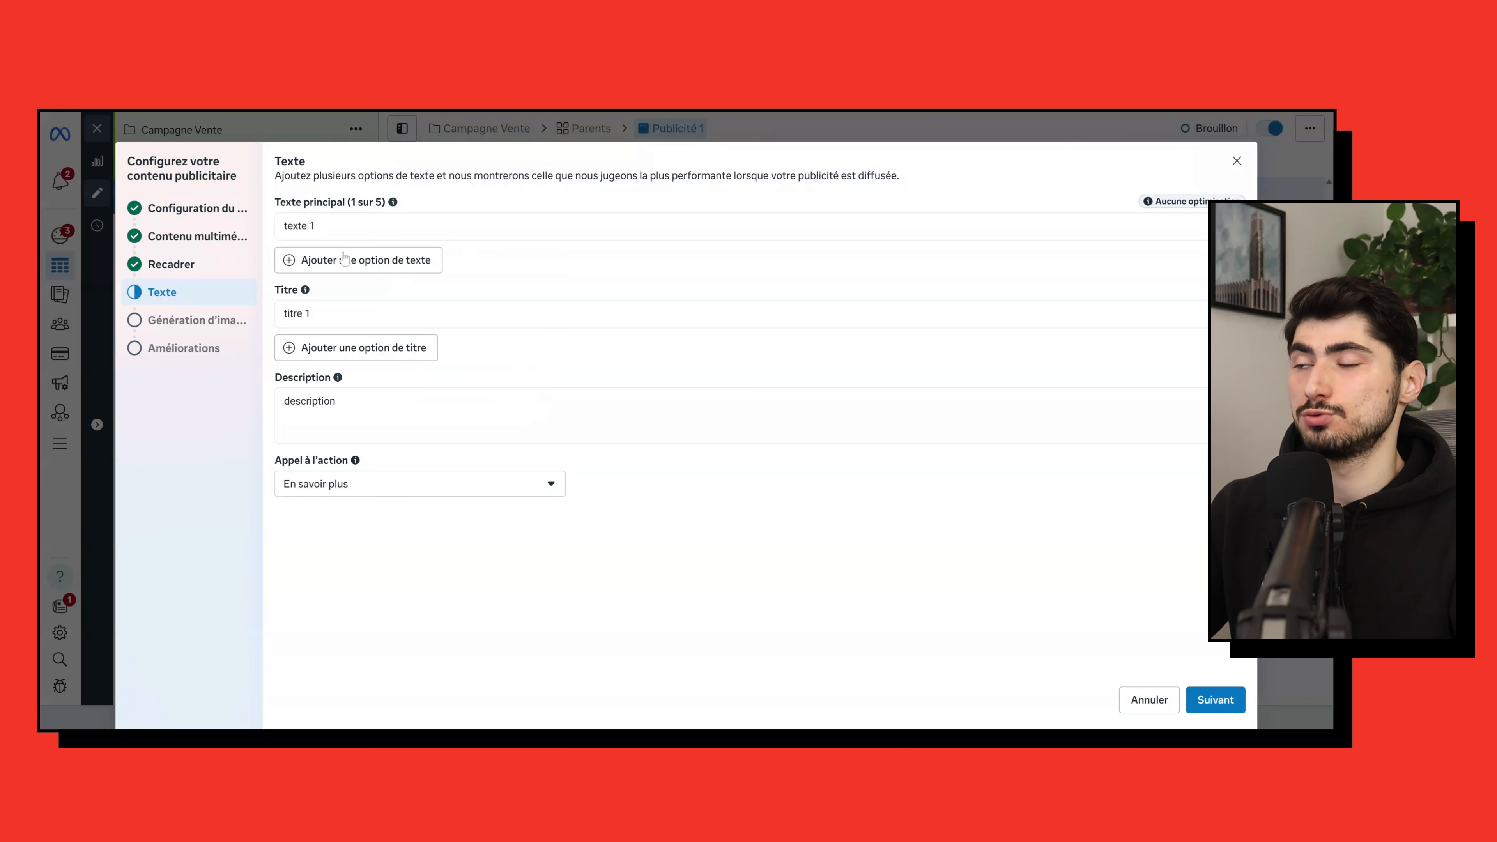
{"action": "left_click", "coordinate": [319, 260]}
{"action": "left_click", "coordinate": [375, 271]}
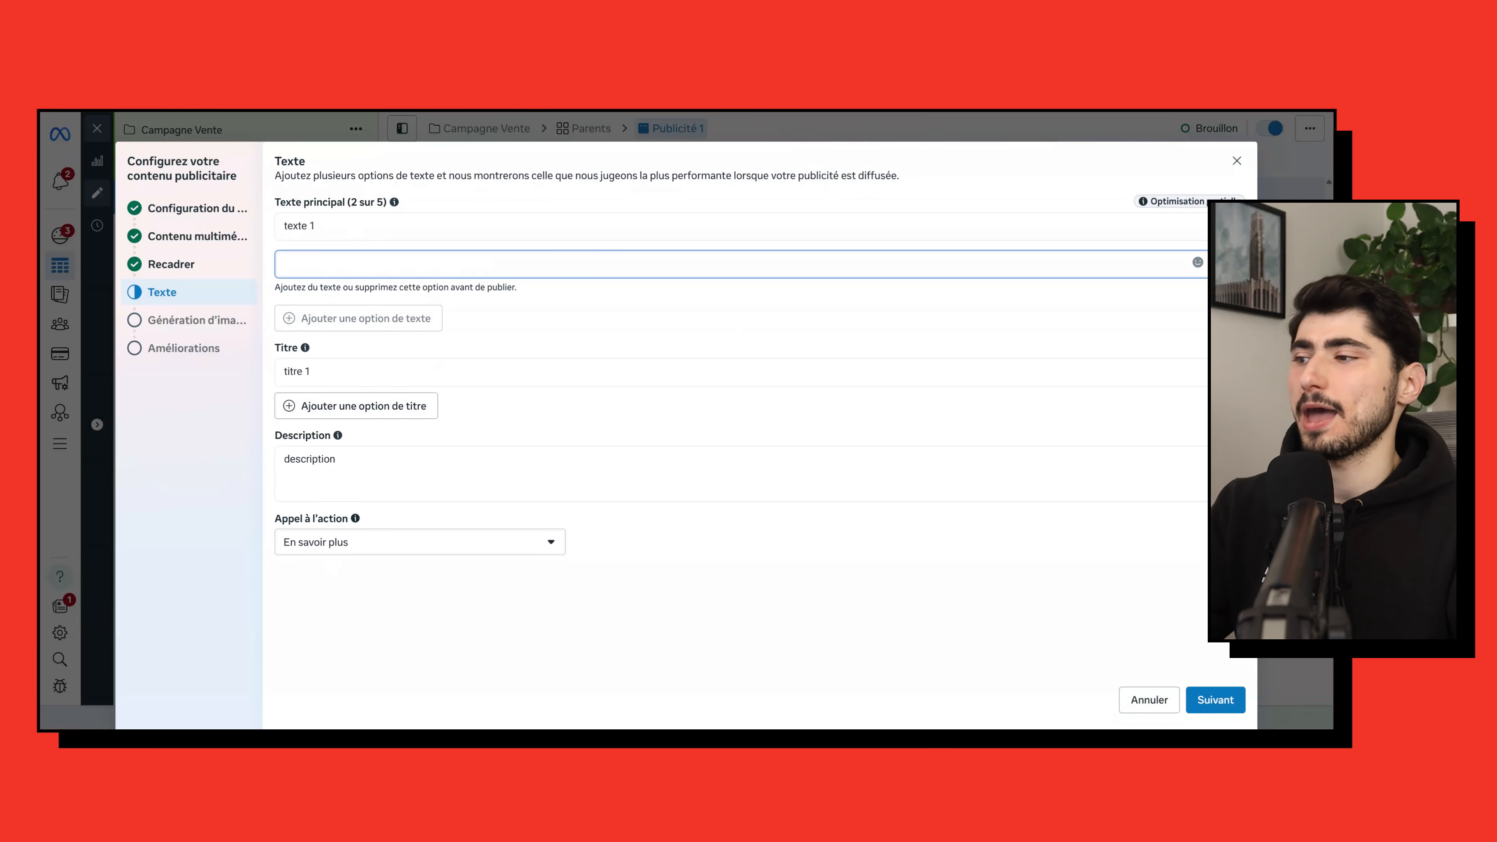
Step: Set the call to action to Acheter and continue past the Advantage+ image generation without selecting any generated images
{"action": "left_click", "coordinate": [356, 545]}
{"action": "scroll", "coordinate": [370, 449], "scroll_direction": "down", "scroll_amount": 1}
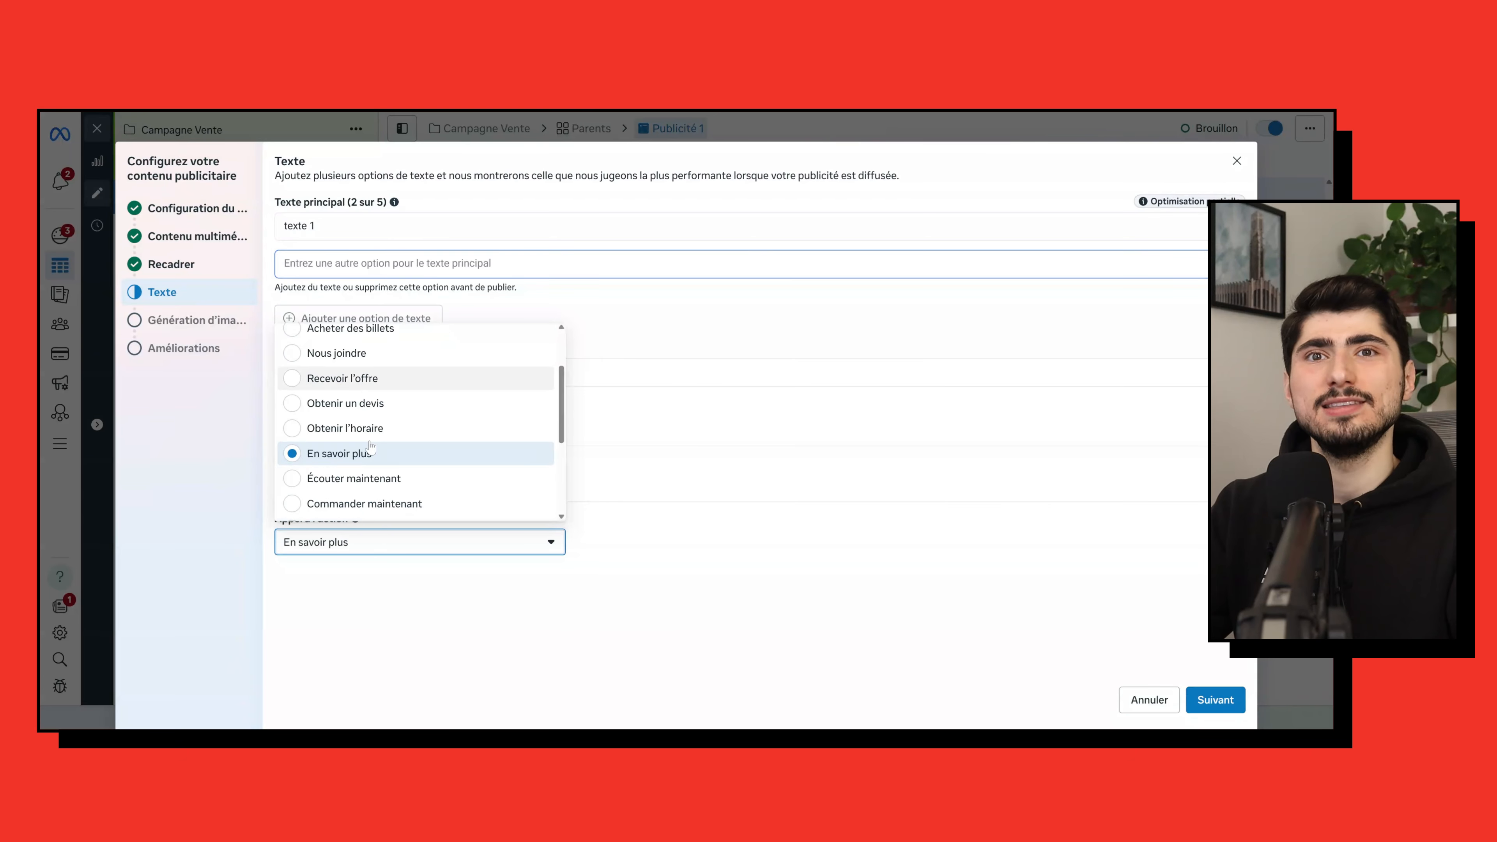
{"action": "scroll", "coordinate": [370, 448], "scroll_direction": "down", "scroll_amount": 3}
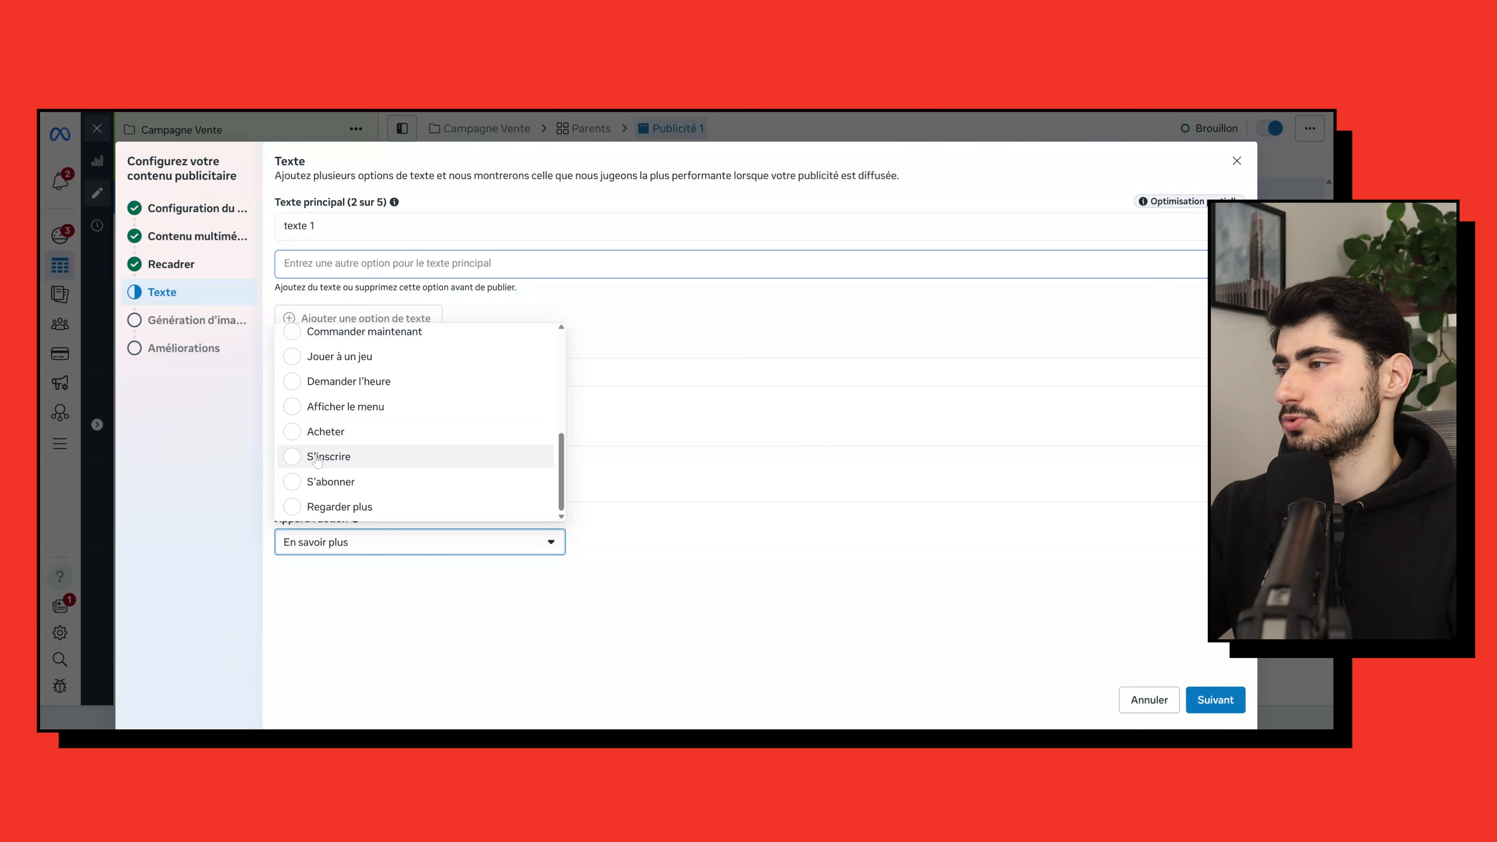
{"action": "left_click", "coordinate": [318, 432]}
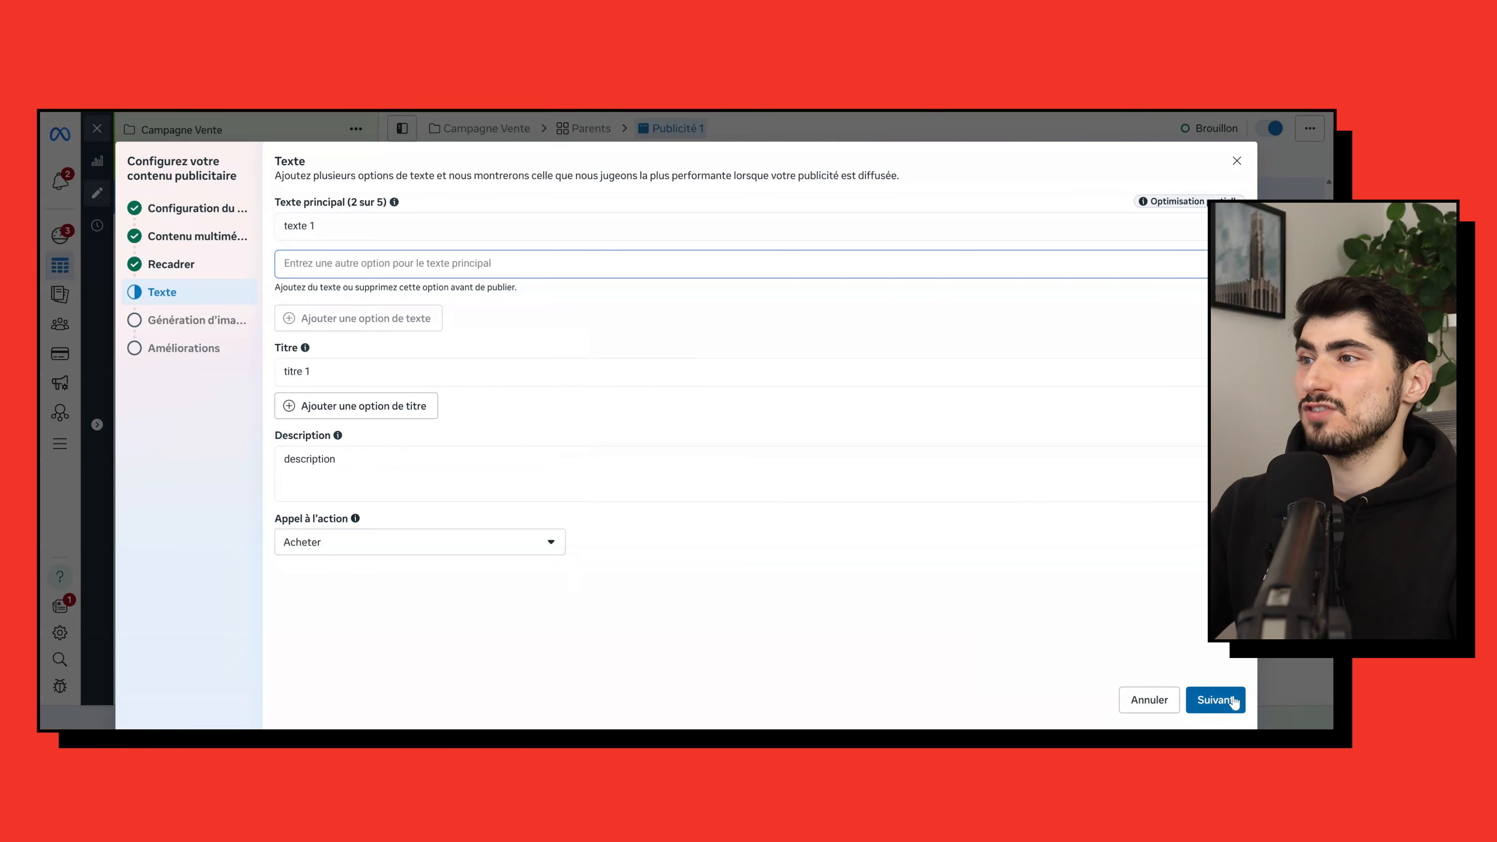
{"action": "left_click", "coordinate": [1235, 701]}
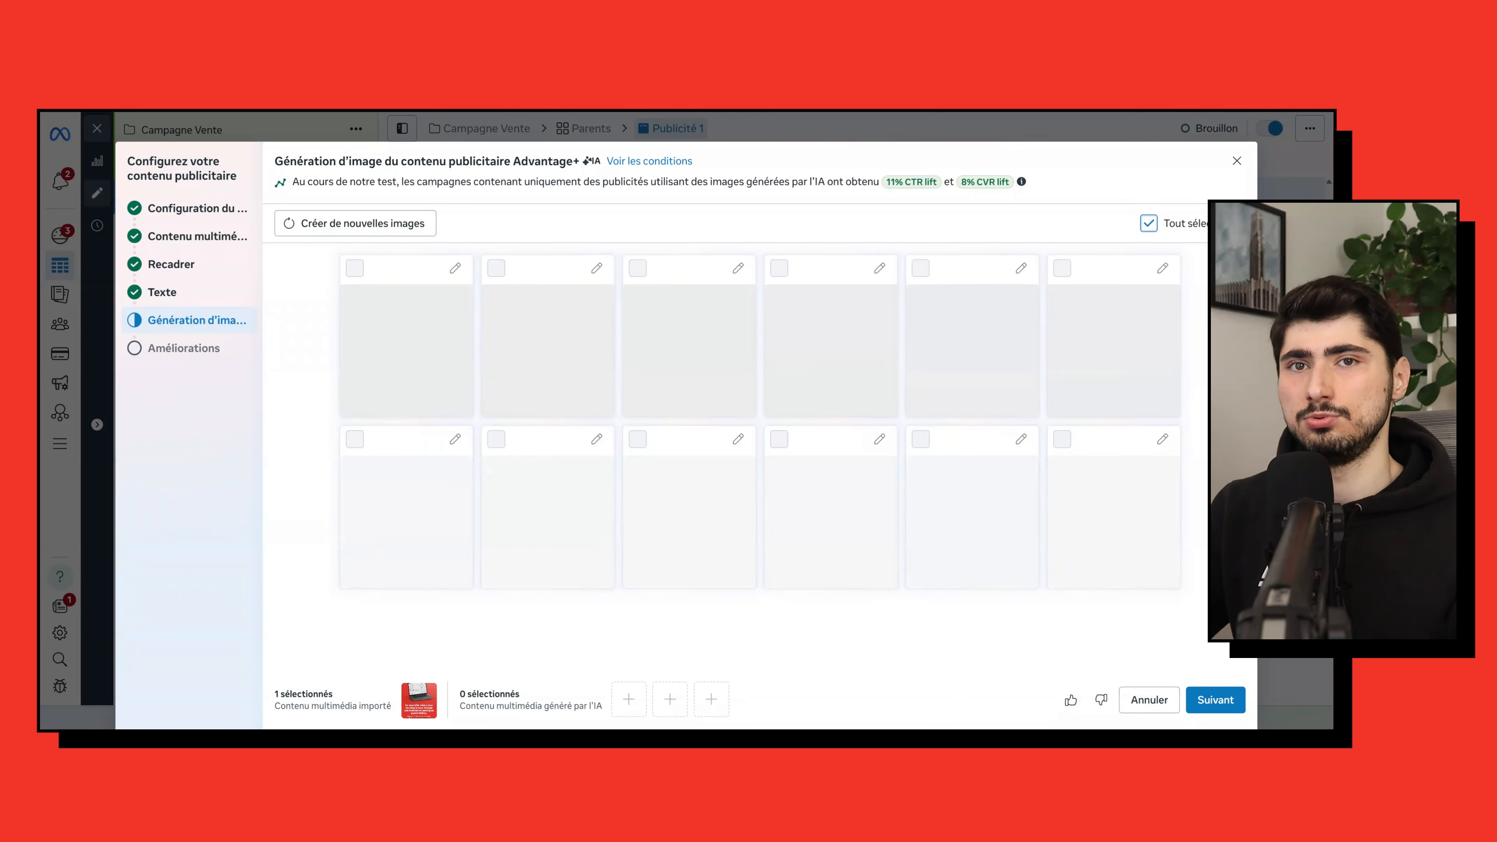
{"action": "left_click", "coordinate": [1215, 699]}
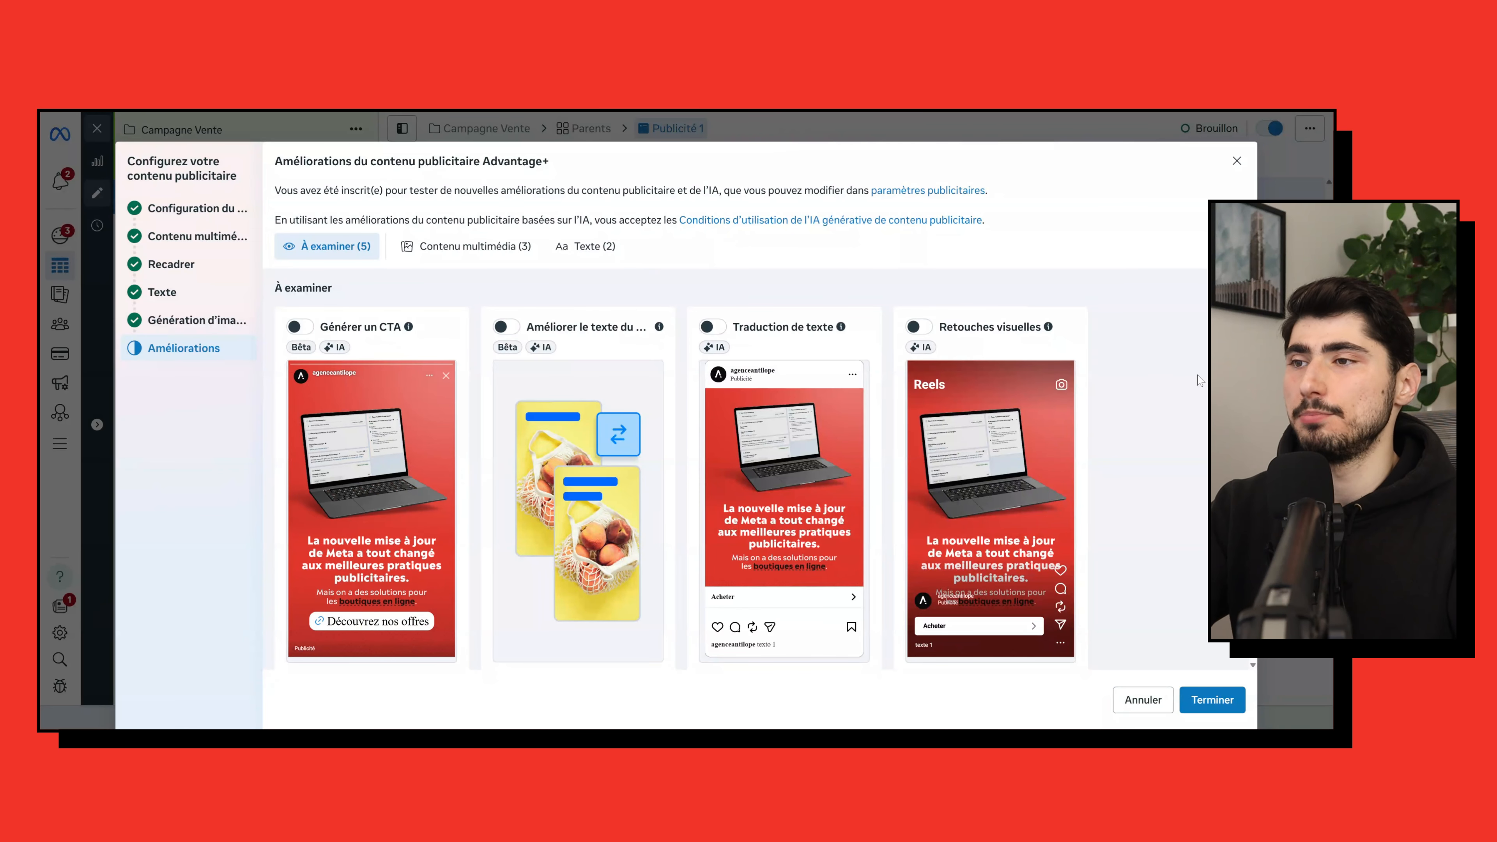
Step: Review the Advantage+ creative enhancements for media and text, leave their toggles unchanged, and finish the ad content setup
{"action": "scroll", "coordinate": [1200, 381], "scroll_direction": "down", "scroll_amount": 2}
{"action": "scroll", "coordinate": [1199, 379], "scroll_direction": "up", "scroll_amount": 2}
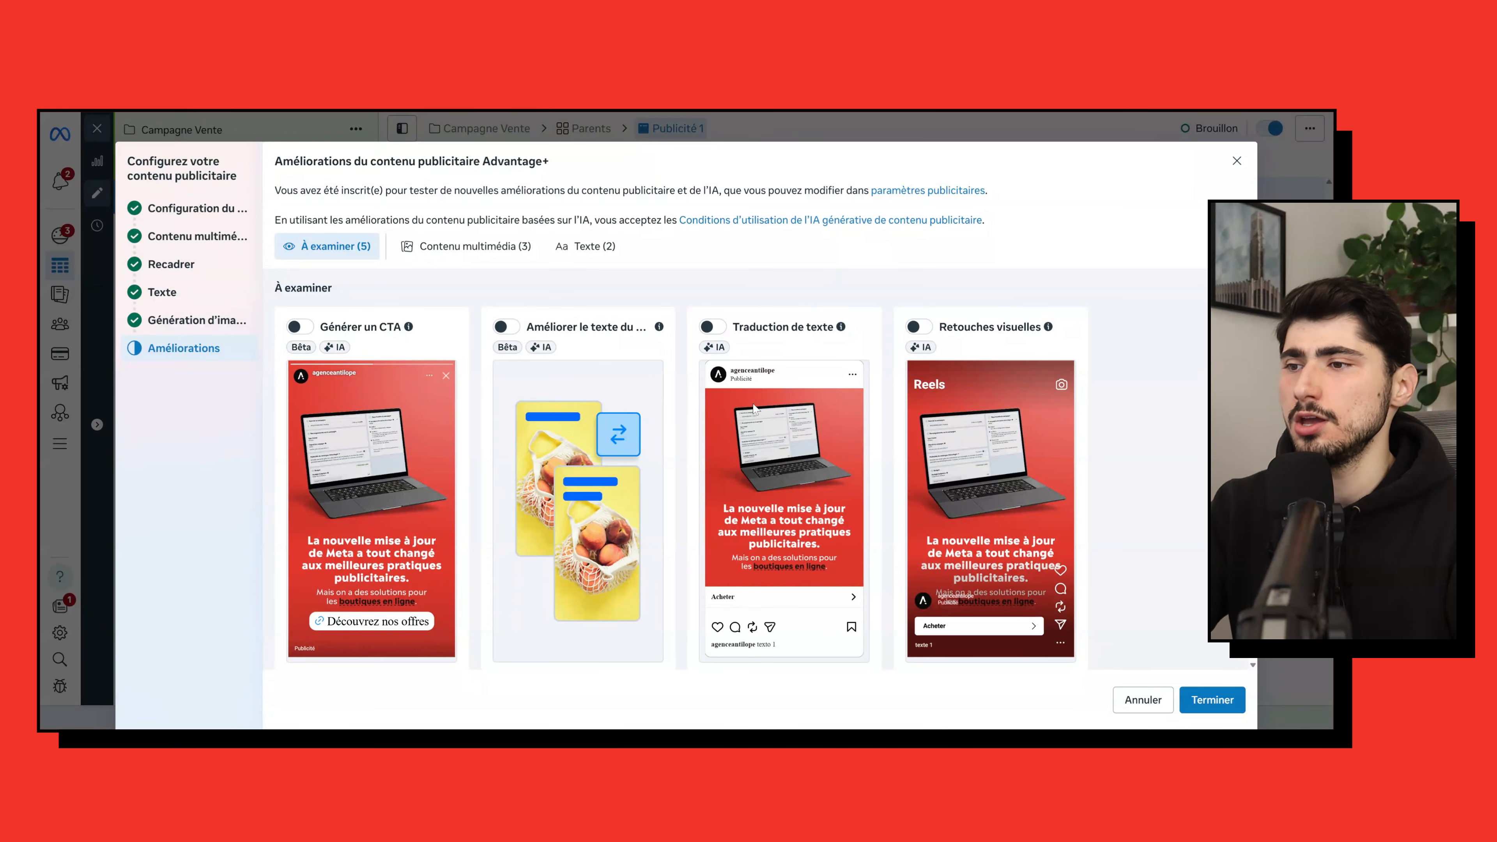
{"action": "scroll", "coordinate": [450, 478], "scroll_direction": "down", "scroll_amount": 5}
{"action": "scroll", "coordinate": [450, 477], "scroll_direction": "down", "scroll_amount": 6}
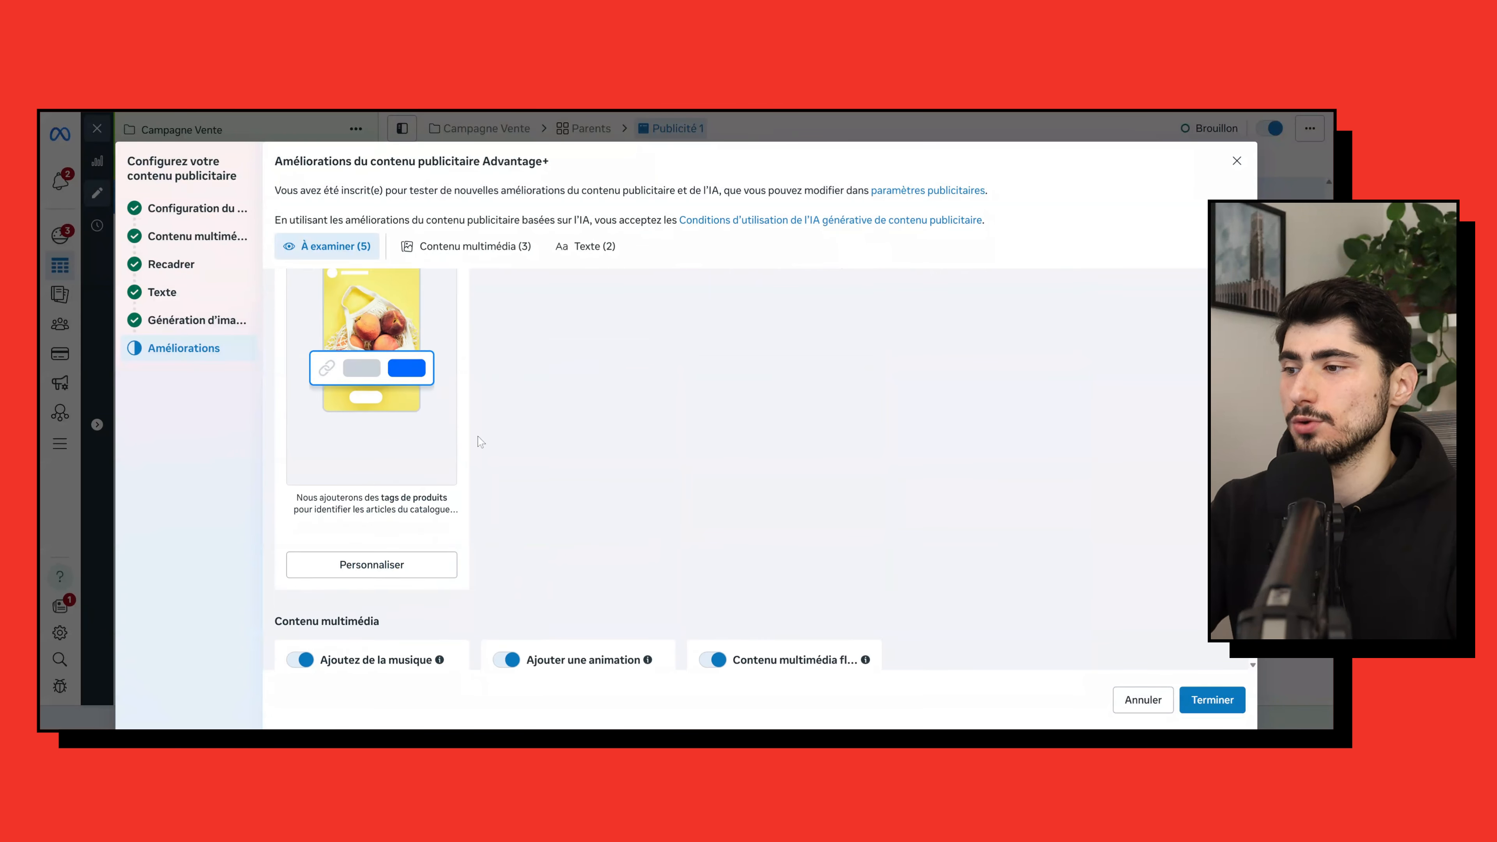
{"action": "scroll", "coordinate": [973, 431], "scroll_direction": "down", "scroll_amount": 1}
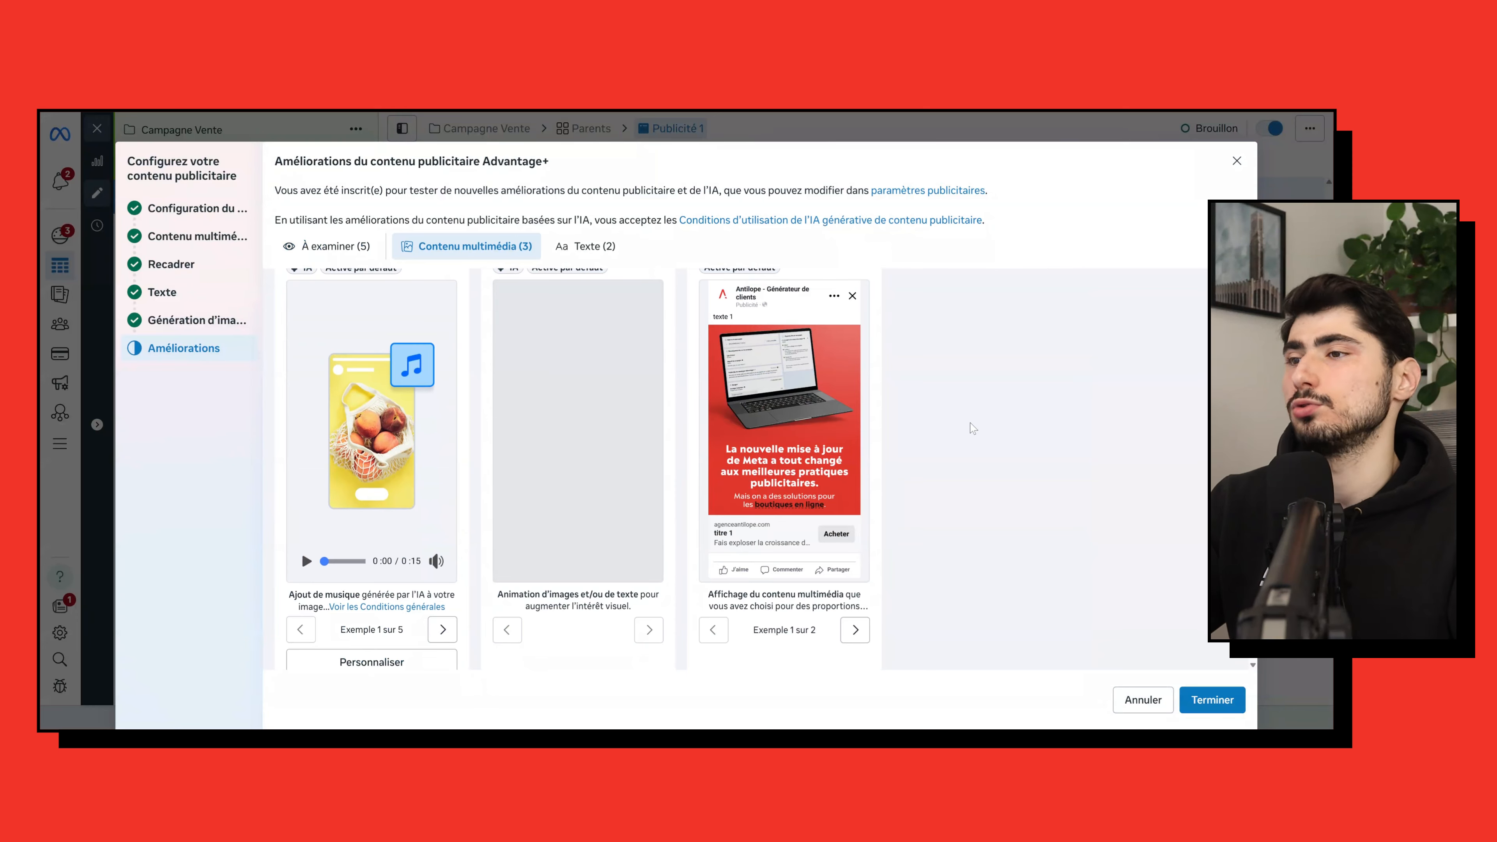
{"action": "scroll", "coordinate": [971, 430], "scroll_direction": "up", "scroll_amount": 2}
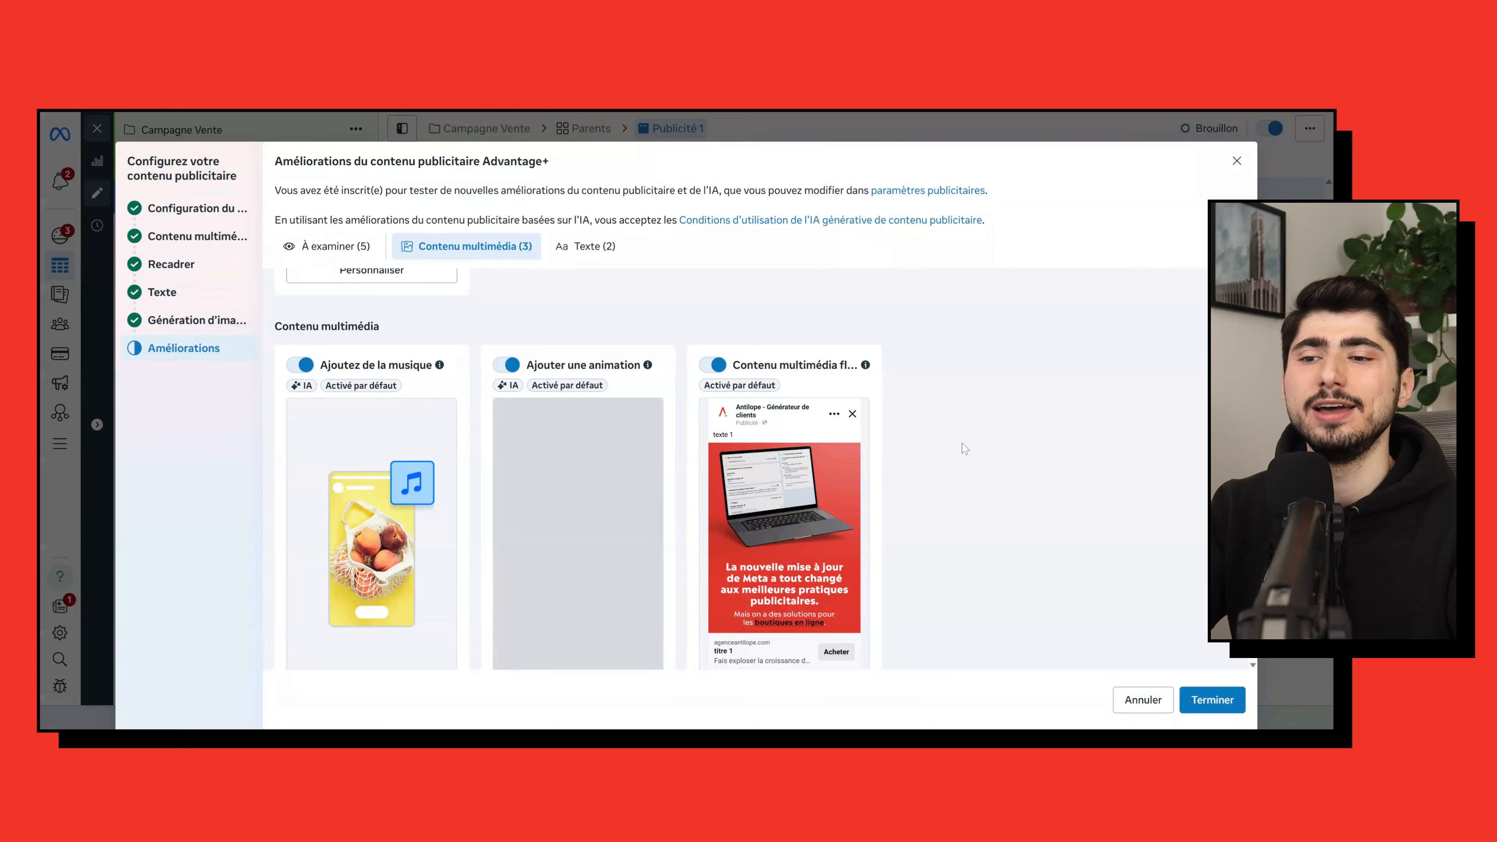
{"action": "scroll", "coordinate": [963, 449], "scroll_direction": "up", "scroll_amount": 3}
{"action": "scroll", "coordinate": [961, 462], "scroll_direction": "up", "scroll_amount": 3}
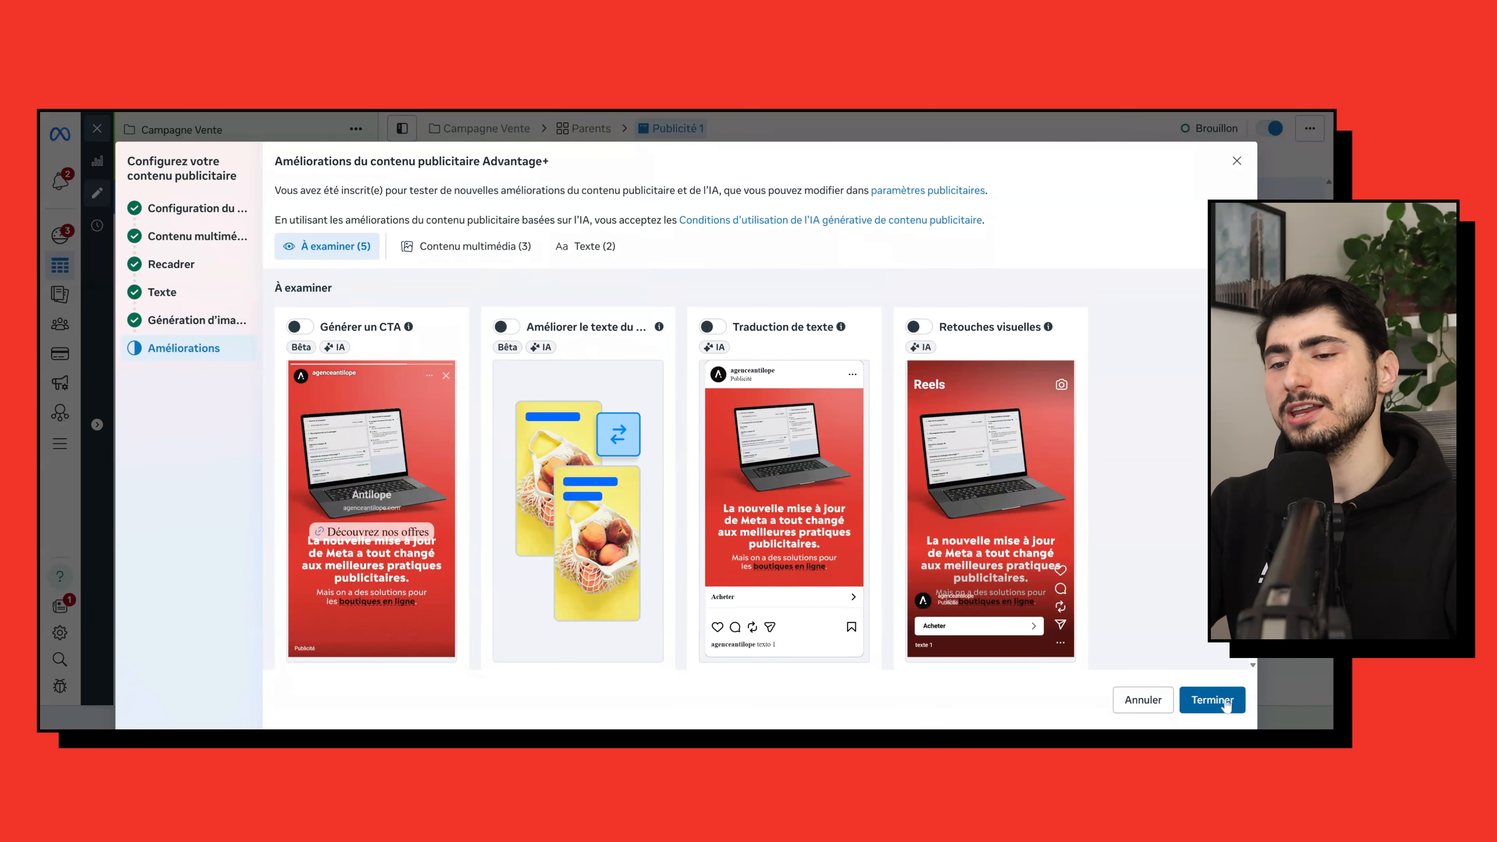
{"action": "left_click", "coordinate": [1212, 699]}
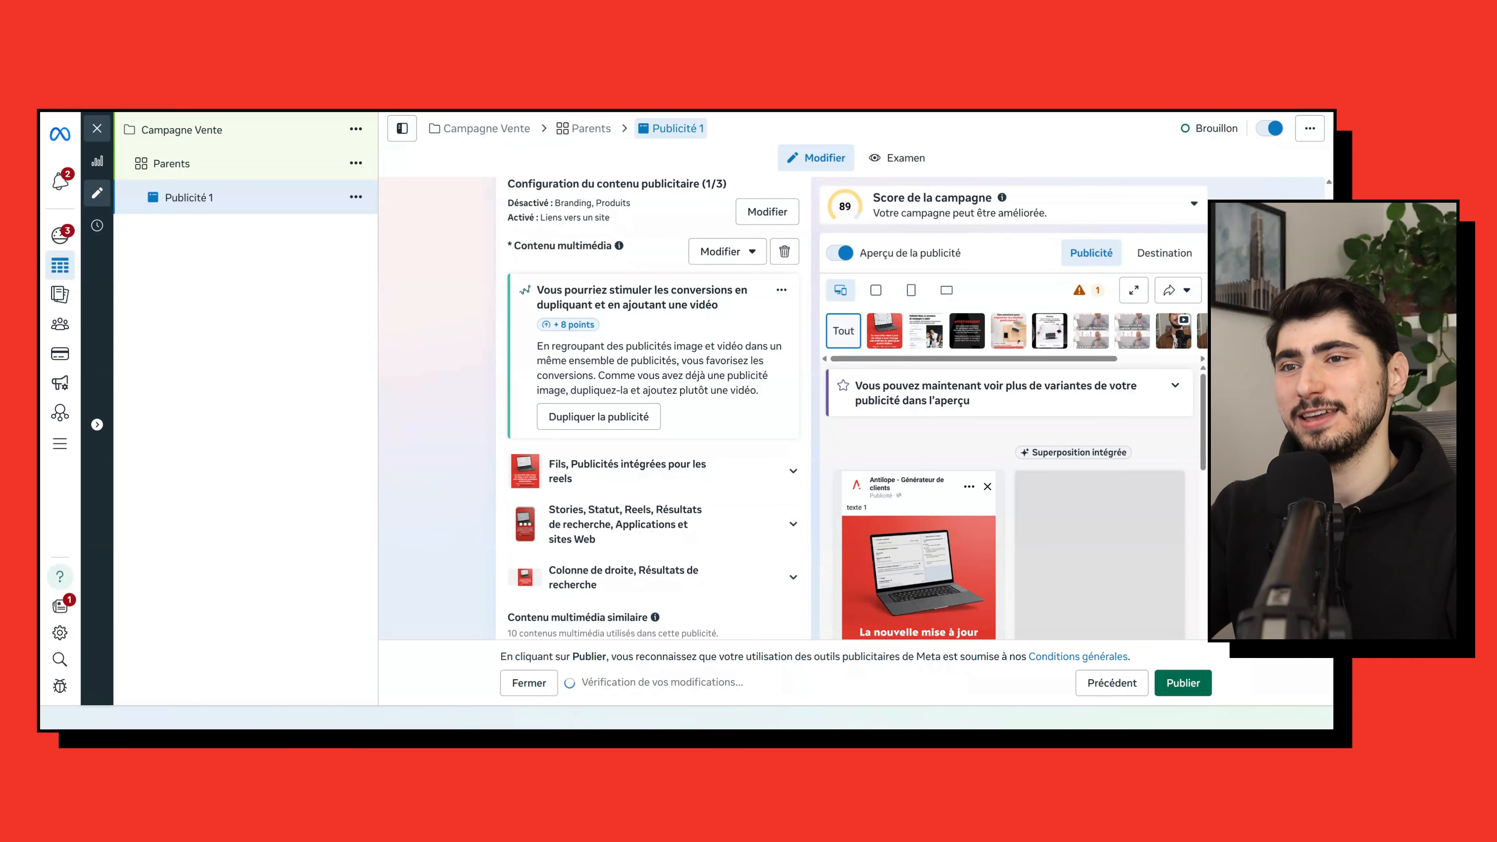
Step: Remove all the similar media (Contenu multimédia similaire) added to the ad
{"action": "scroll", "coordinate": [439, 411], "scroll_direction": "down", "scroll_amount": 5}
{"action": "scroll", "coordinate": [439, 411], "scroll_direction": "down", "scroll_amount": 2}
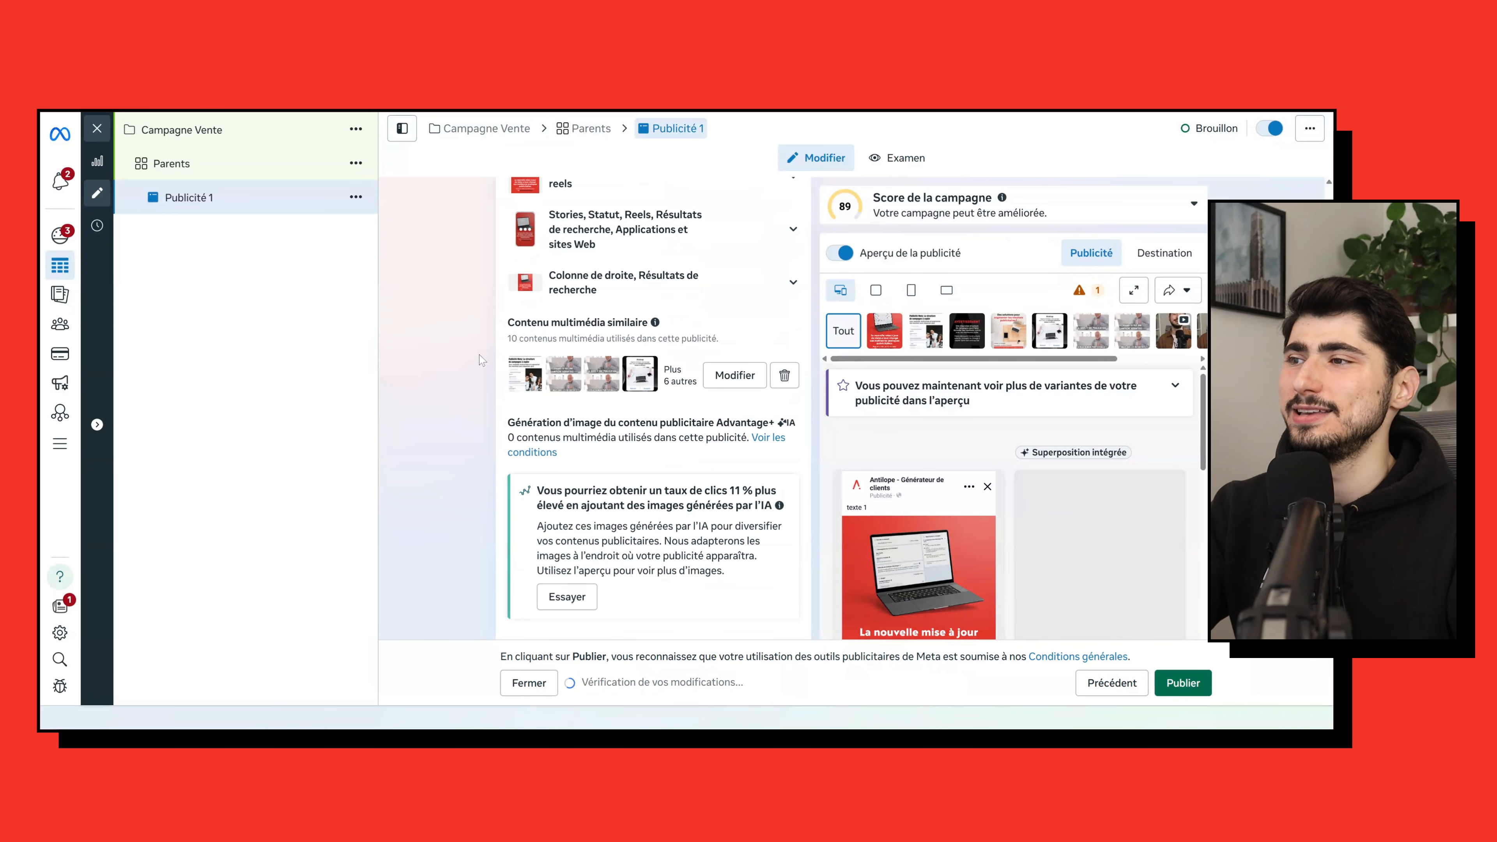
{"action": "triple_click", "coordinate": [578, 322]}
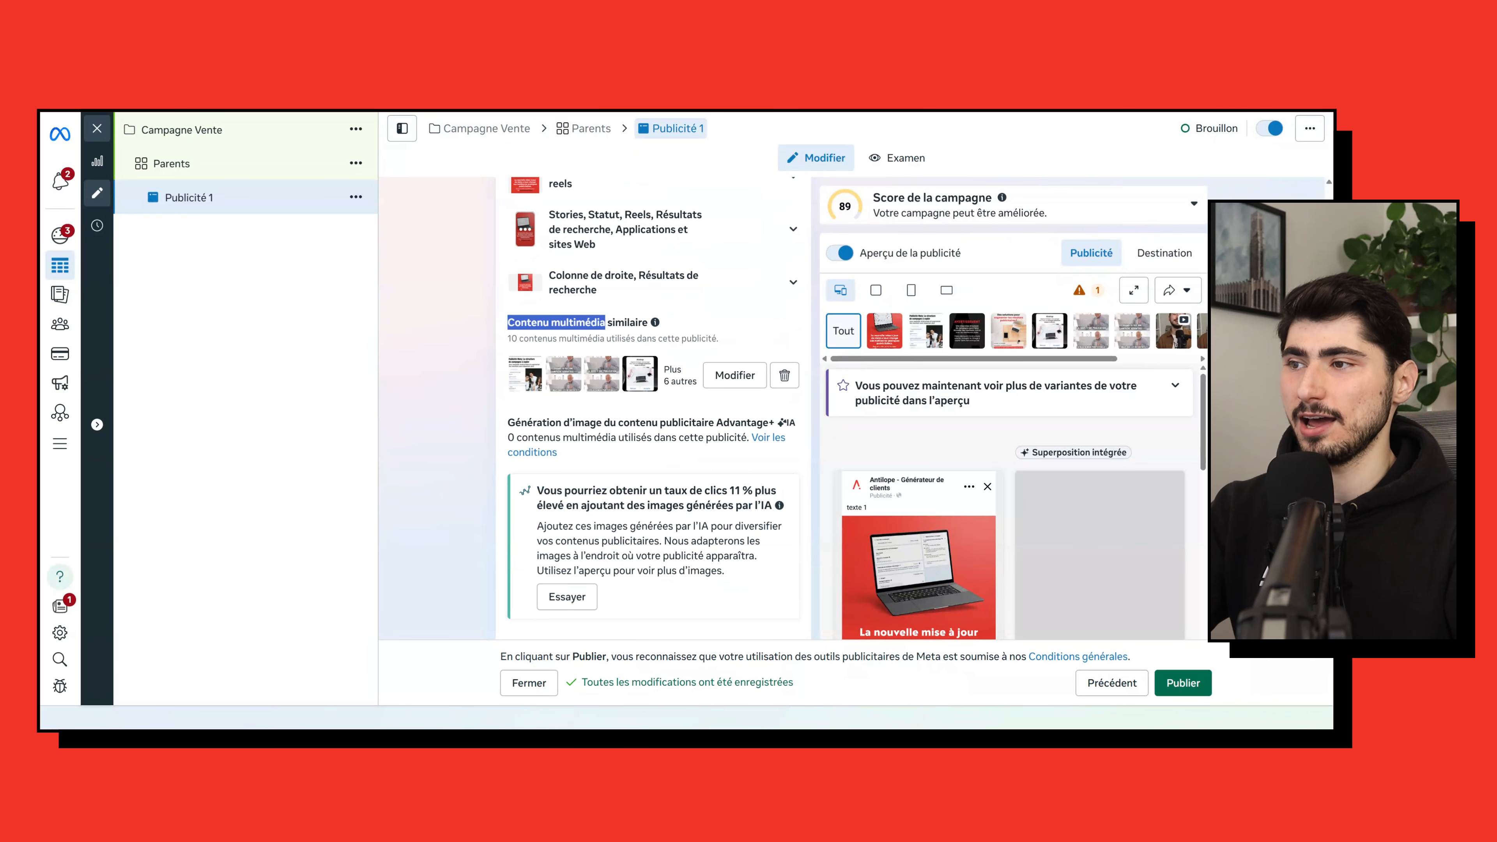
{"action": "left_click", "coordinate": [784, 375]}
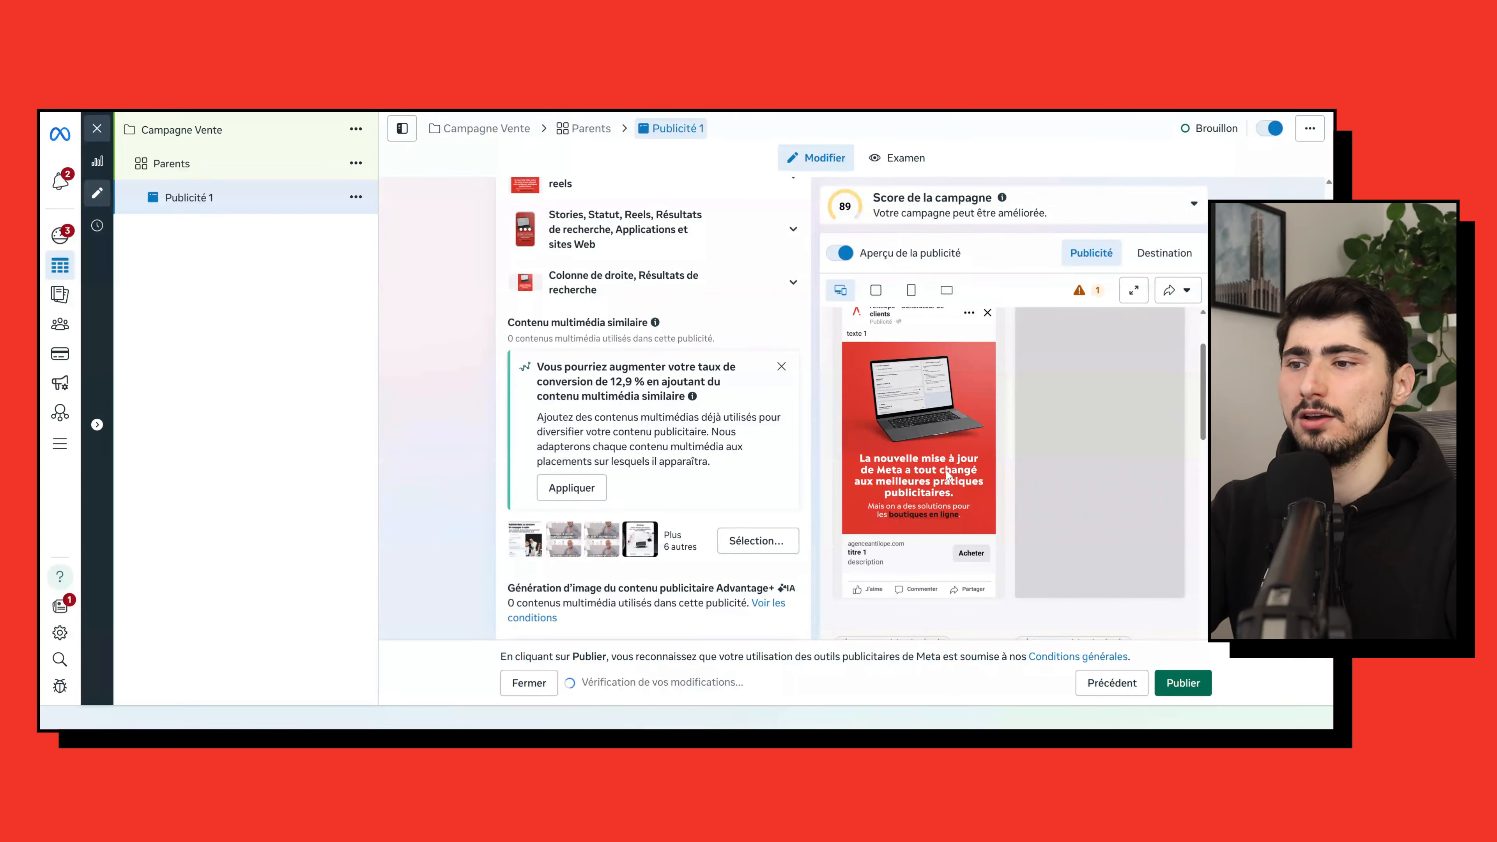